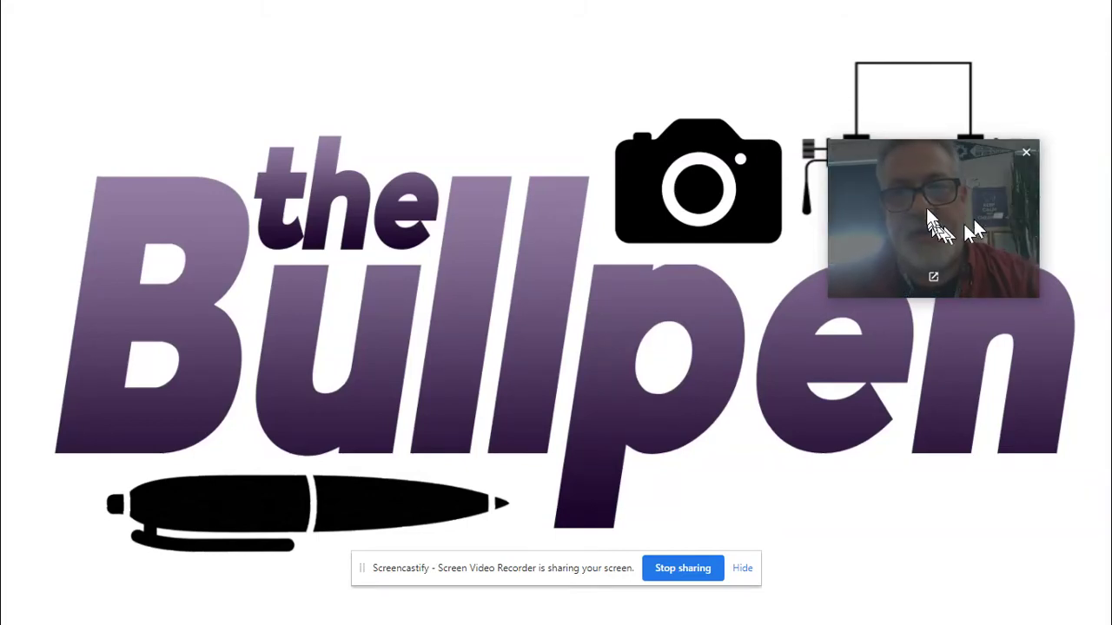
Advance the presentation to the Photo Processing slide and show its Contrast & Levels bullet.
{"action": "left_click_drag", "start_coordinate": [928, 210], "coordinate": [879, 494]}
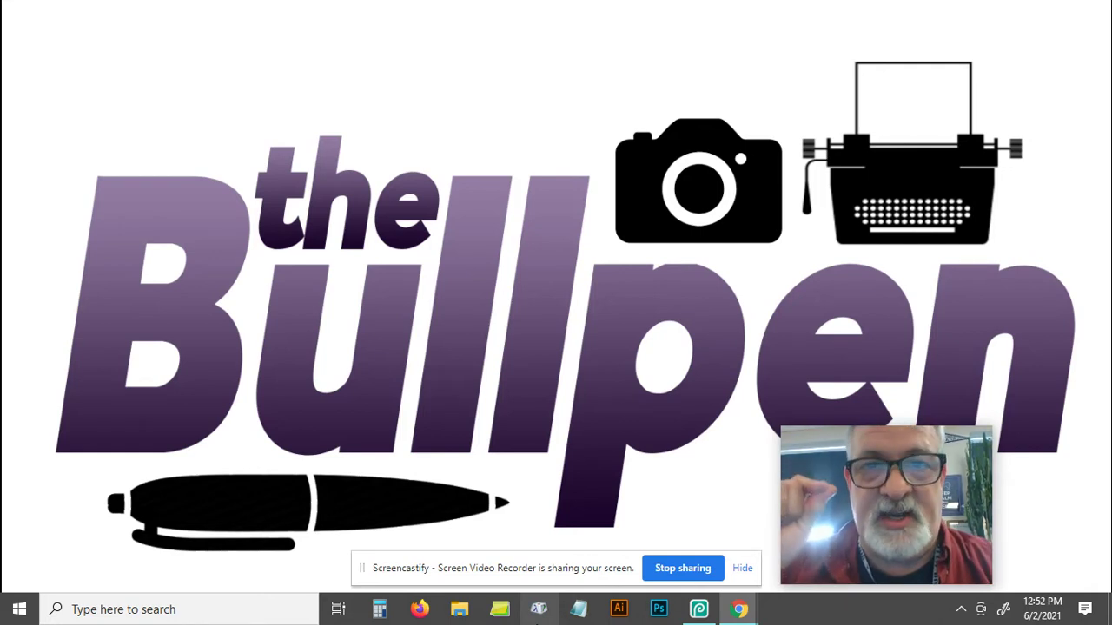
{"action": "mouse_move", "coordinate": [886, 504]}
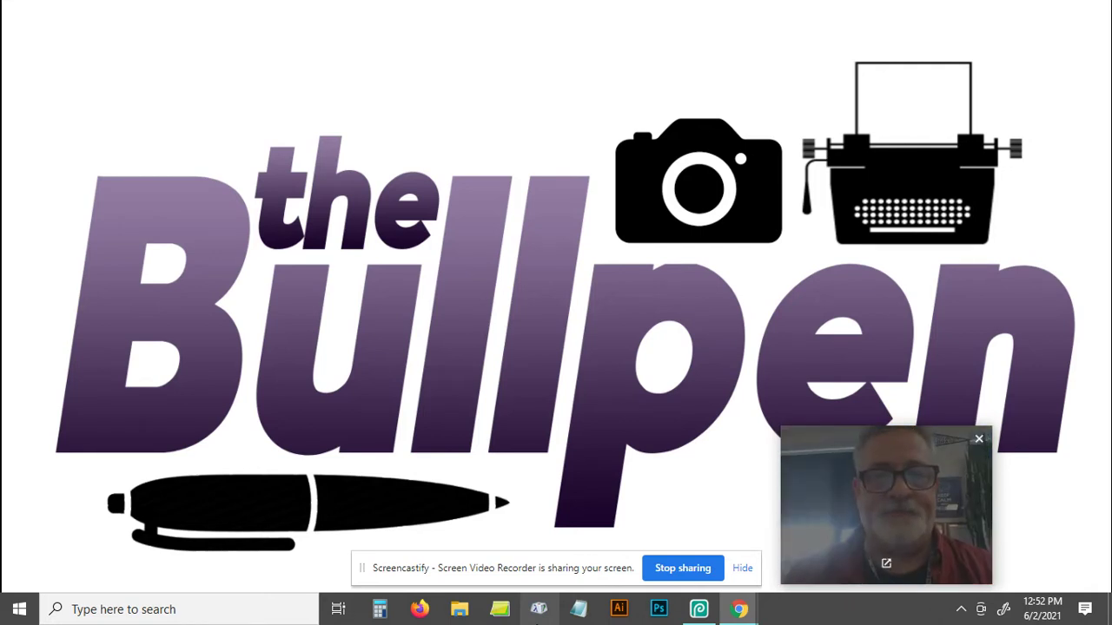
{"action": "left_click", "coordinate": [524, 458]}
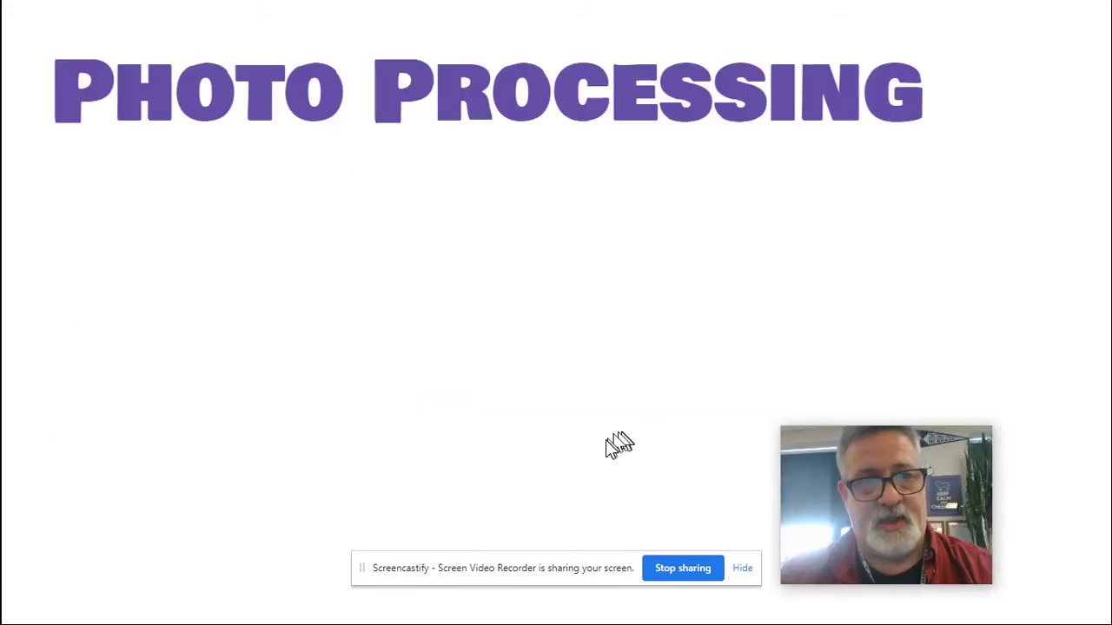
{"action": "left_click", "coordinate": [598, 440]}
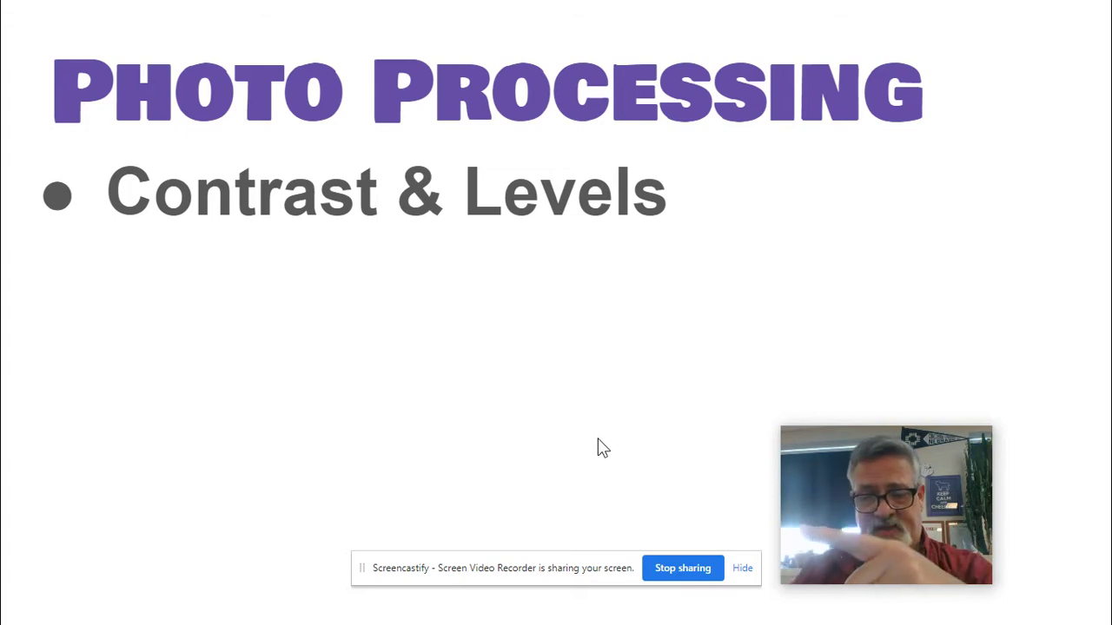
Bring in the Redeye bullet and the remaining Photo Processing points.
{"action": "key", "text": "Right"}
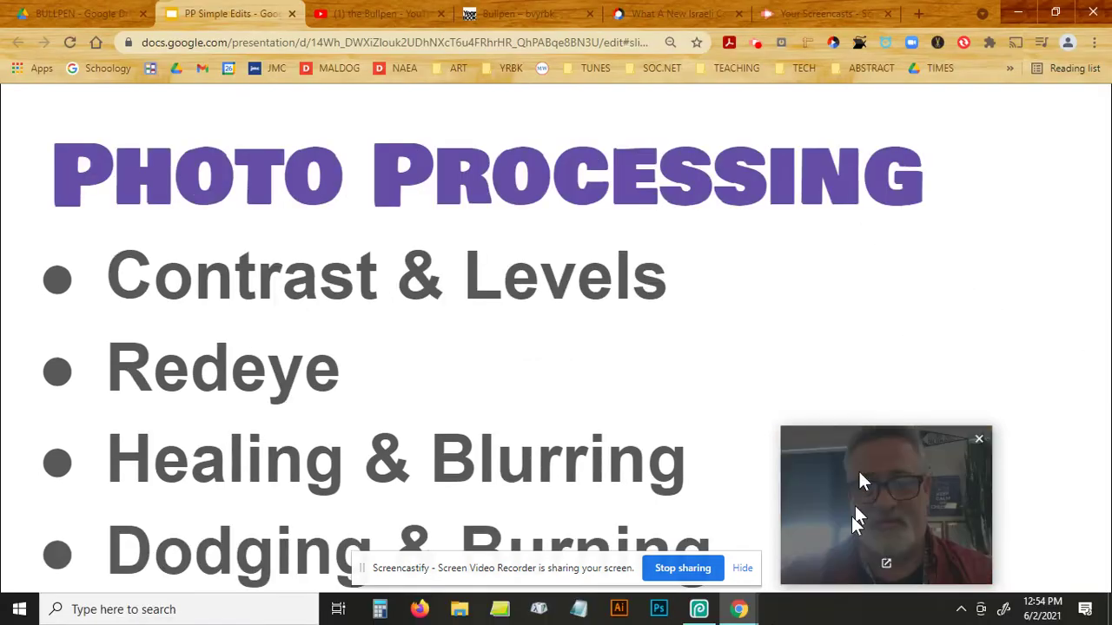
Switch from the slides to the Photopea start screen and bring up its File menu.
{"action": "left_click", "coordinate": [699, 615]}
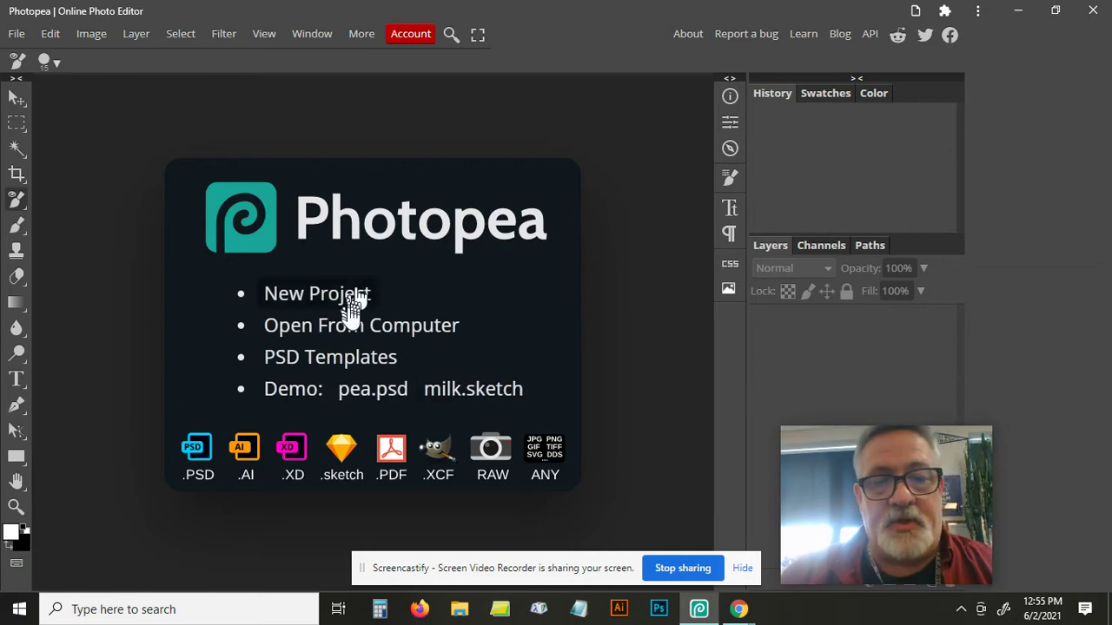
{"action": "left_click", "coordinate": [17, 34]}
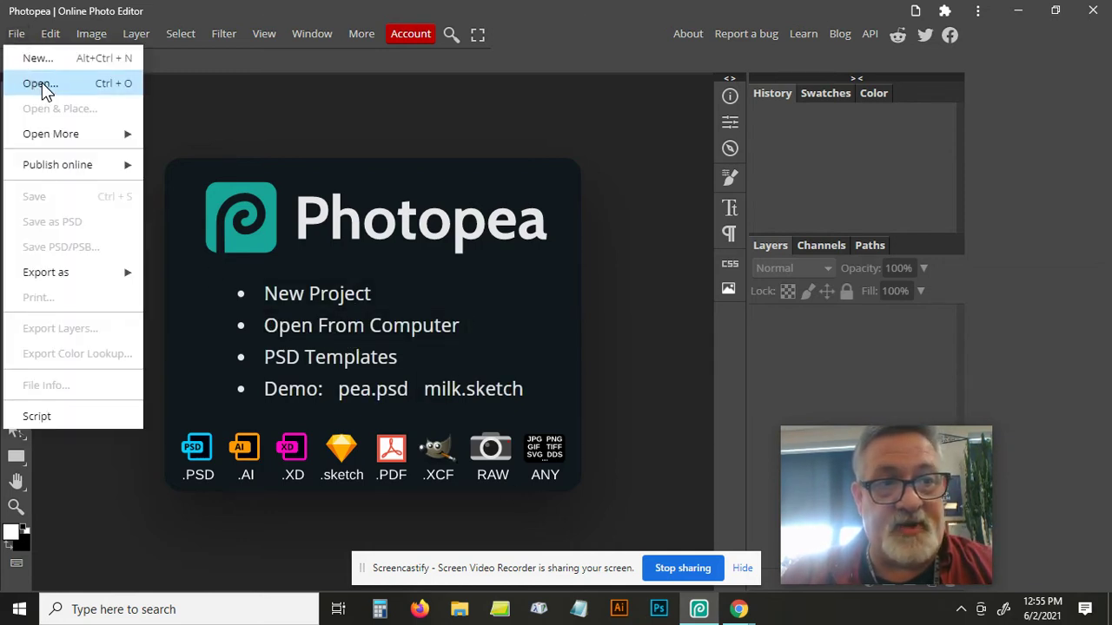
Bring up Photopea's Open dialog showing the Downloads folder's image files.
{"action": "left_click", "coordinate": [391, 333]}
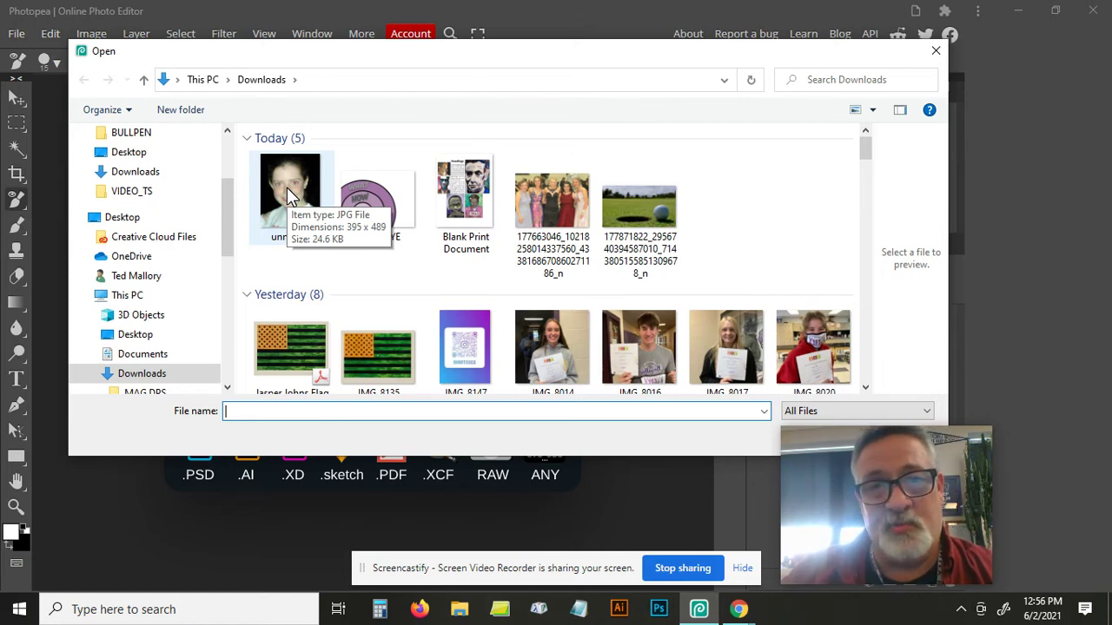
{"action": "double_click", "coordinate": [287, 188]}
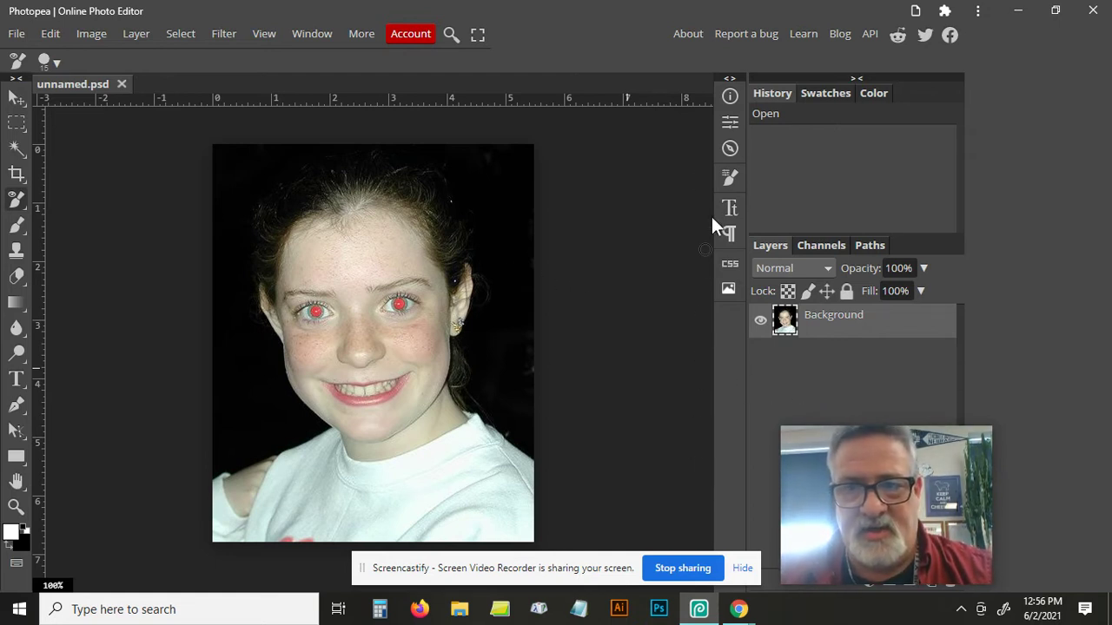
{"action": "left_click", "coordinate": [16, 505]}
{"action": "left_click", "coordinate": [397, 313]}
{"action": "left_click", "coordinate": [393, 300]}
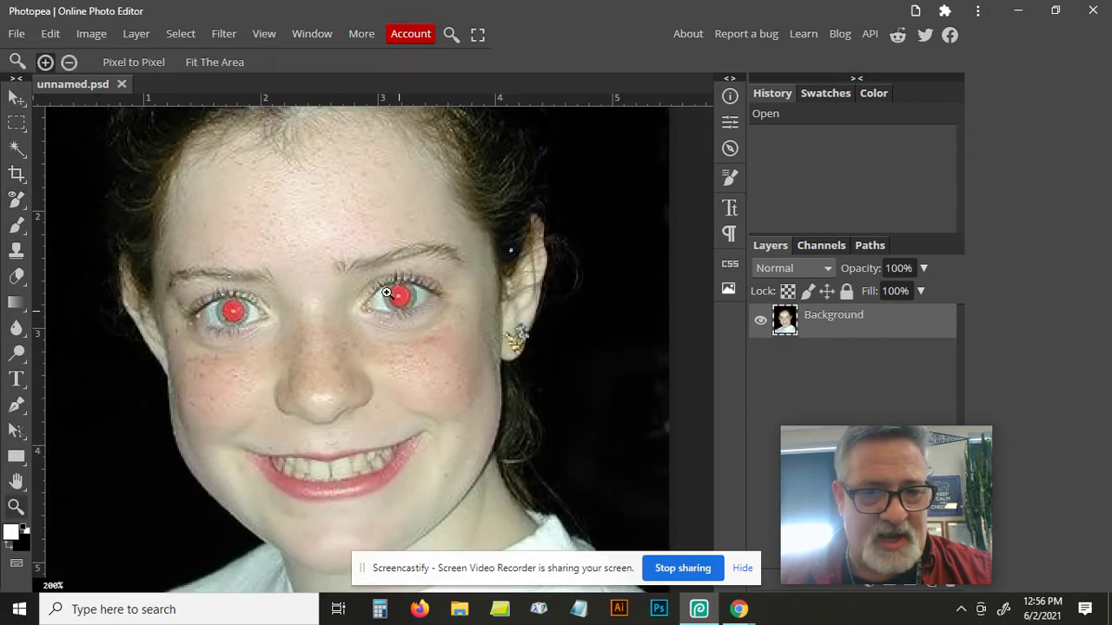
{"action": "left_click", "coordinate": [380, 295]}
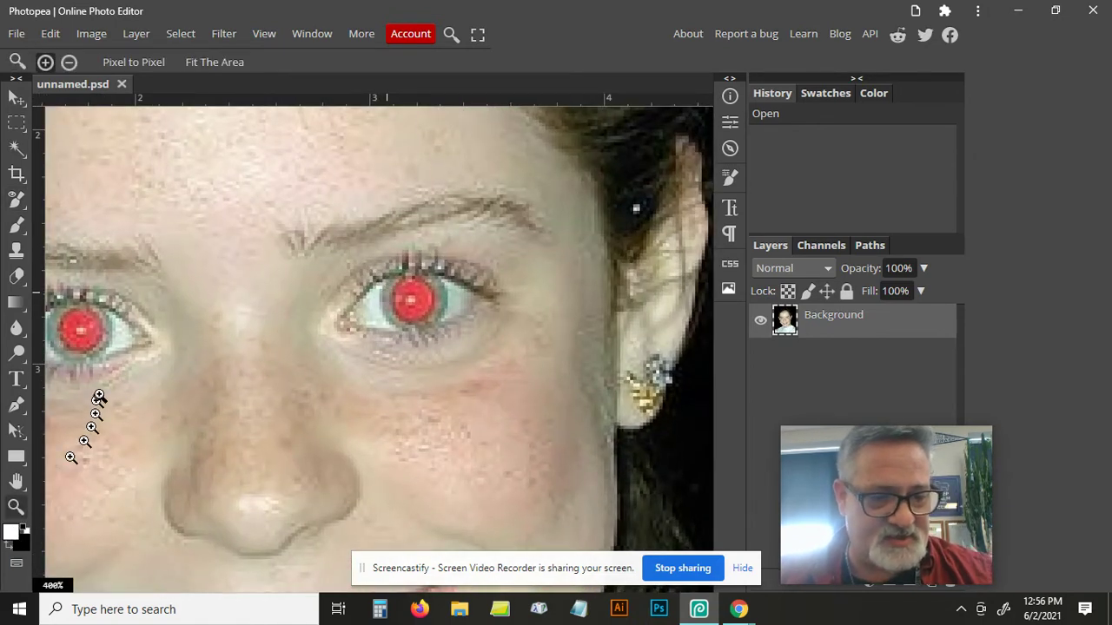
{"action": "scroll", "coordinate": [96, 386], "scroll_direction": "down", "scroll_amount": 3}
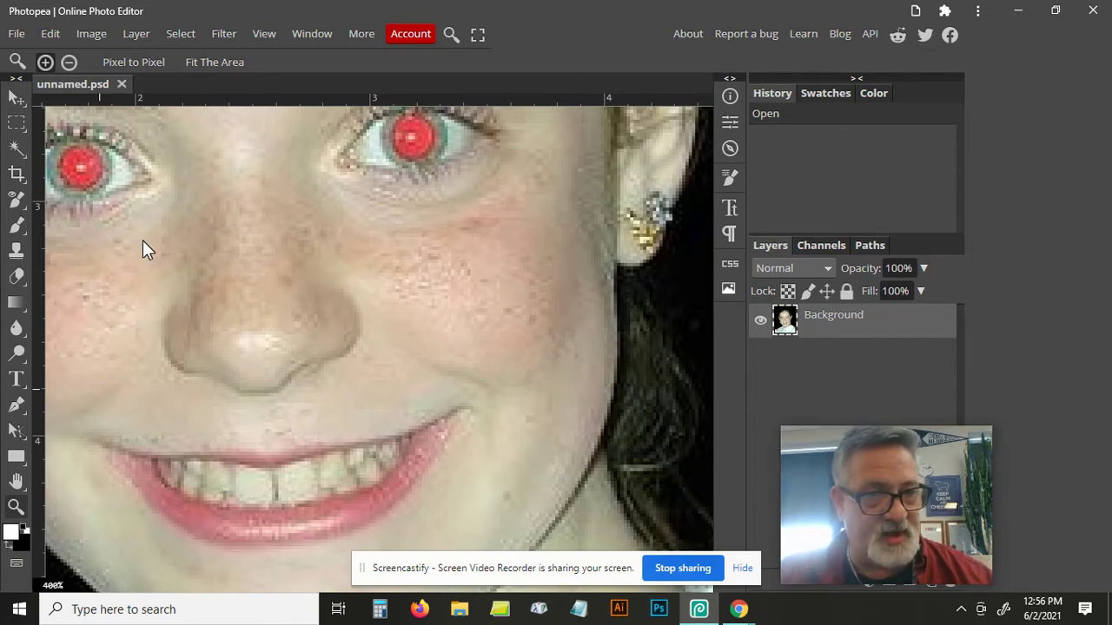
{"action": "left_click", "coordinate": [144, 240], "text": "alt"}
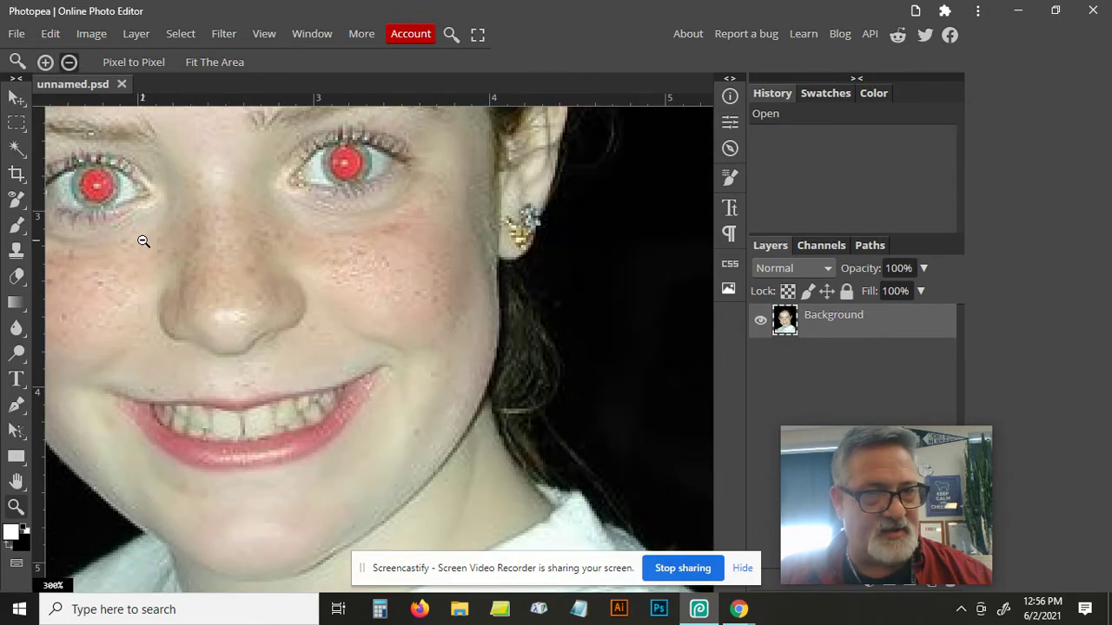
{"action": "left_click", "coordinate": [143, 241], "text": "alt"}
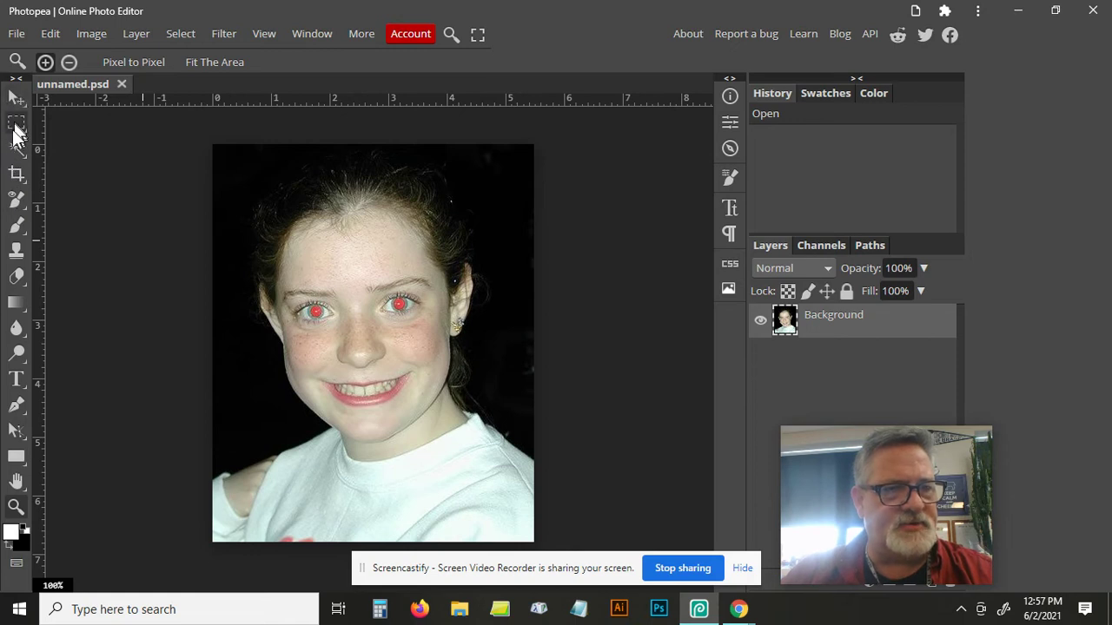
Select the Red Eye Tool and set its brush to 20 px size with 73% hardness.
{"action": "right_click", "coordinate": [14, 200]}
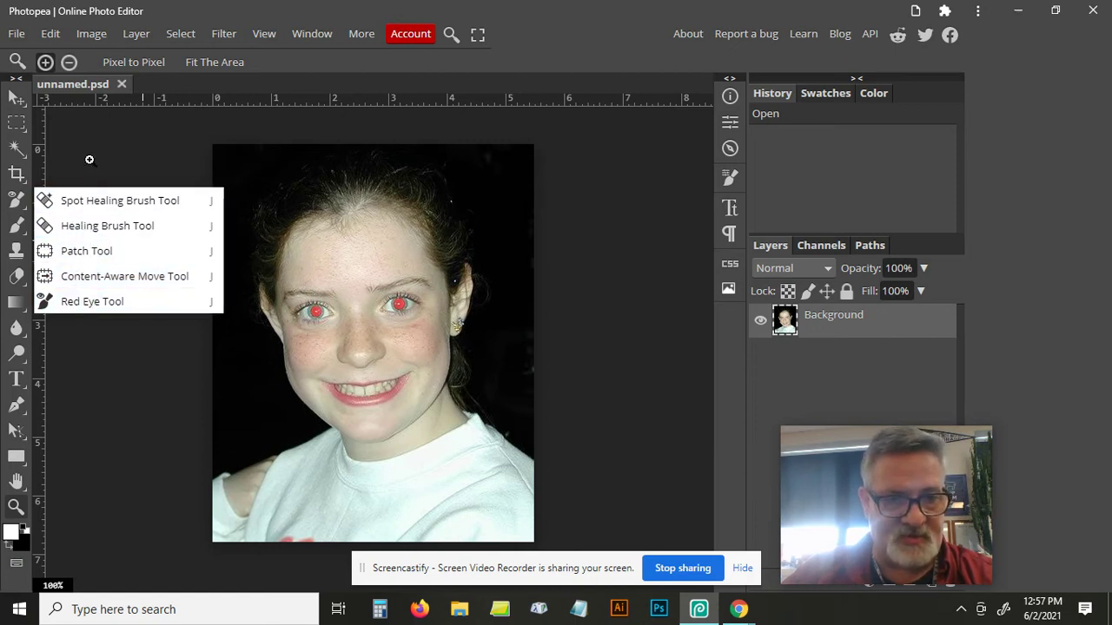
{"action": "left_click", "coordinate": [90, 300]}
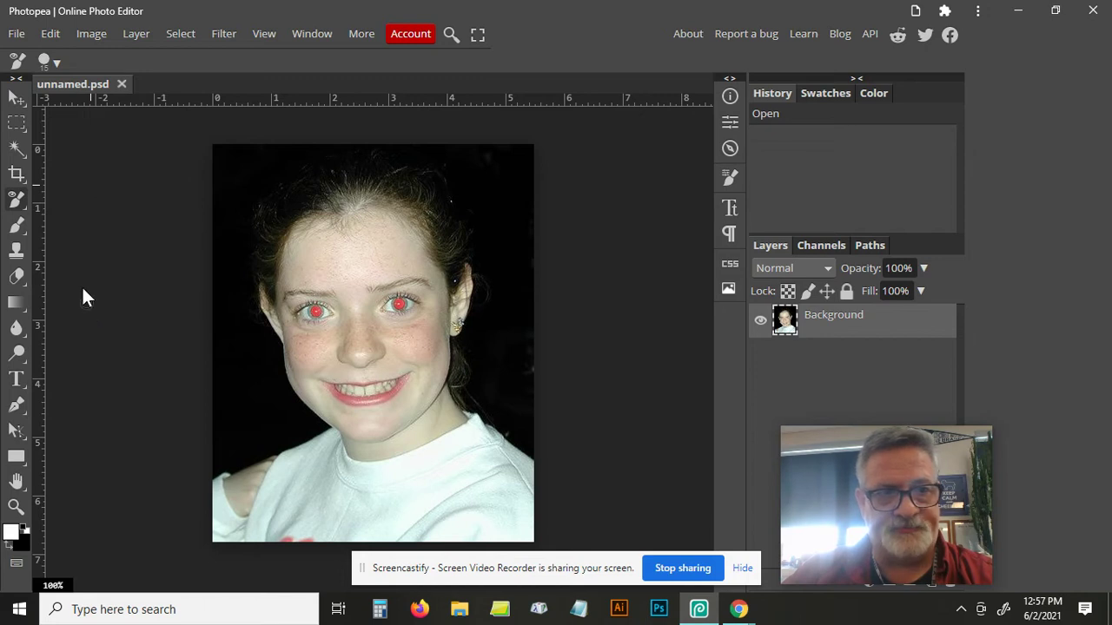
{"action": "left_click", "coordinate": [56, 62]}
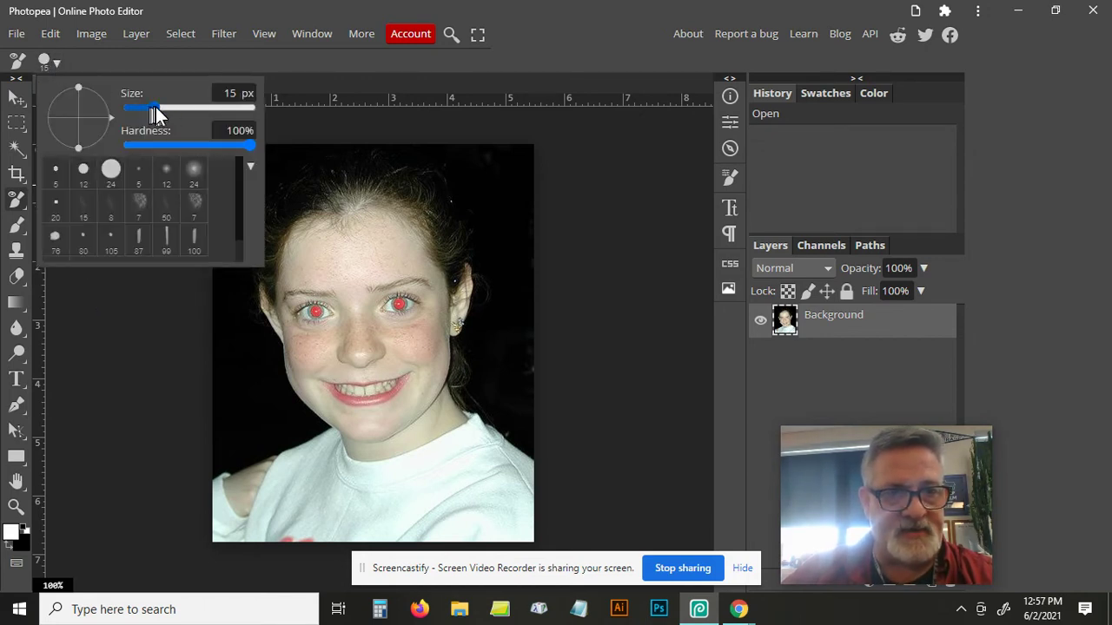
{"action": "mouse_move", "coordinate": [155, 107]}
{"action": "left_mouse_down"}
{"action": "mouse_move", "coordinate": [145, 106]}
{"action": "mouse_move", "coordinate": [164, 106]}
{"action": "left_mouse_up"}
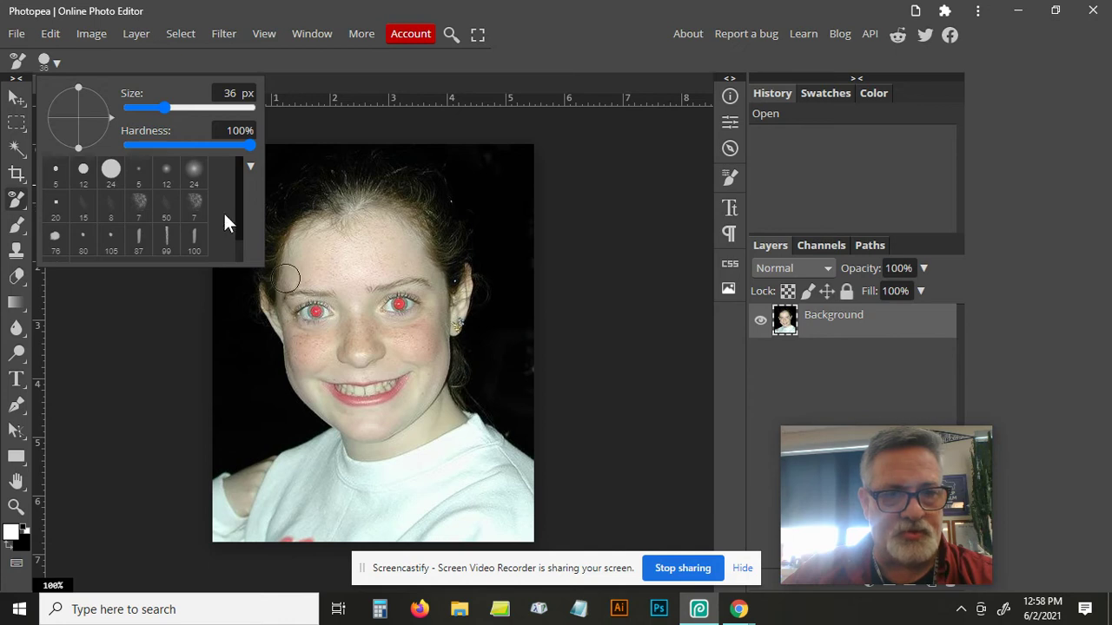
{"action": "left_click_drag", "start_coordinate": [163, 104], "coordinate": [158, 107]}
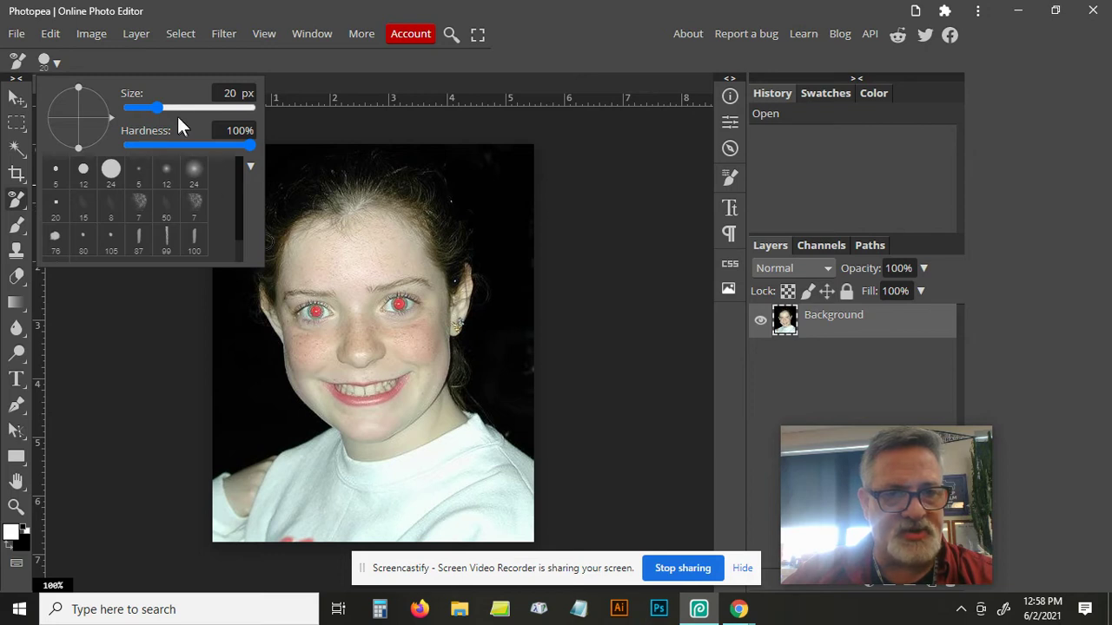
{"action": "left_click_drag", "start_coordinate": [249, 145], "coordinate": [217, 145]}
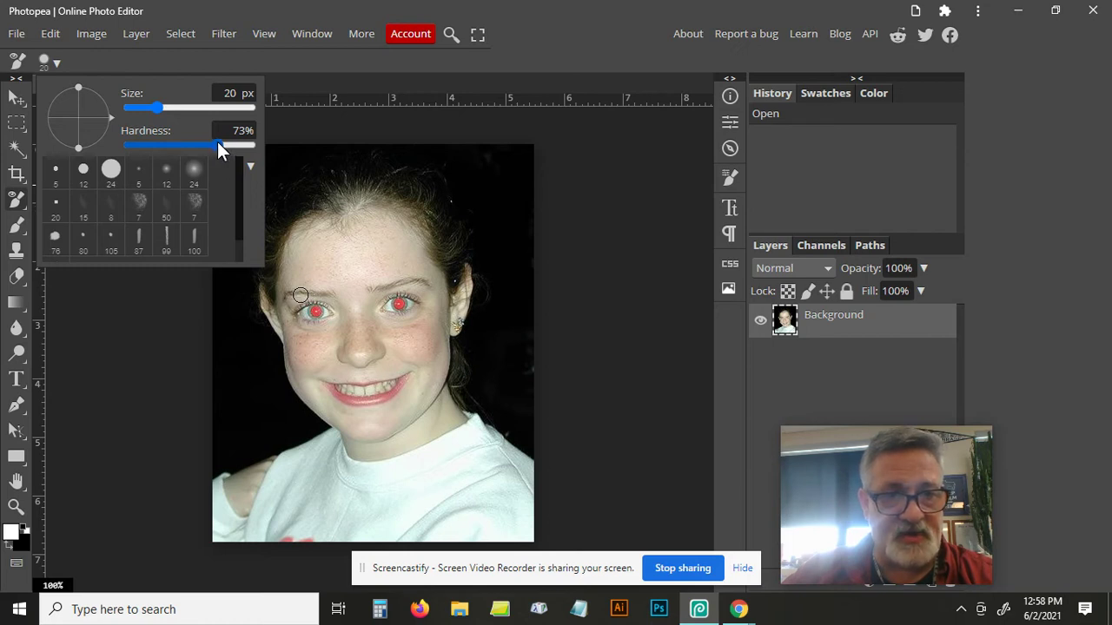
Correct the red in both pupils, zooming to 300% before fixing the second eye.
{"action": "left_click", "coordinate": [119, 61]}
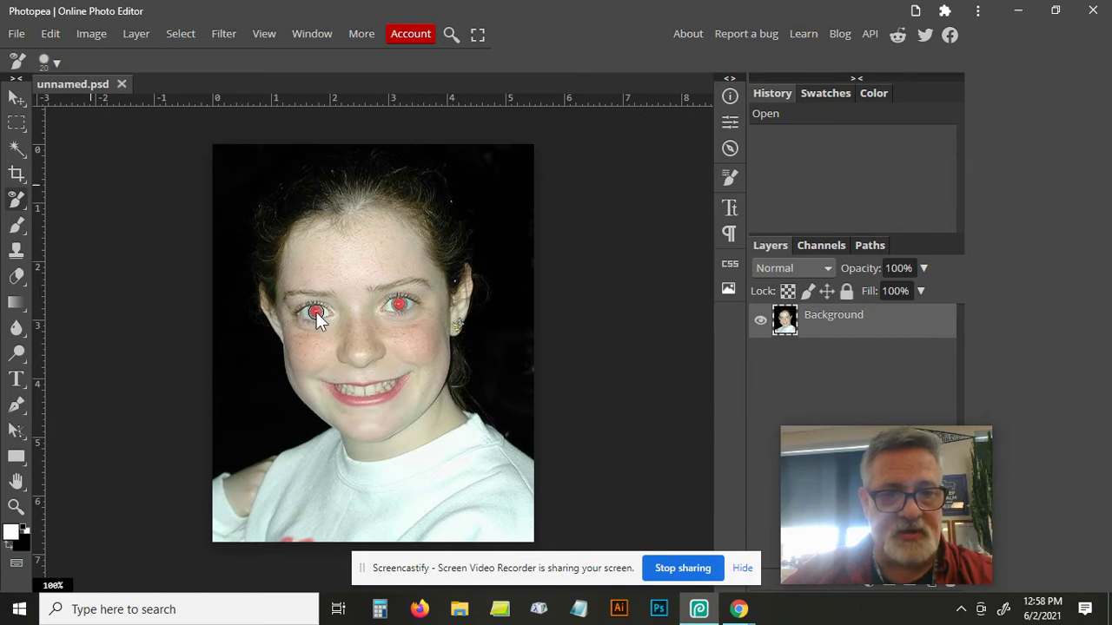
{"action": "left_click", "coordinate": [317, 312]}
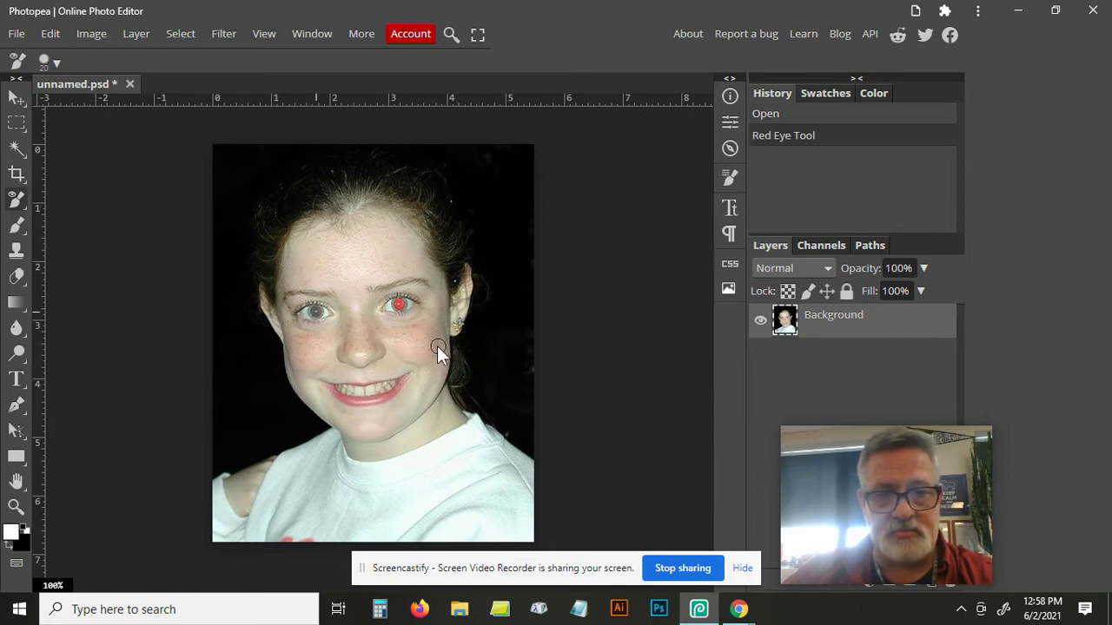
{"action": "left_click", "coordinate": [15, 507]}
{"action": "left_click", "coordinate": [399, 306]}
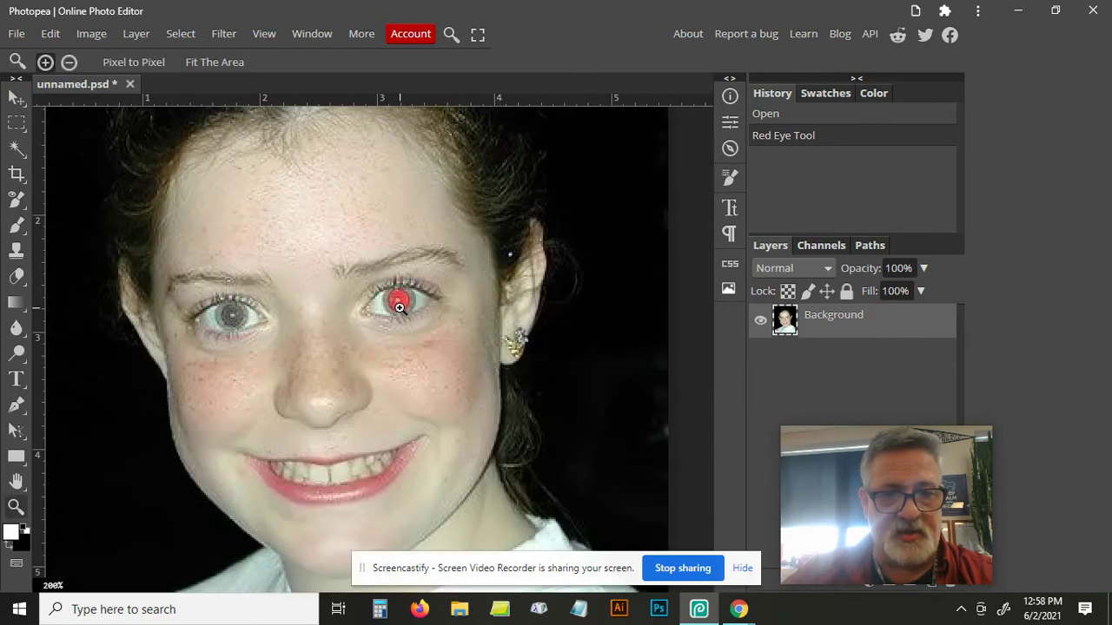
{"action": "left_click", "coordinate": [399, 305]}
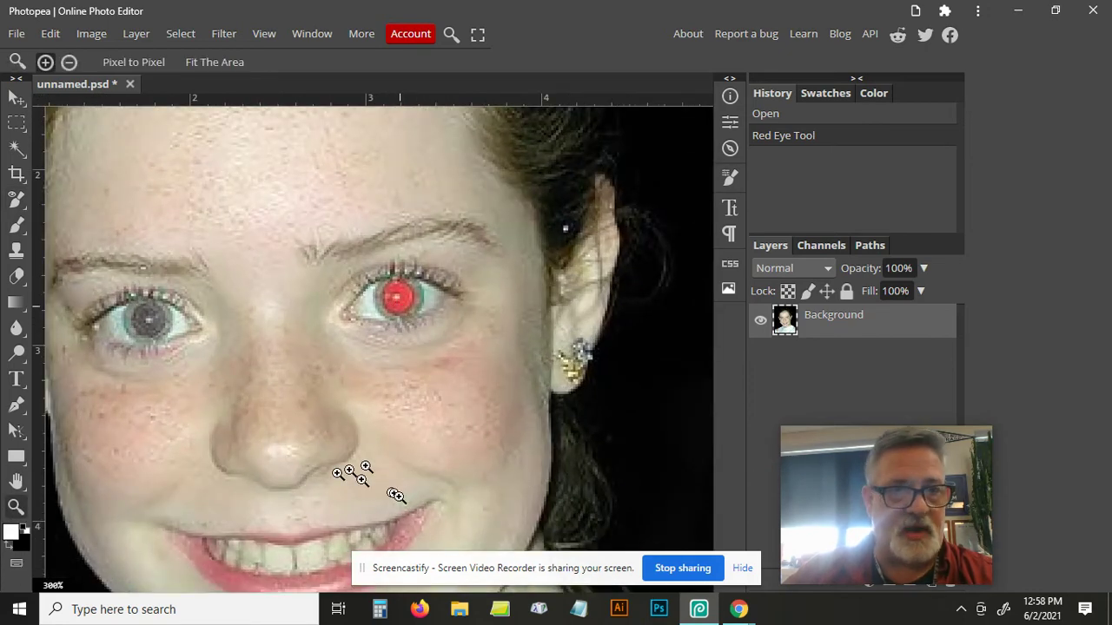
{"action": "left_click", "coordinate": [17, 201]}
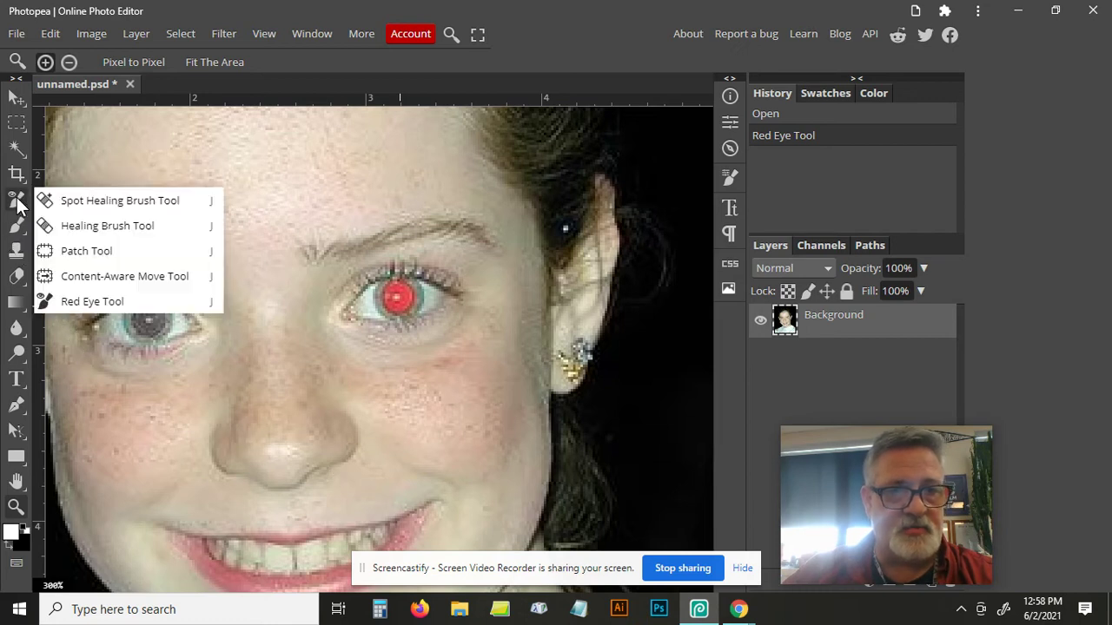
{"action": "left_click", "coordinate": [86, 300]}
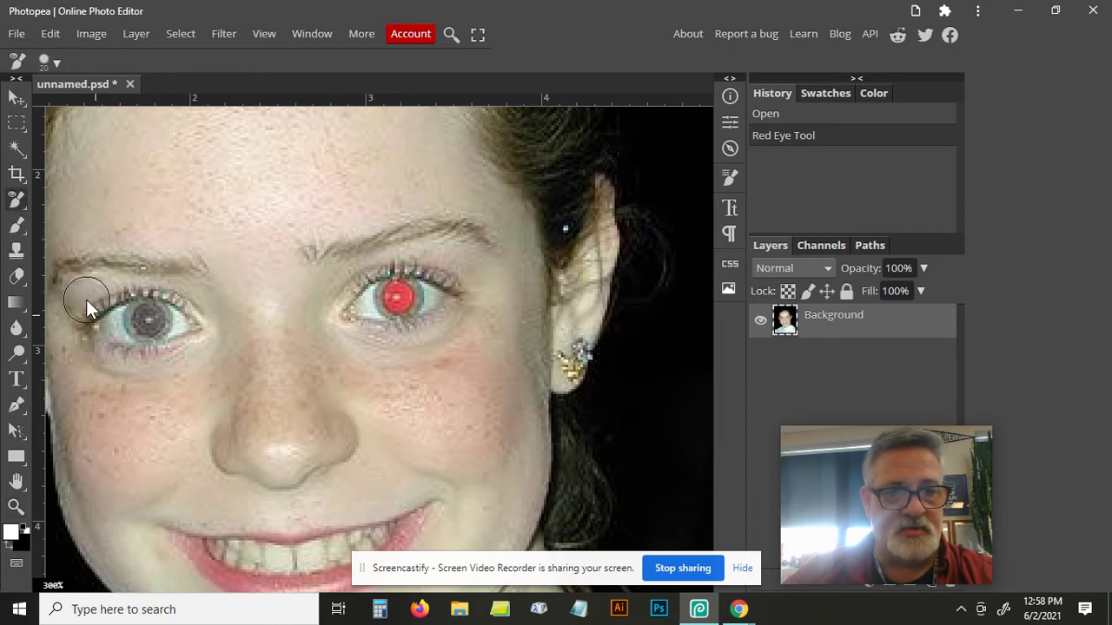
{"action": "left_click", "coordinate": [398, 297]}
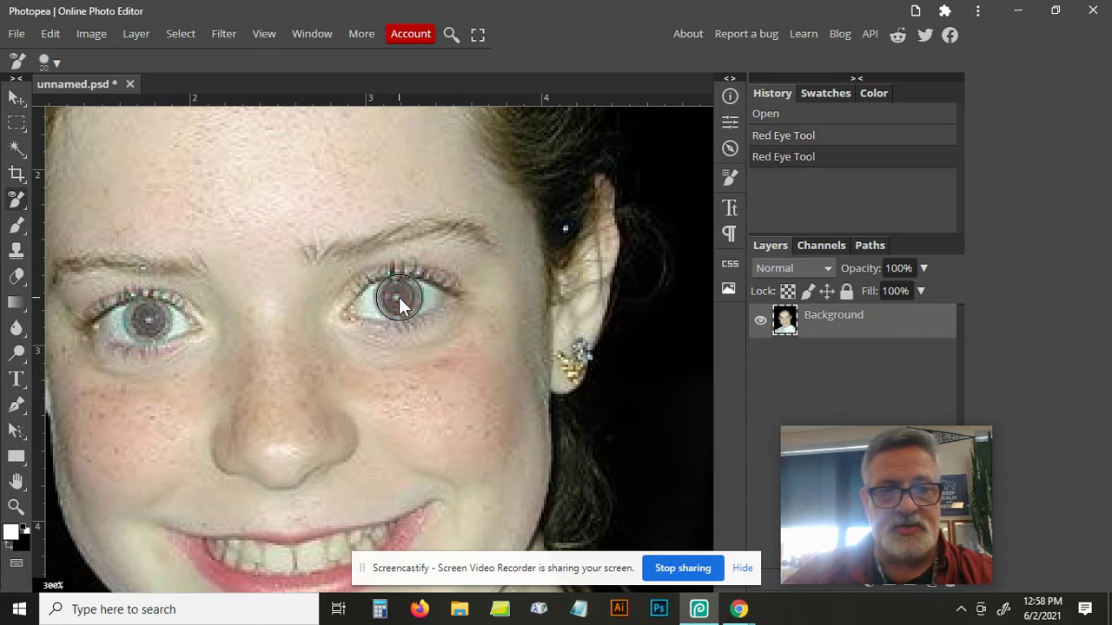
Show the Dodge, Burn and Sponge tool flyout in the toolbar.
{"action": "left_click", "coordinate": [18, 363]}
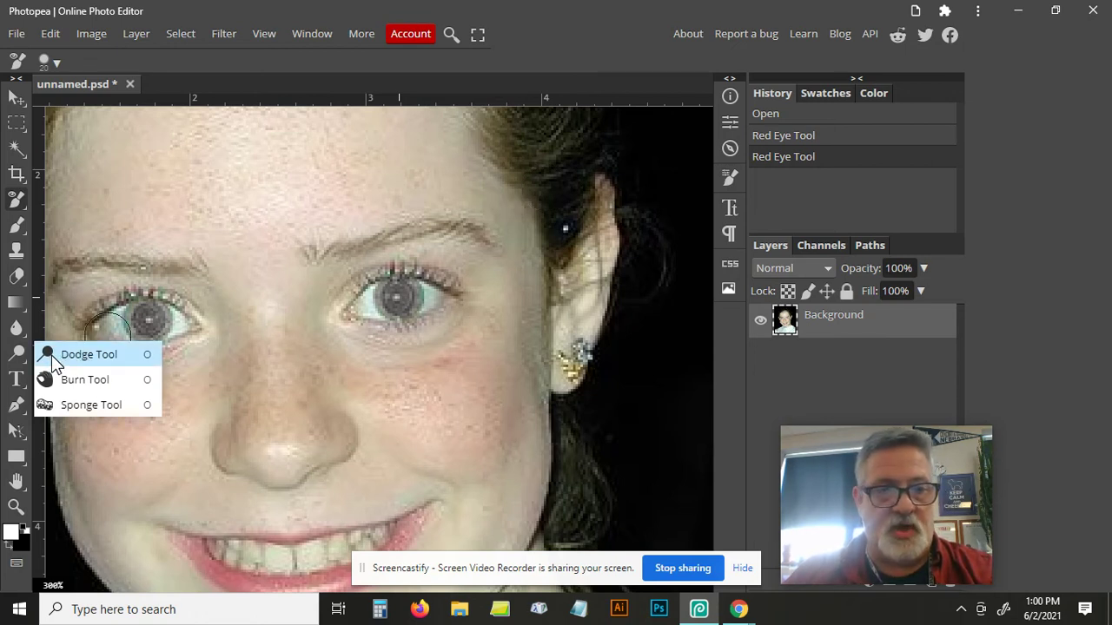
Dodge the left eye's iris using Highlights range at 30% exposure.
{"action": "left_click", "coordinate": [51, 355]}
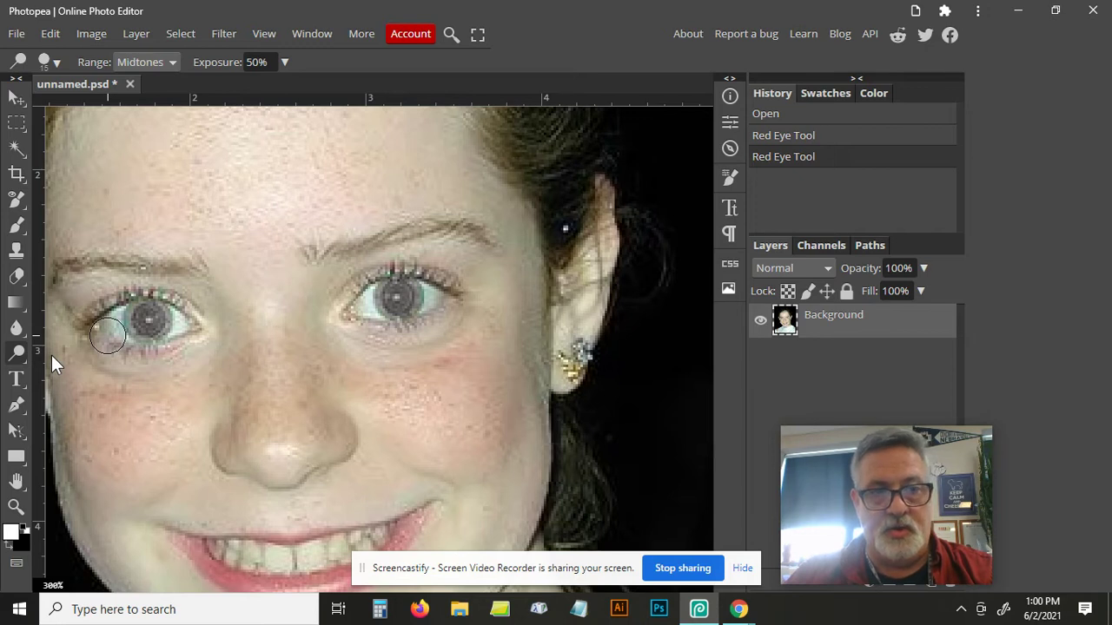
{"action": "left_click", "coordinate": [168, 63]}
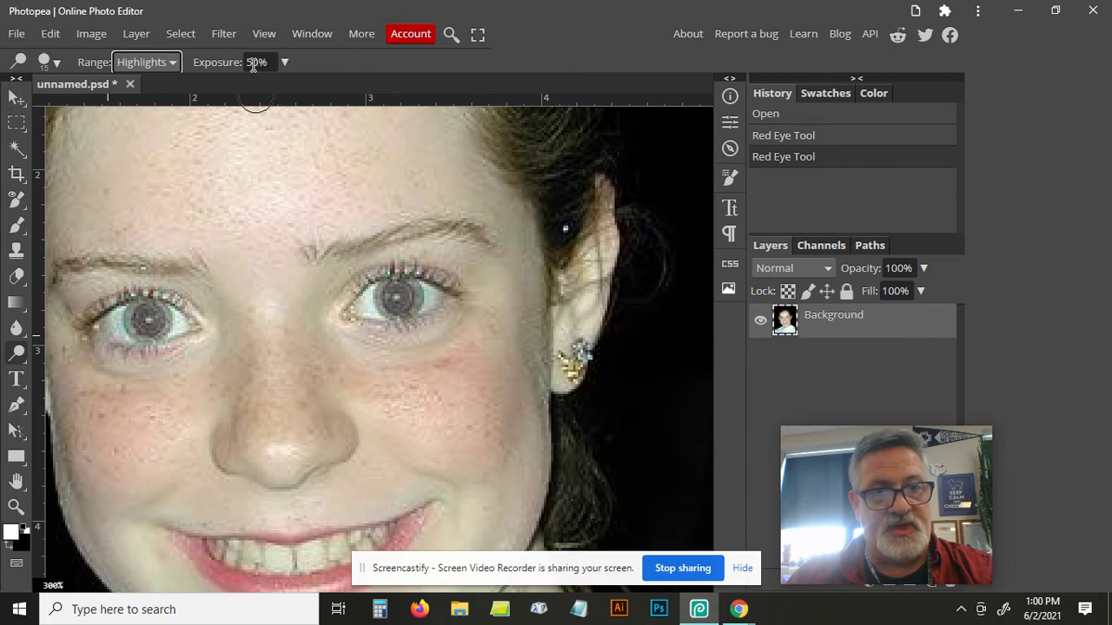
{"action": "double_click", "coordinate": [254, 65]}
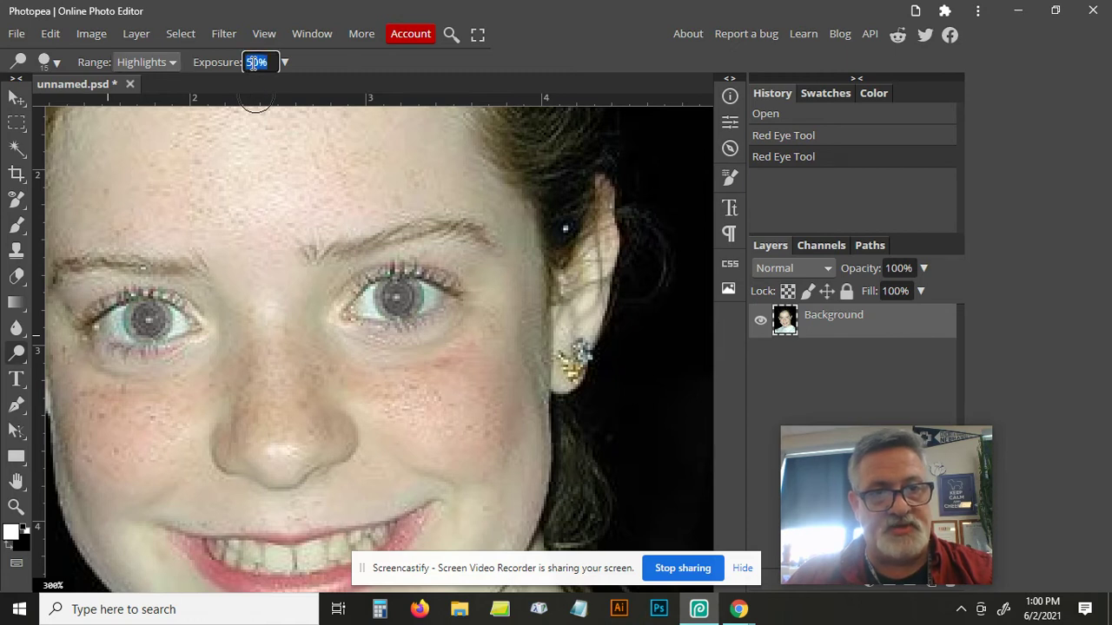
{"action": "type", "text": "30"}
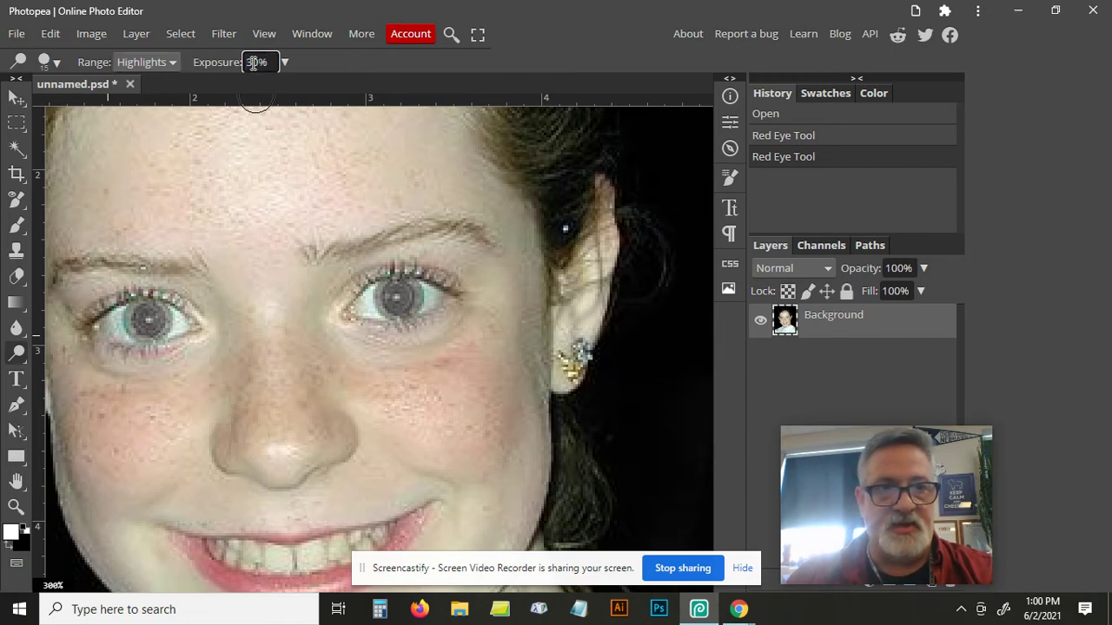
{"action": "key", "text": "Return"}
{"action": "mouse_move", "coordinate": [174, 303]}
{"action": "left_mouse_down"}
{"action": "mouse_move", "coordinate": [175, 342]}
{"action": "mouse_move", "coordinate": [181, 321]}
{"action": "mouse_move", "coordinate": [114, 325]}
{"action": "left_mouse_up"}
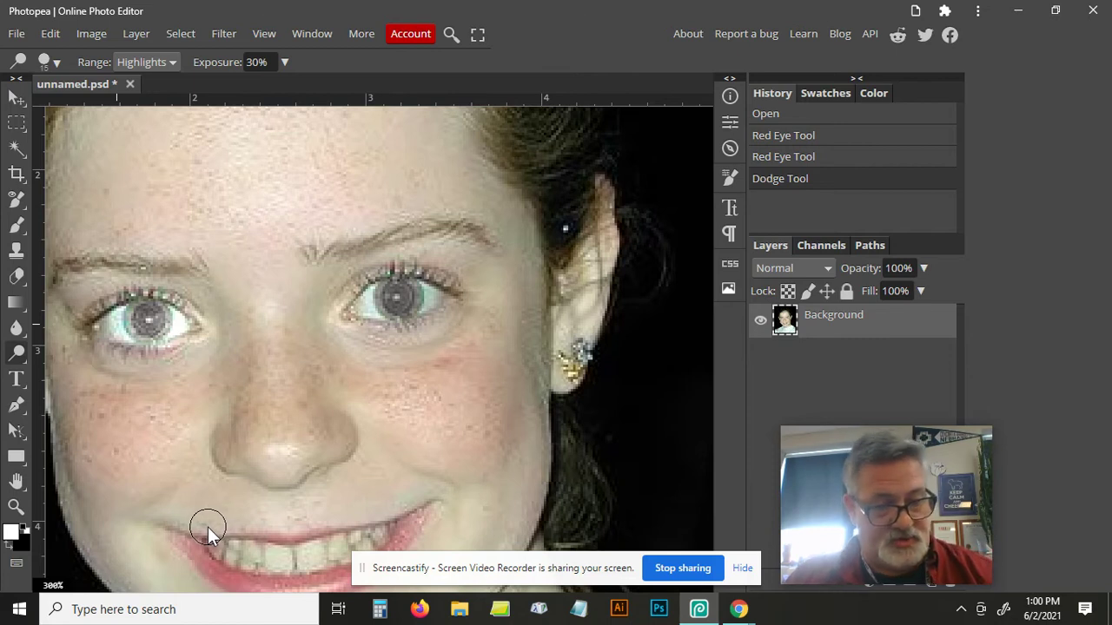
Undo the dodge stroke, lower exposure to 15% and reduce the brush hardness.
{"action": "key", "text": "ctrl+z"}
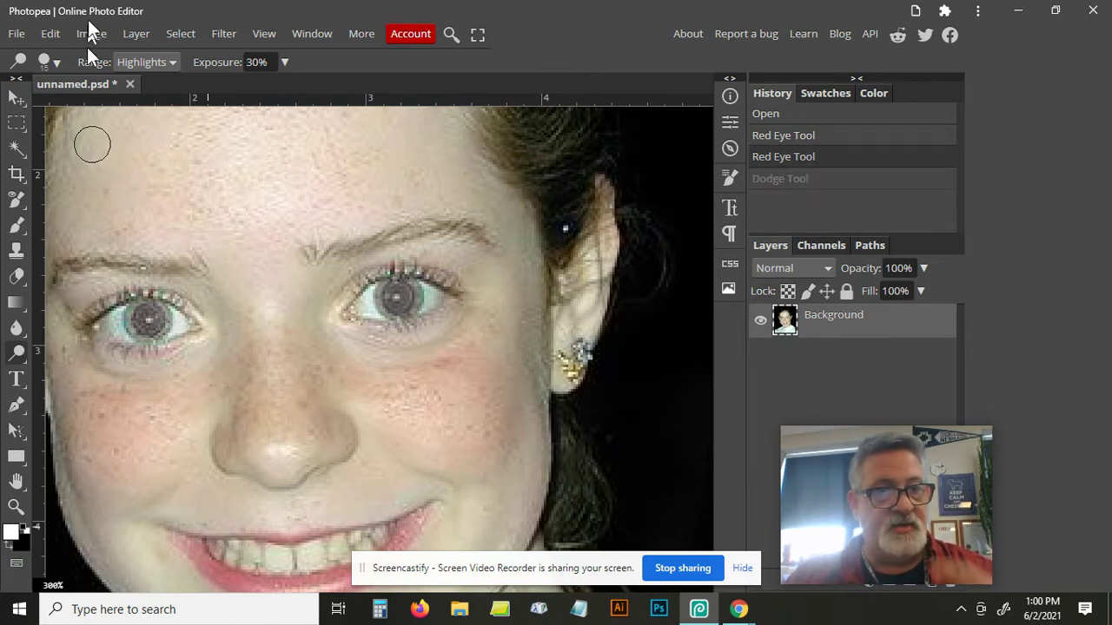
{"action": "left_click", "coordinate": [257, 62]}
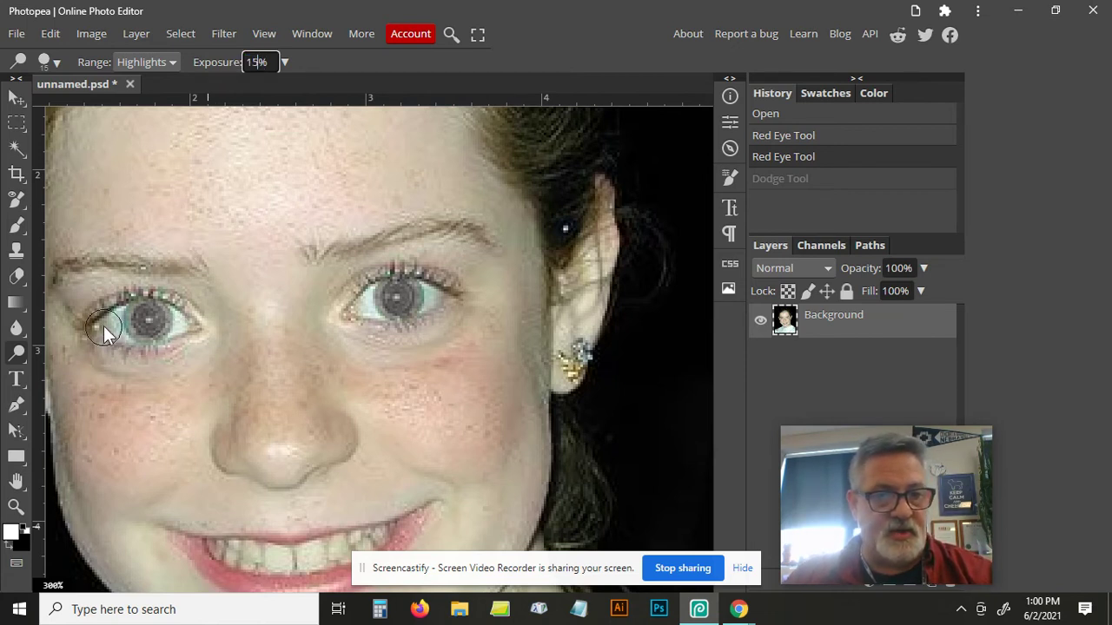
{"action": "left_click", "coordinate": [57, 61]}
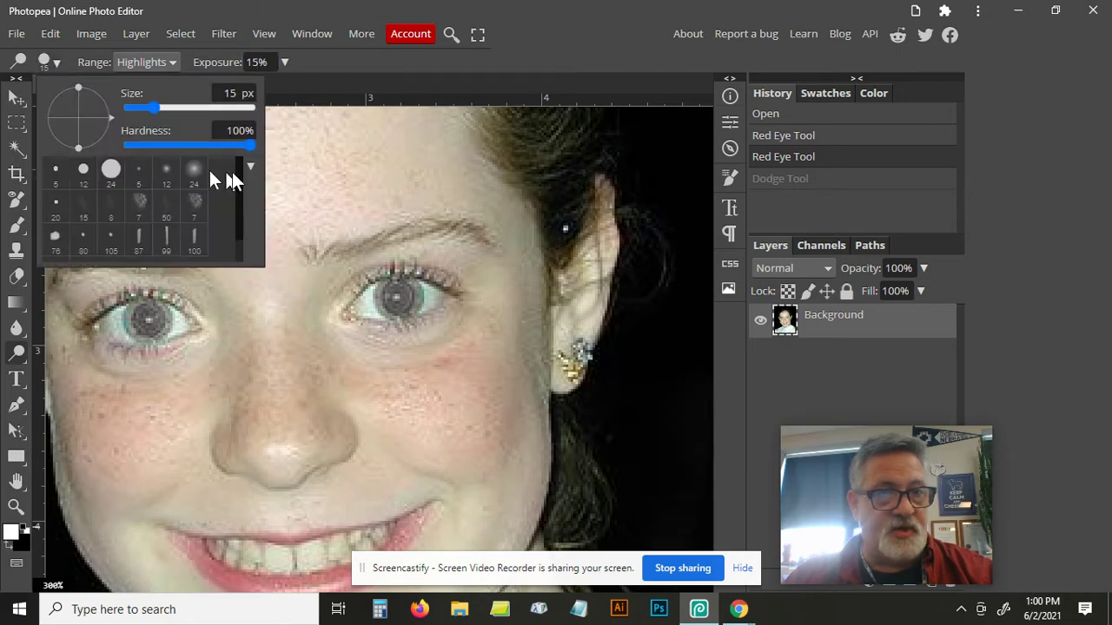
{"action": "mouse_move", "coordinate": [246, 146]}
{"action": "left_mouse_down"}
{"action": "mouse_move", "coordinate": [139, 146]}
{"action": "mouse_move", "coordinate": [151, 148]}
{"action": "left_mouse_up"}
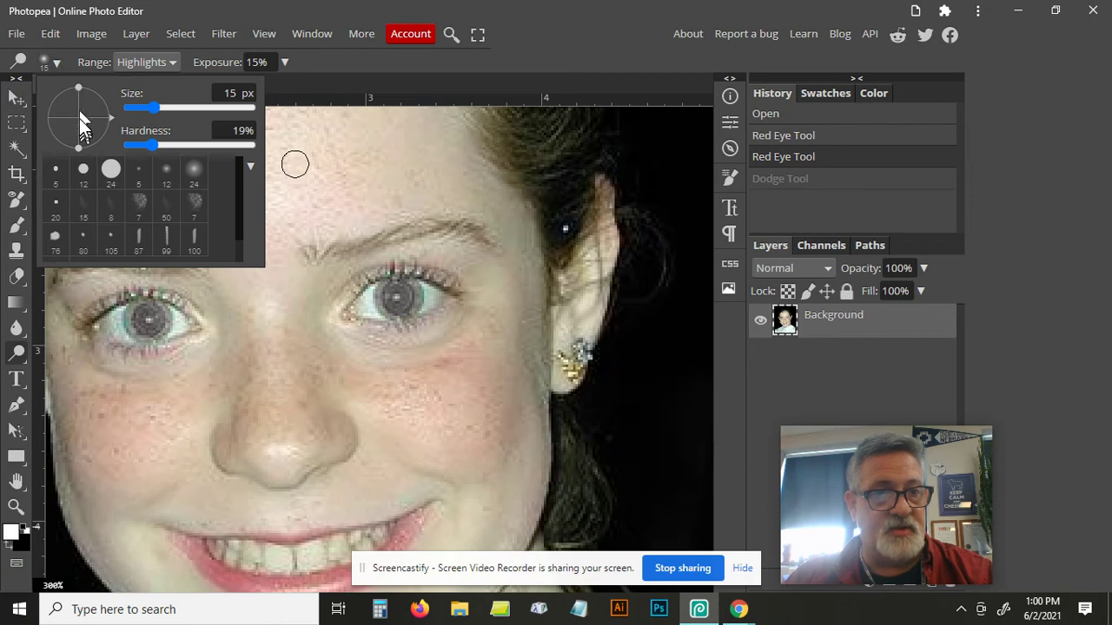
{"action": "left_click_drag", "start_coordinate": [76, 113], "coordinate": [57, 60]}
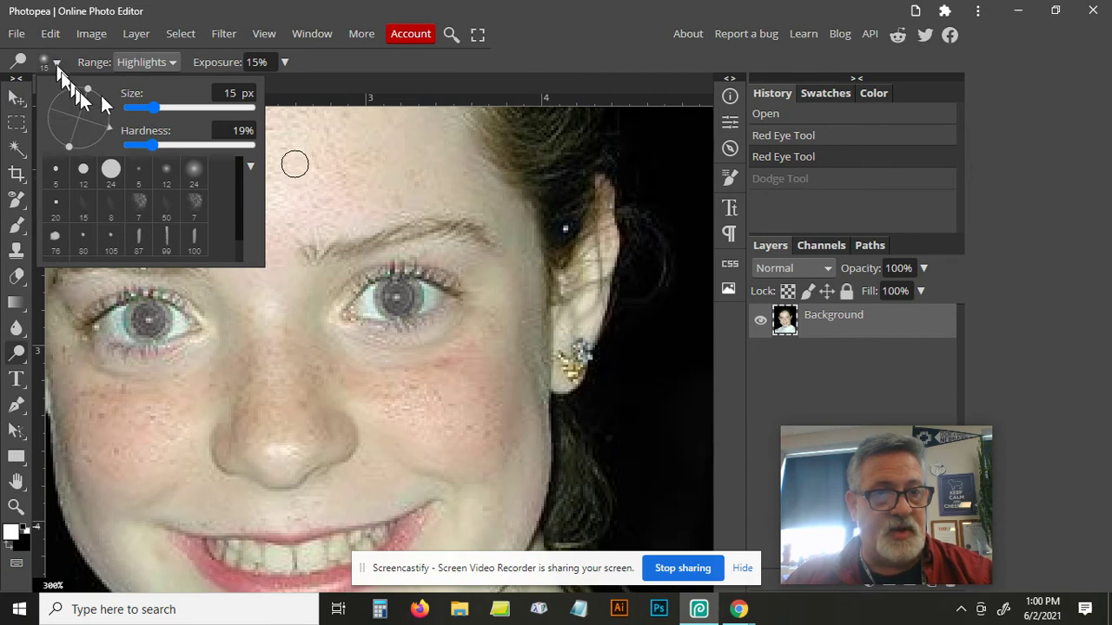
{"action": "left_click", "coordinate": [326, 79]}
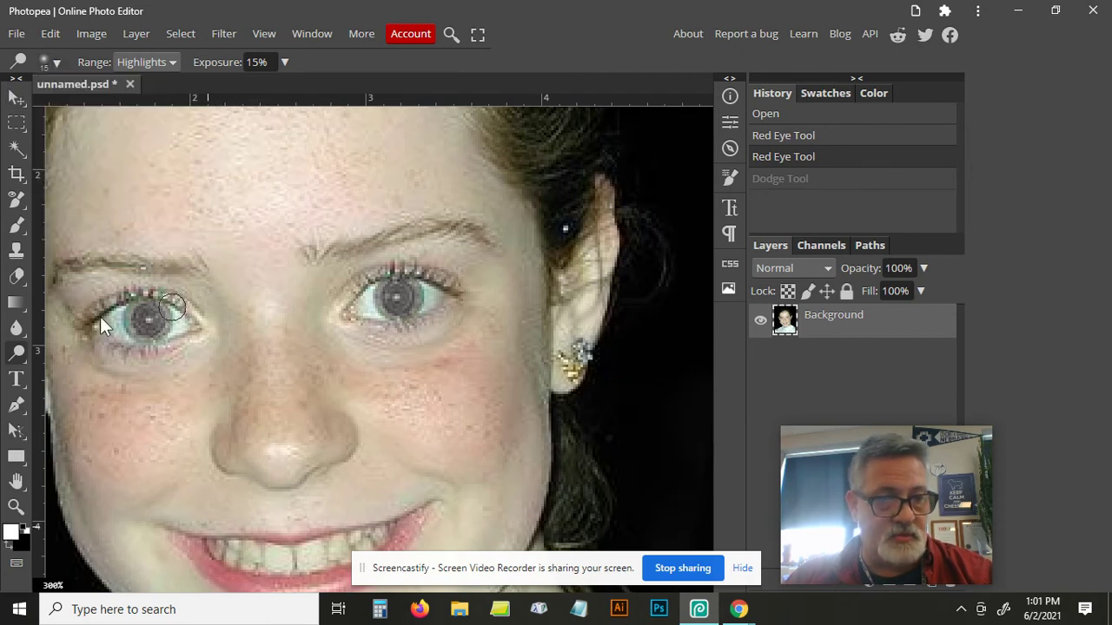
Dodge the irises of both eyes with the softer 15% brush.
{"action": "left_click_drag", "start_coordinate": [109, 328], "coordinate": [184, 328]}
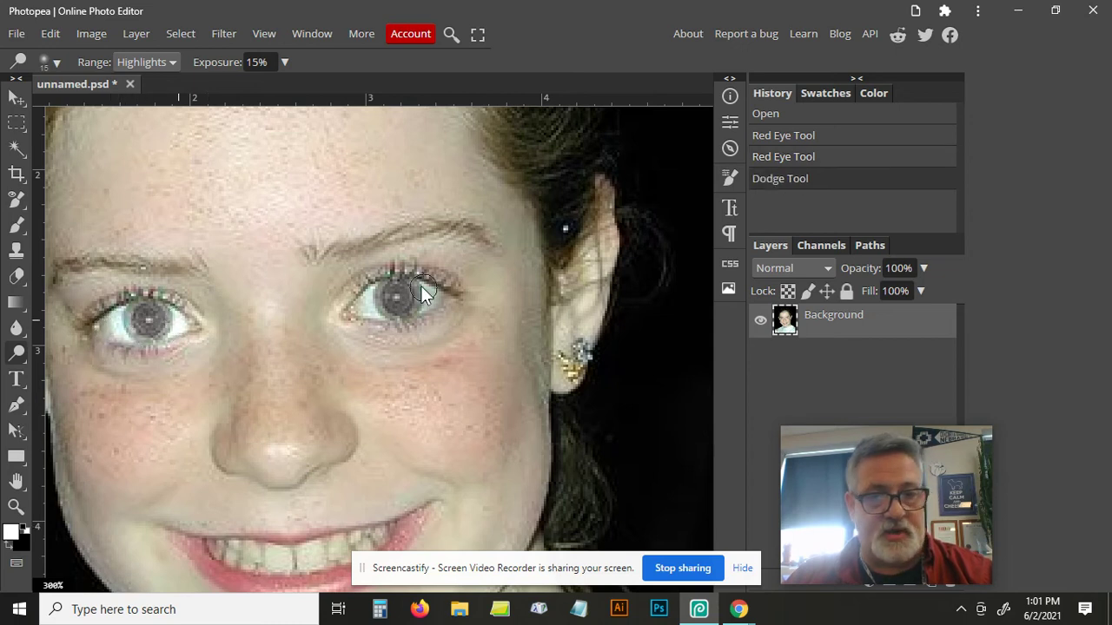
{"action": "left_click", "coordinate": [369, 309]}
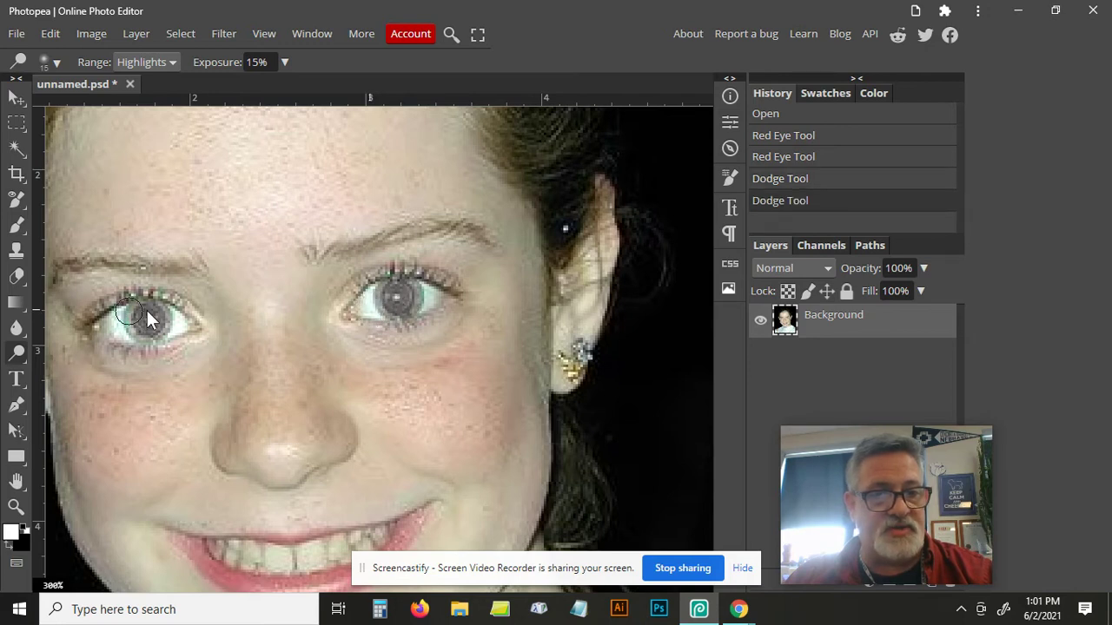
{"action": "left_click_drag", "start_coordinate": [138, 328], "coordinate": [152, 321]}
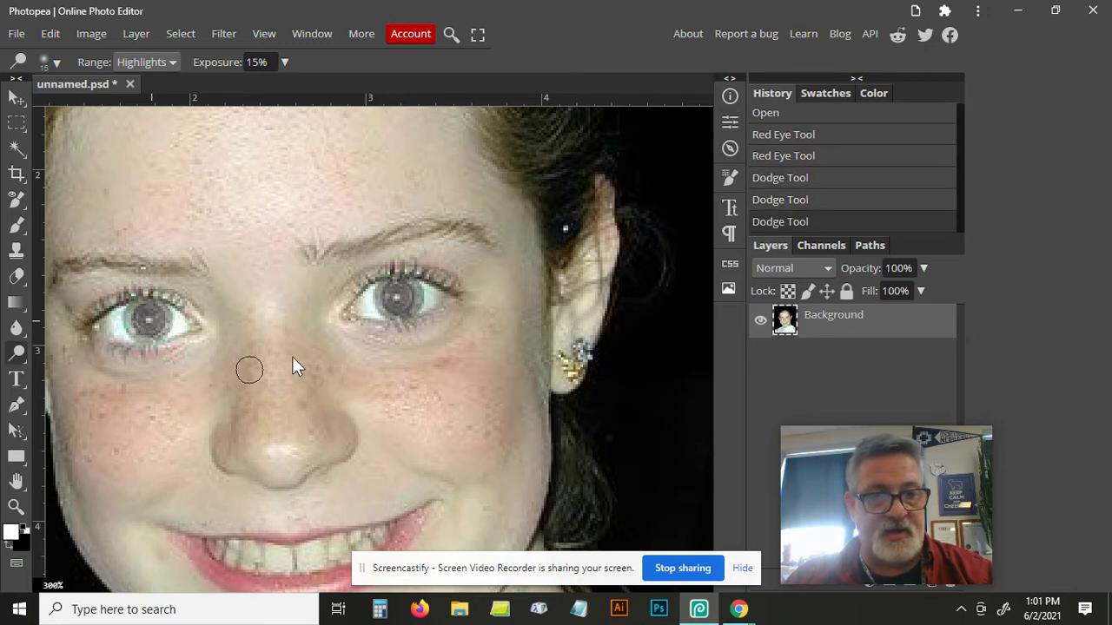
Switch to the Burn Tool with Midtones range at 50% exposure.
{"action": "right_click", "coordinate": [17, 354]}
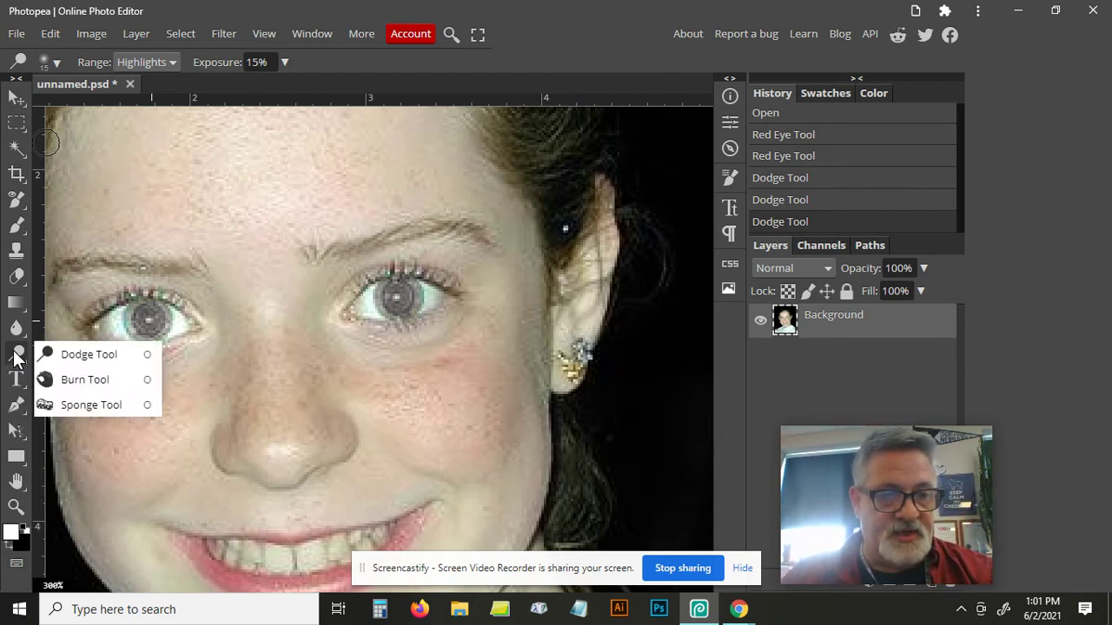
{"action": "left_click", "coordinate": [100, 382]}
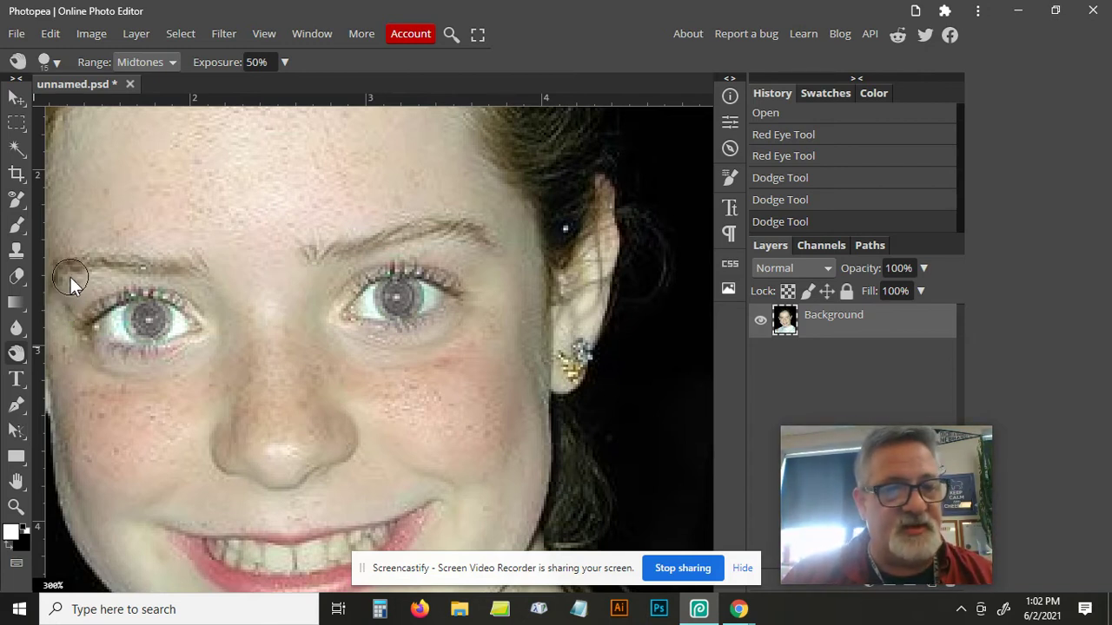
Select the Burn tool and set its brush to 46% hardness and about 27 px.
{"action": "right_click", "coordinate": [16, 354]}
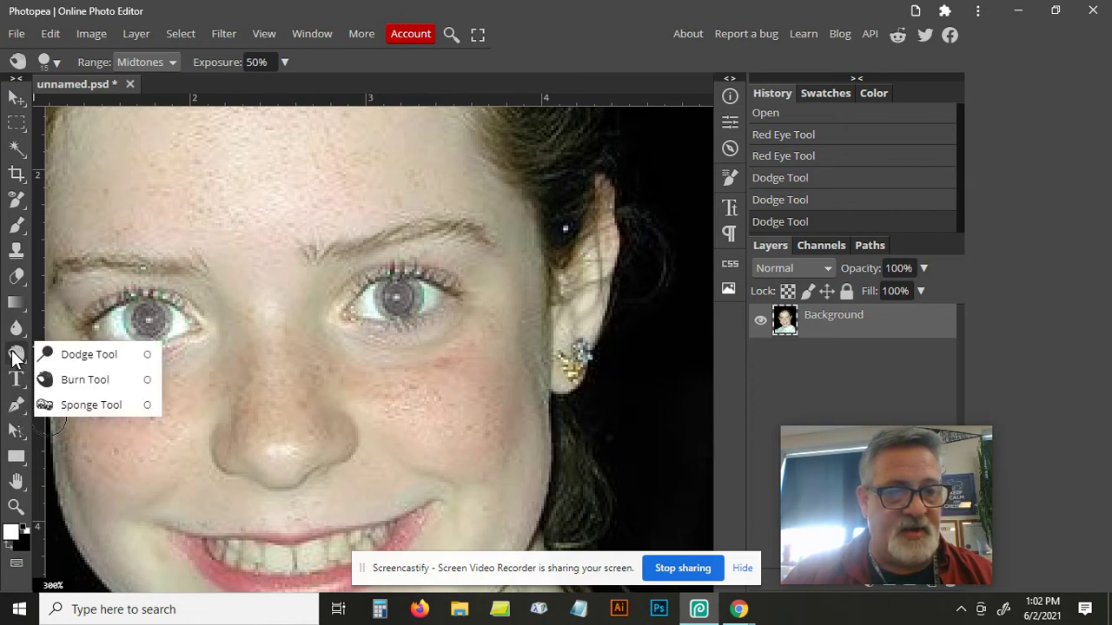
{"action": "left_click", "coordinate": [79, 382]}
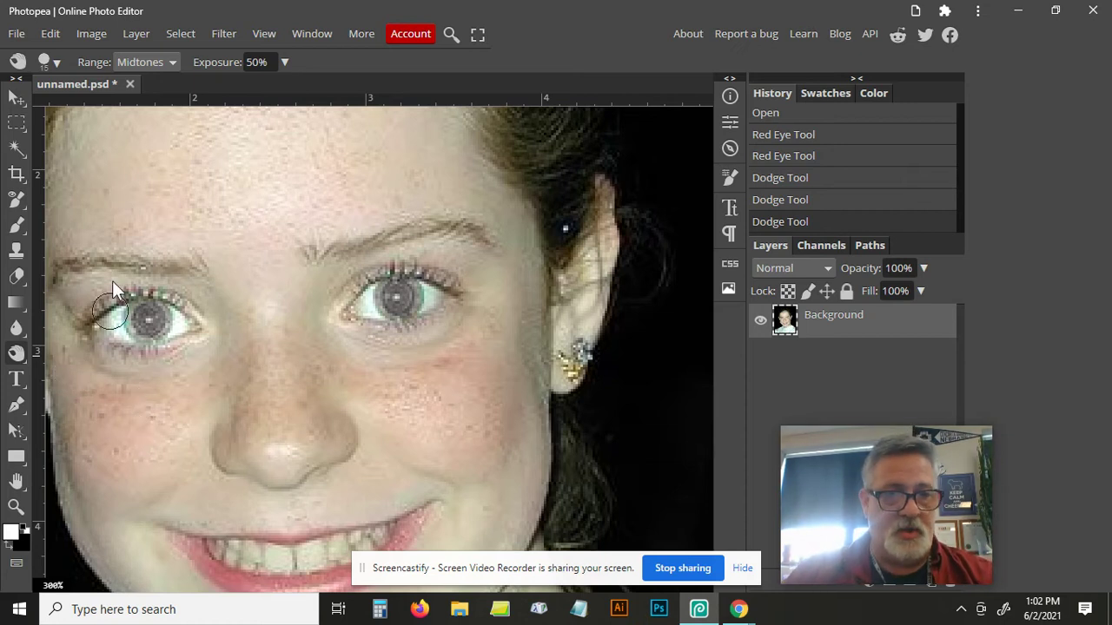
{"action": "left_click", "coordinate": [56, 62]}
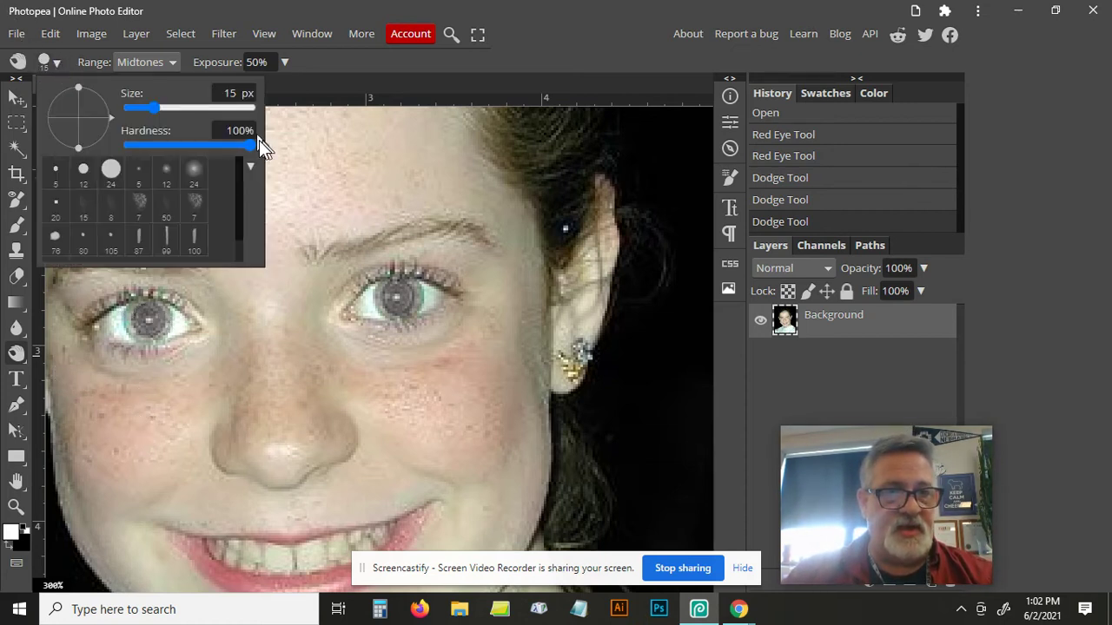
{"action": "left_click_drag", "start_coordinate": [198, 146], "coordinate": [186, 146]}
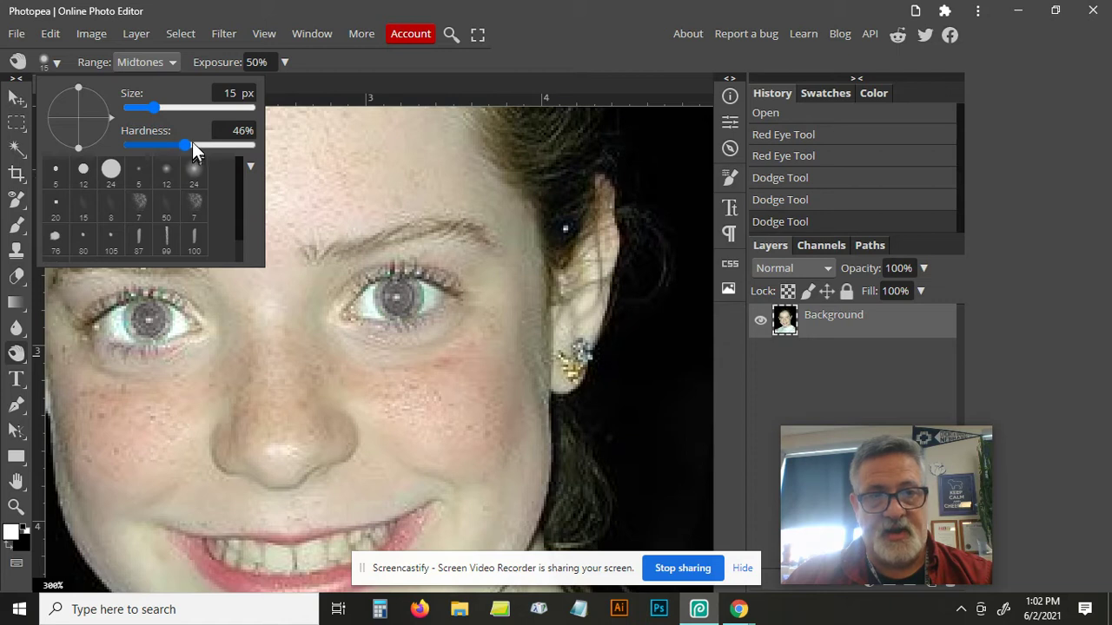
{"action": "left_click_drag", "start_coordinate": [153, 107], "coordinate": [180, 107]}
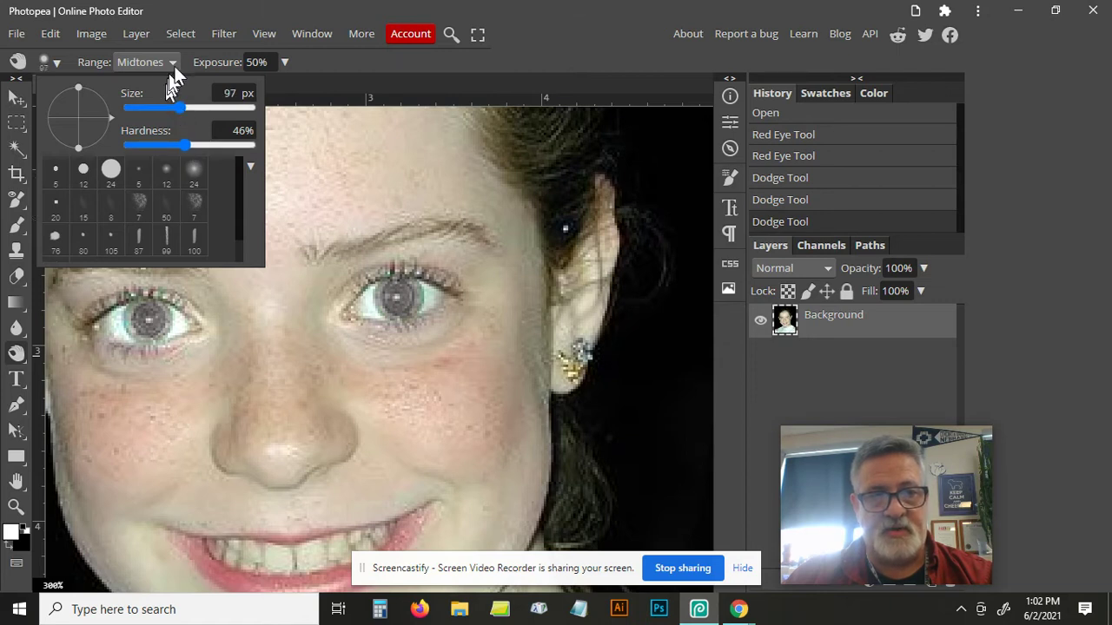
{"action": "left_click", "coordinate": [356, 60]}
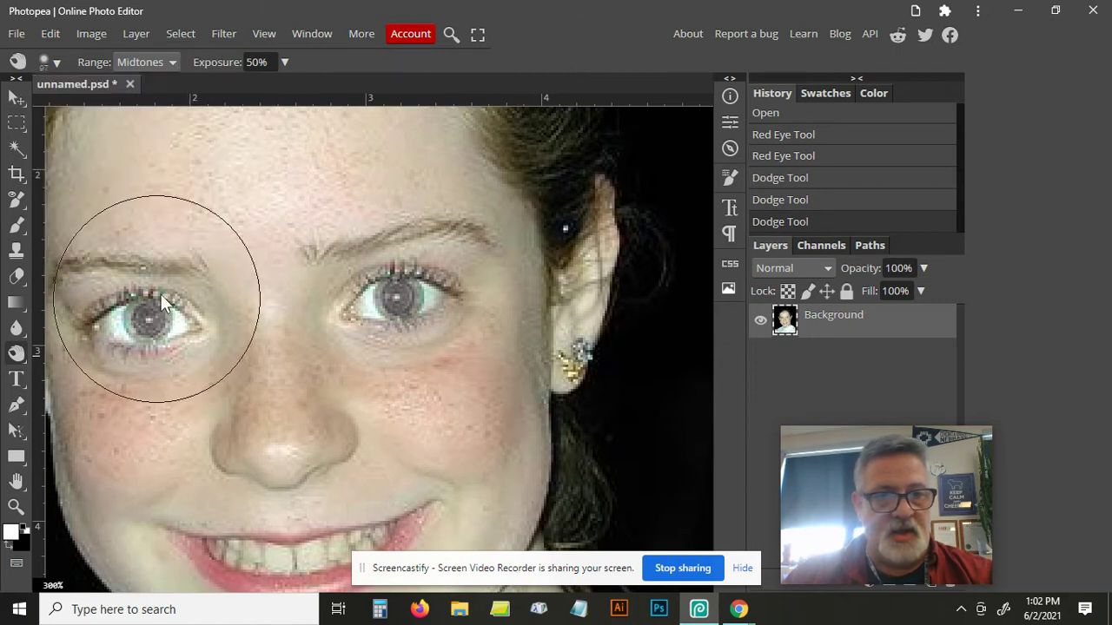
{"action": "left_click", "coordinate": [49, 61]}
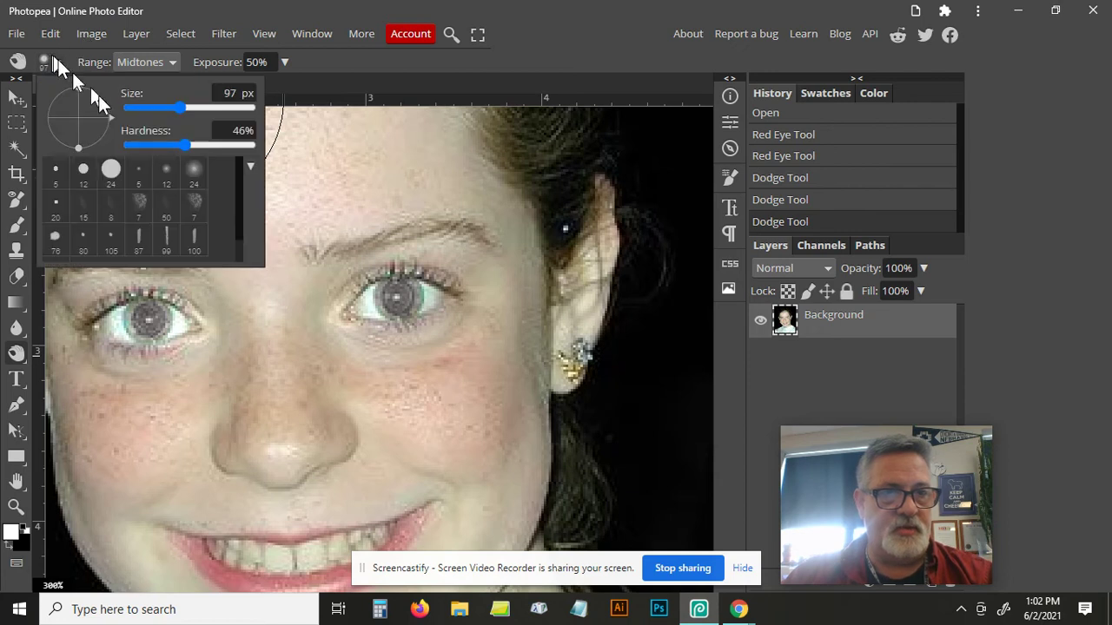
{"action": "left_click", "coordinate": [157, 108]}
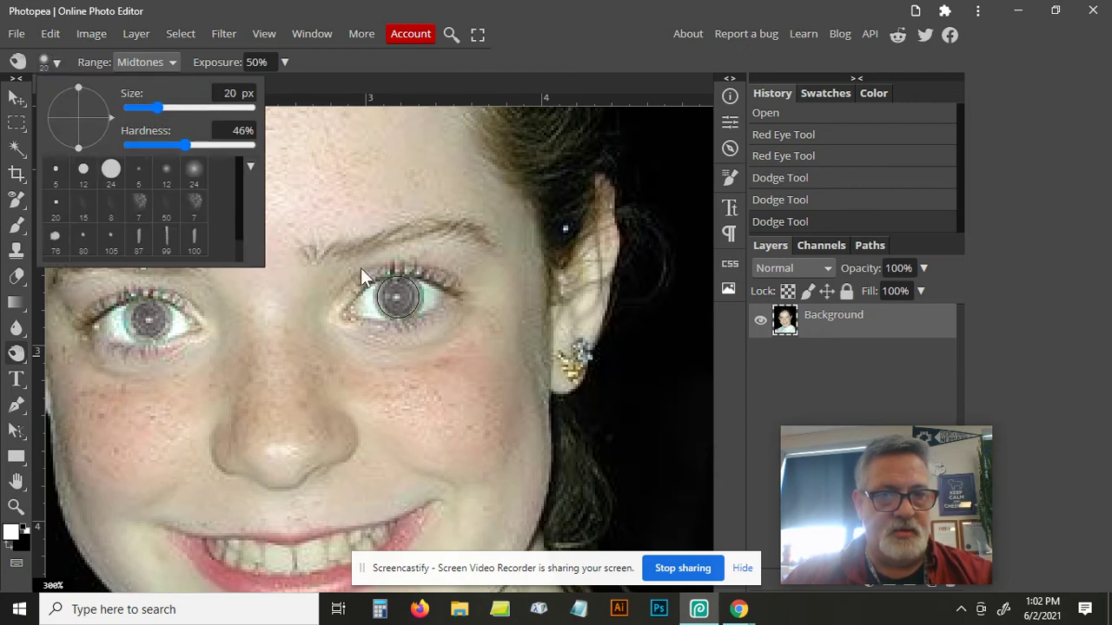
{"action": "left_click", "coordinate": [170, 109]}
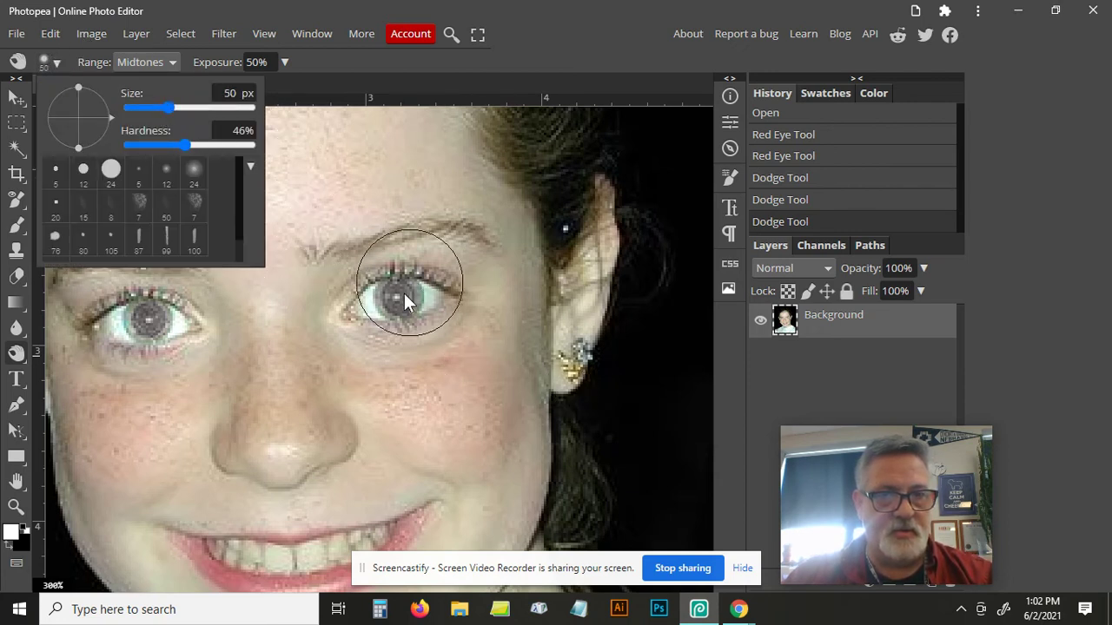
{"action": "left_click_drag", "start_coordinate": [167, 107], "coordinate": [161, 111]}
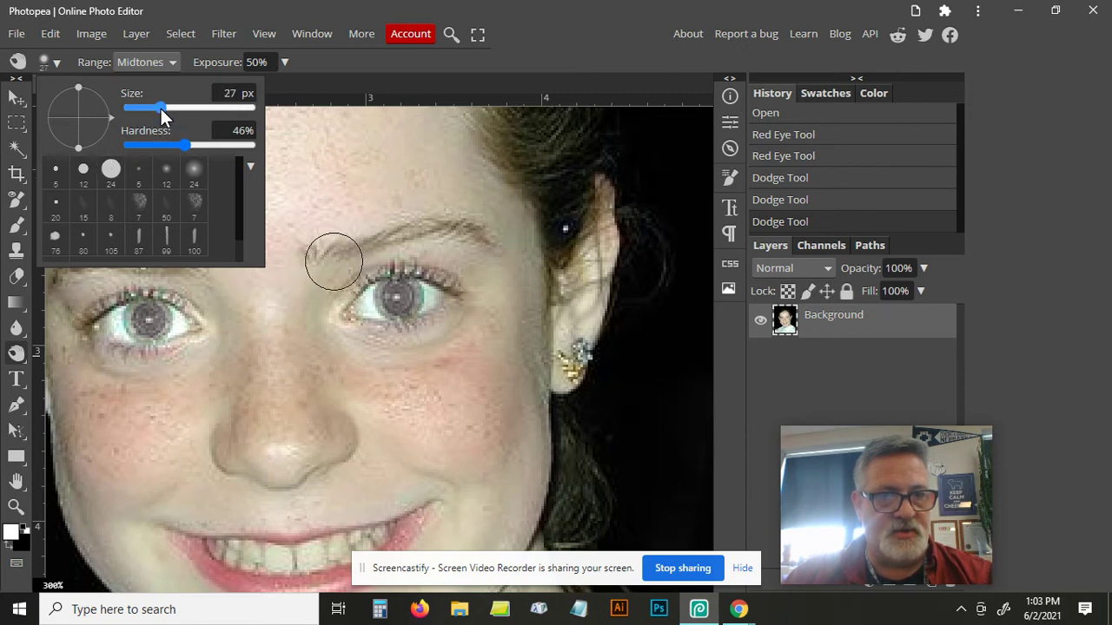
Burn over both irises, giving the right eye a few extra passes.
{"action": "left_click", "coordinate": [147, 322]}
{"action": "left_click", "coordinate": [404, 295]}
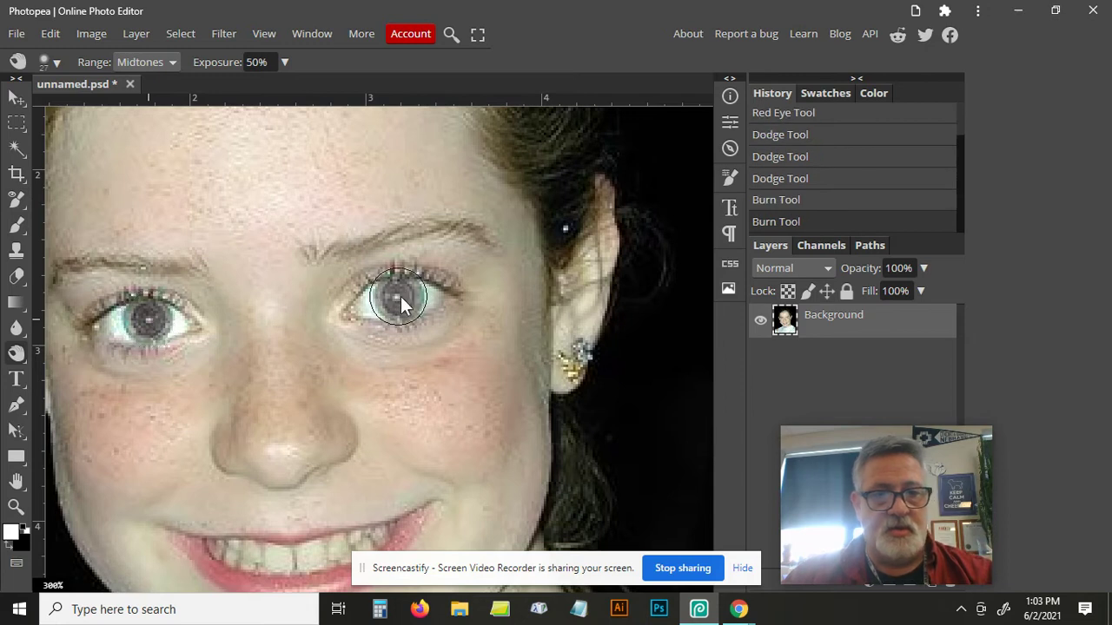
{"action": "left_click", "coordinate": [399, 298]}
{"action": "left_click", "coordinate": [398, 299]}
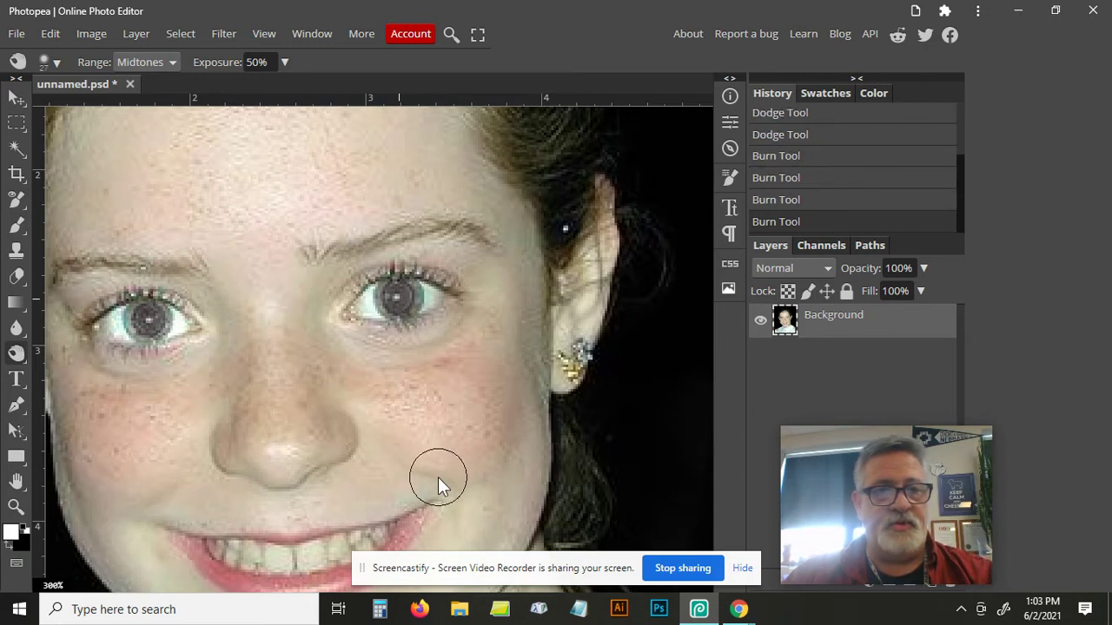
Switch the burn range to Shadows and burn each iris once more.
{"action": "left_click", "coordinate": [170, 61]}
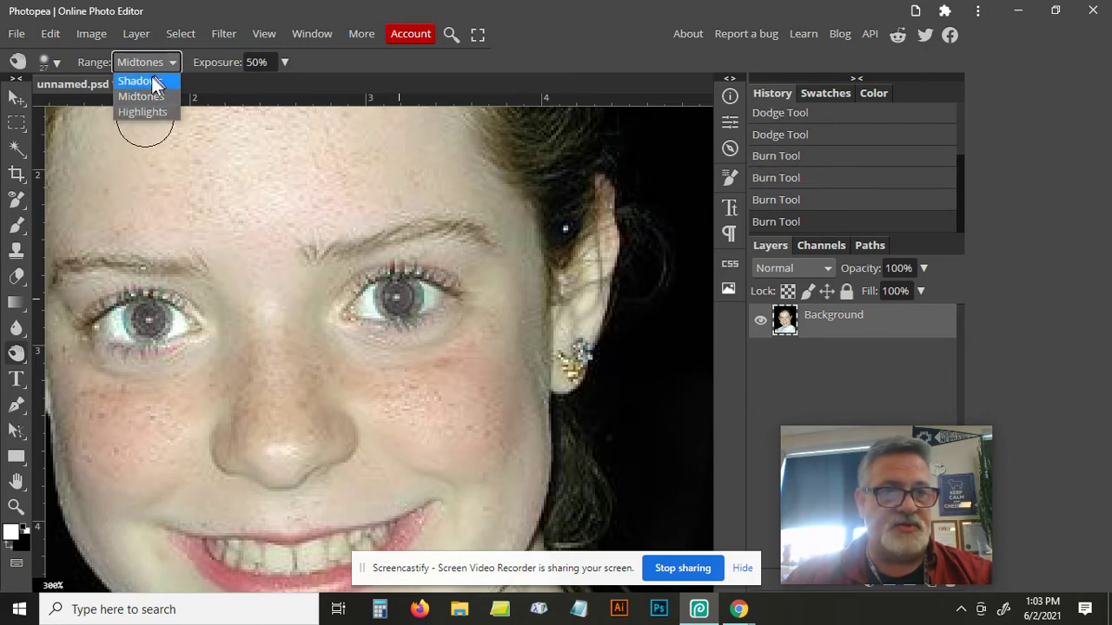
{"action": "left_click", "coordinate": [139, 81]}
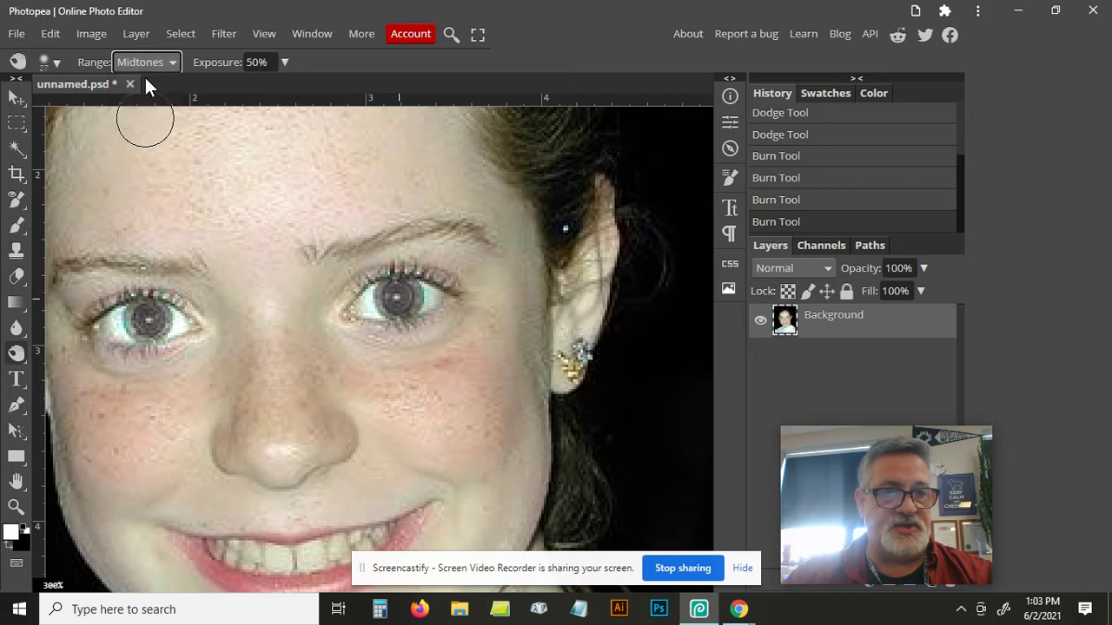
{"action": "left_click", "coordinate": [149, 320]}
{"action": "left_click", "coordinate": [396, 299]}
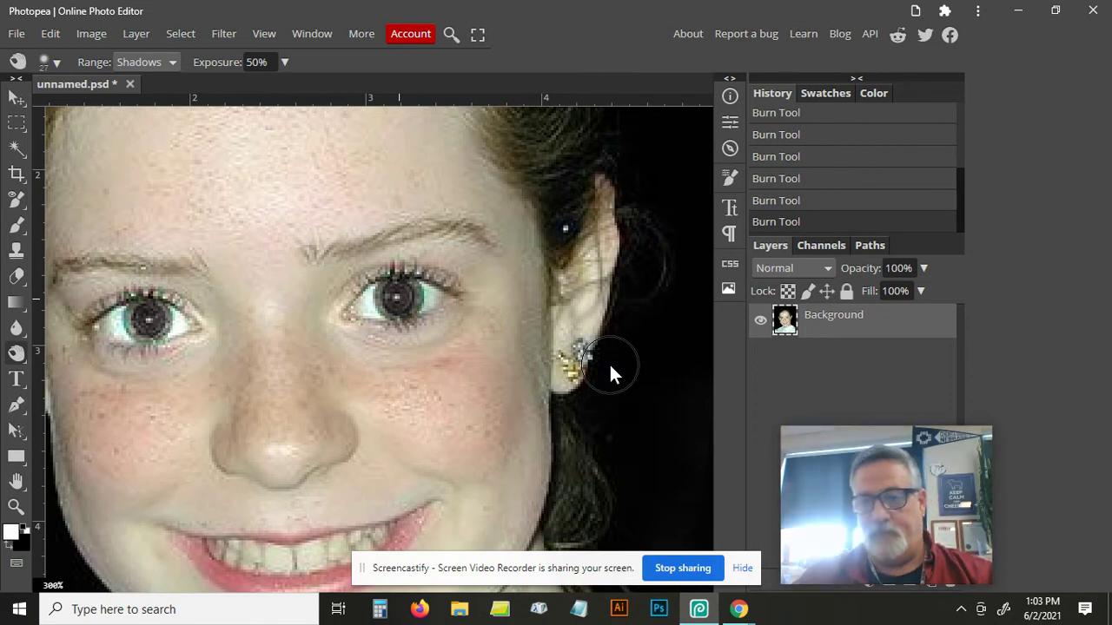
Shrink the burn brush to 18 px and darken both irises again.
{"action": "left_click", "coordinate": [55, 64]}
{"action": "left_click_drag", "start_coordinate": [162, 107], "coordinate": [151, 108]}
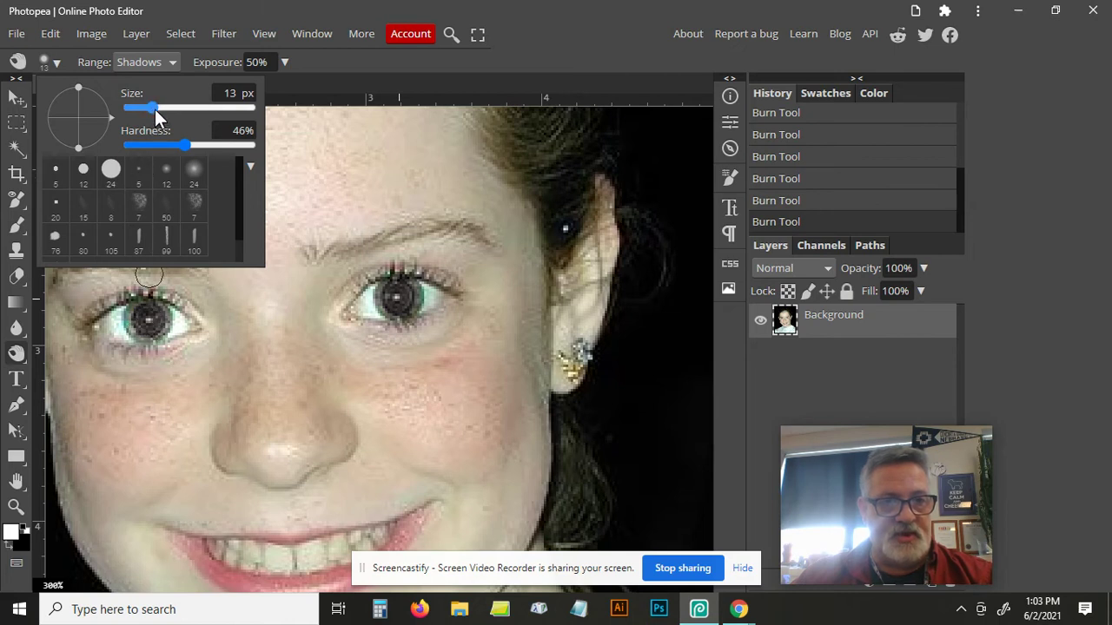
{"action": "left_click_drag", "start_coordinate": [153, 109], "coordinate": [158, 117]}
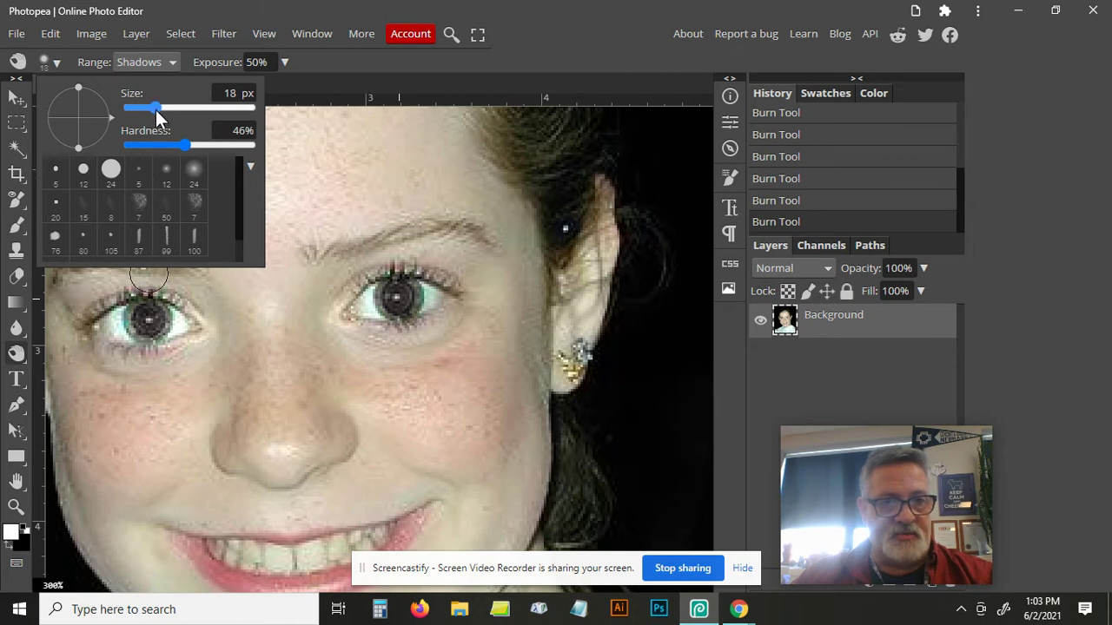
{"action": "left_click_drag", "start_coordinate": [147, 318], "coordinate": [148, 325]}
{"action": "left_click", "coordinate": [147, 325]}
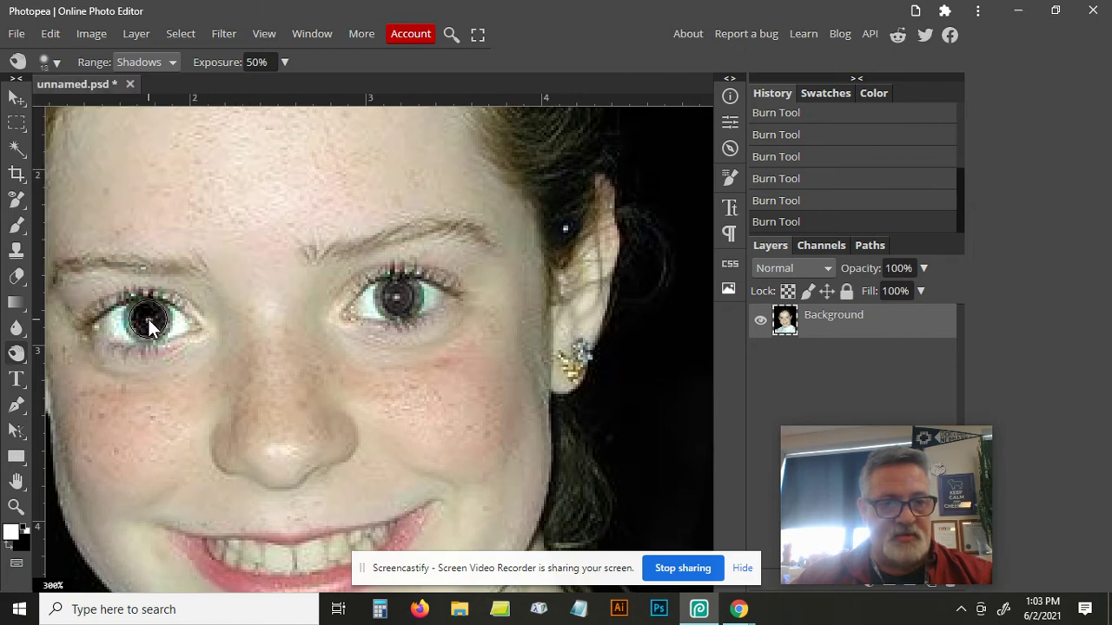
{"action": "left_click", "coordinate": [395, 297]}
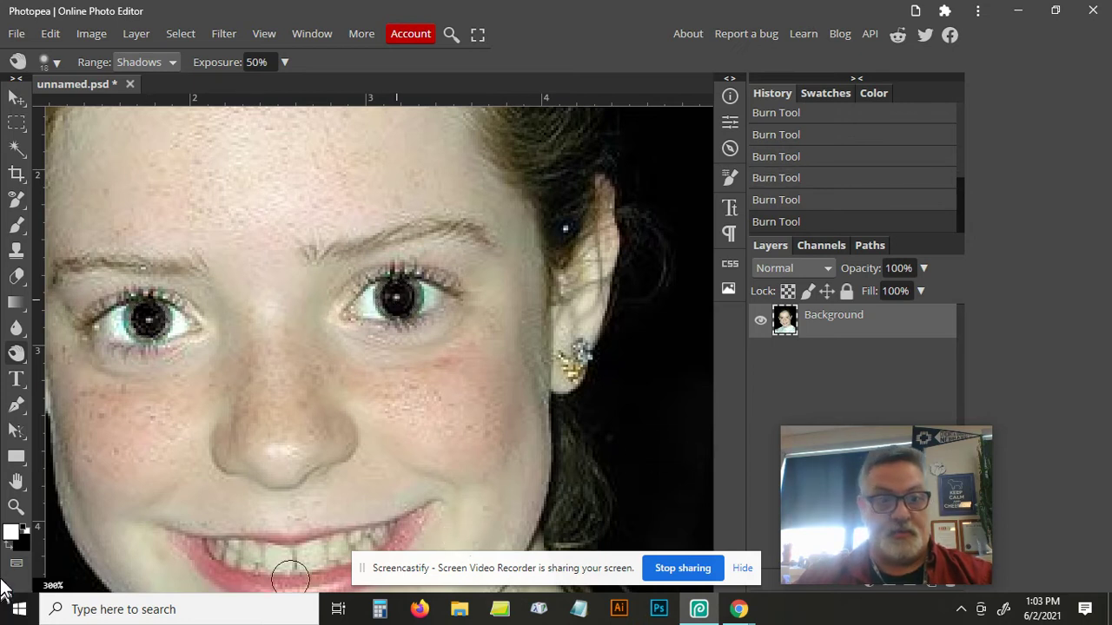
Show the whole portrait at 100% zoom using the Navigator panel.
{"action": "left_click", "coordinate": [13, 507]}
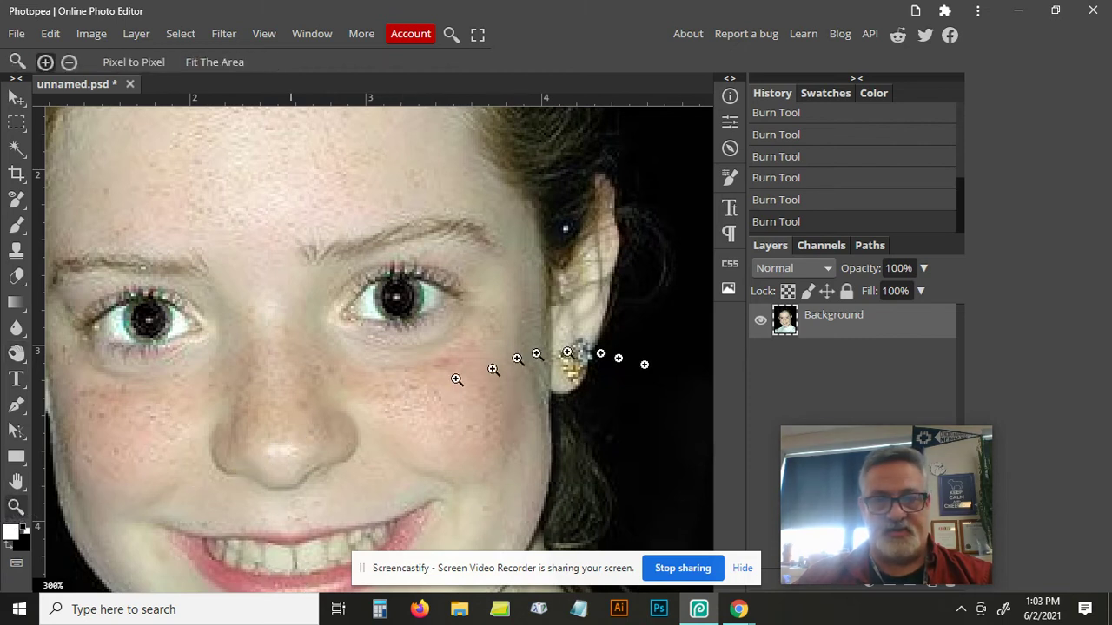
{"action": "left_click", "coordinate": [730, 146]}
{"action": "left_click_drag", "start_coordinate": [592, 325], "coordinate": [579, 325]}
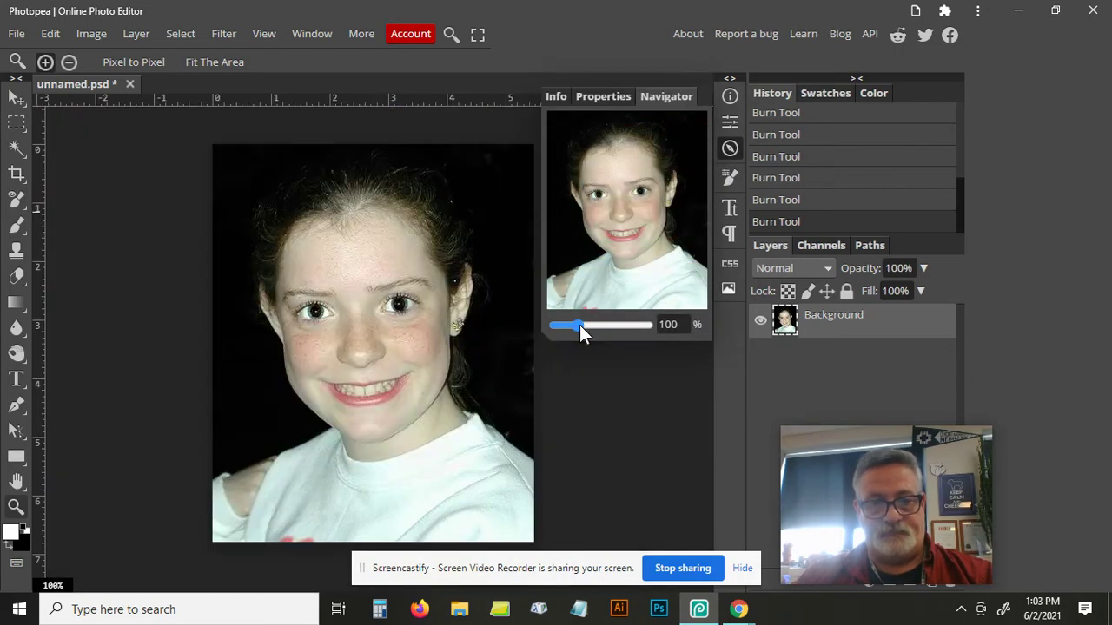
Compare with the original photo in History, then restore all edits.
{"action": "scroll", "coordinate": [829, 187], "scroll_direction": "up", "scroll_amount": 5}
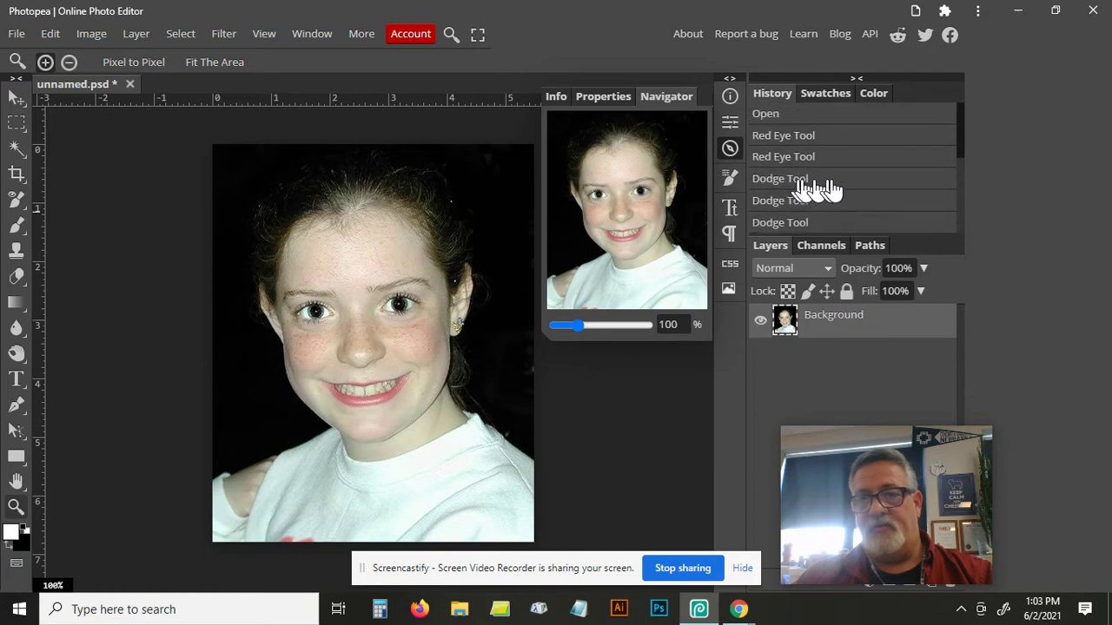
{"action": "left_click", "coordinate": [768, 119]}
{"action": "scroll", "coordinate": [834, 156], "scroll_direction": "down", "scroll_amount": 5}
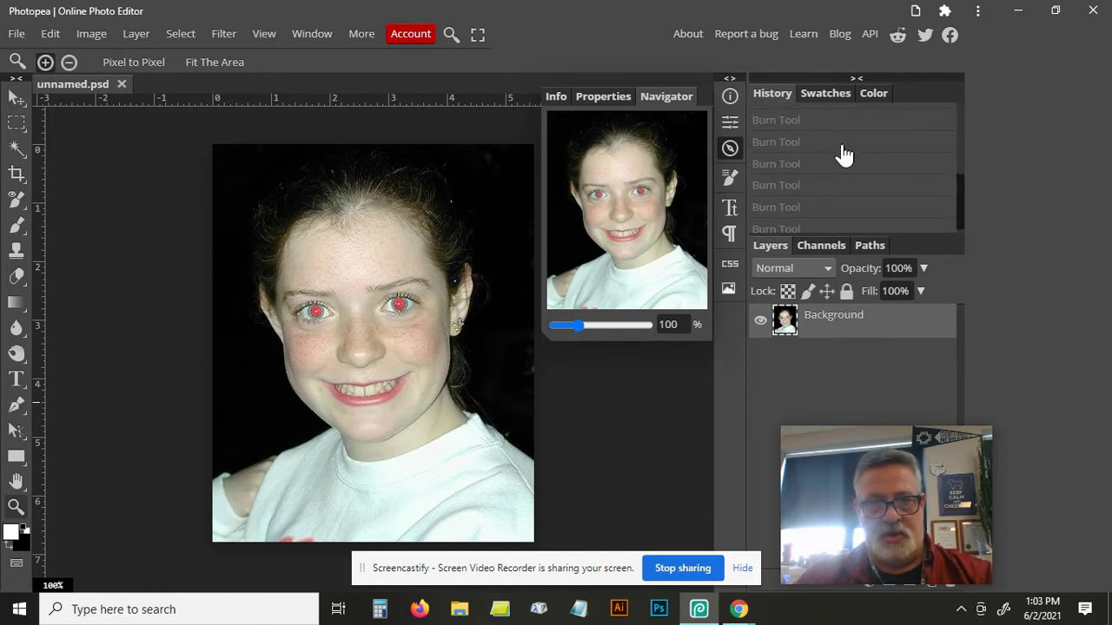
{"action": "left_click", "coordinate": [788, 222]}
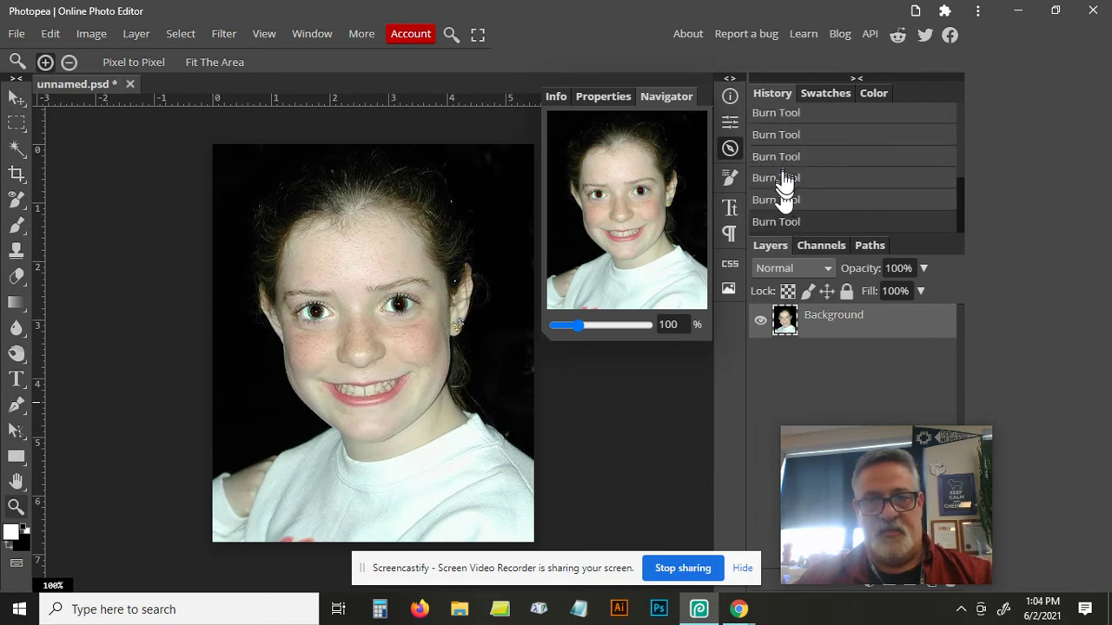
Revert history to the fourth Burn Tool entry, undoing the last two burn passes.
{"action": "left_click", "coordinate": [784, 181]}
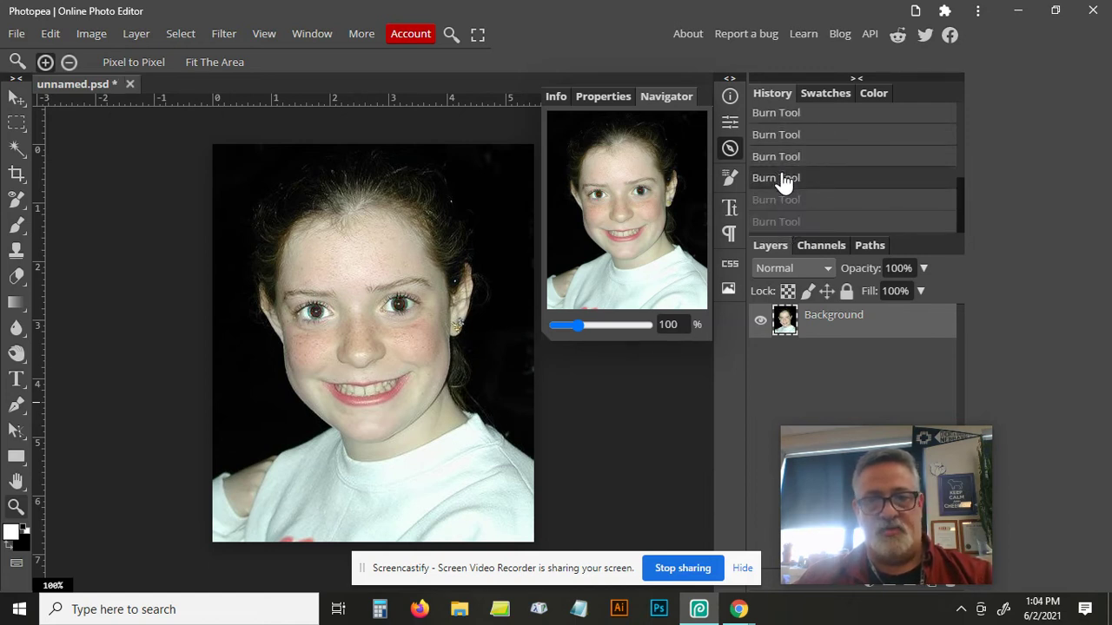
{"action": "scroll", "coordinate": [884, 174], "scroll_direction": "up", "scroll_amount": 5}
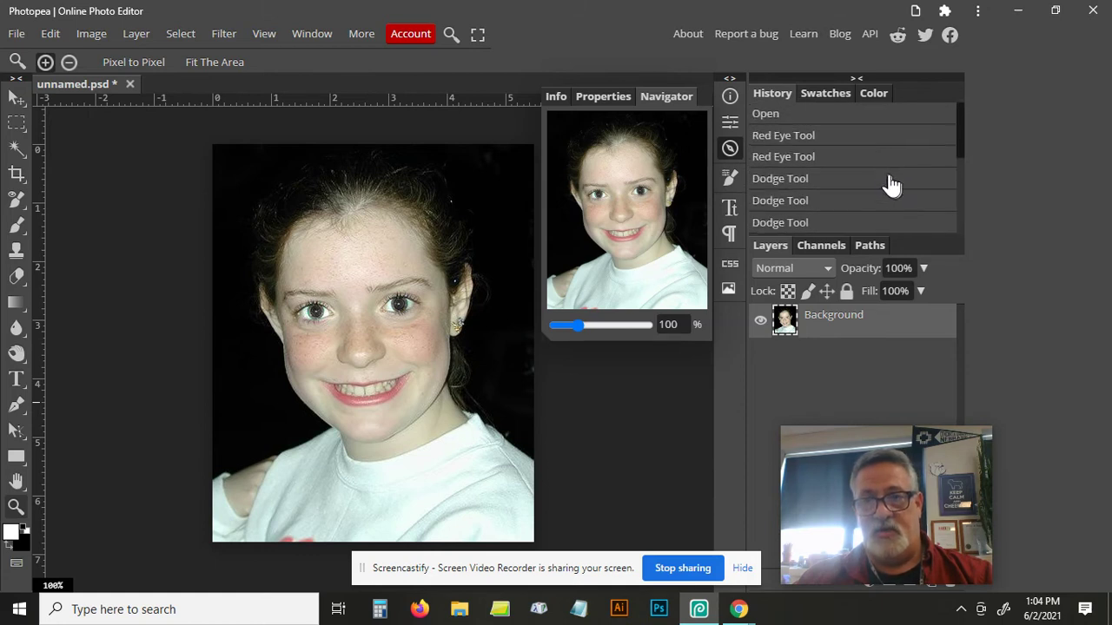
{"action": "left_click", "coordinate": [770, 116]}
{"action": "scroll", "coordinate": [857, 173], "scroll_direction": "down", "scroll_amount": 5}
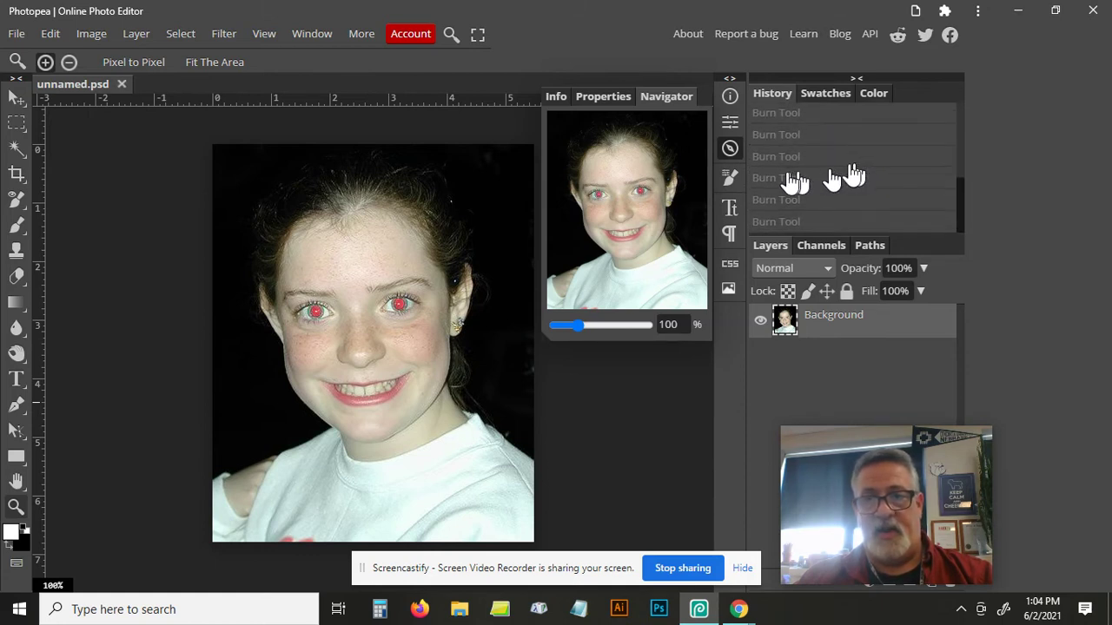
{"action": "left_click", "coordinate": [777, 180]}
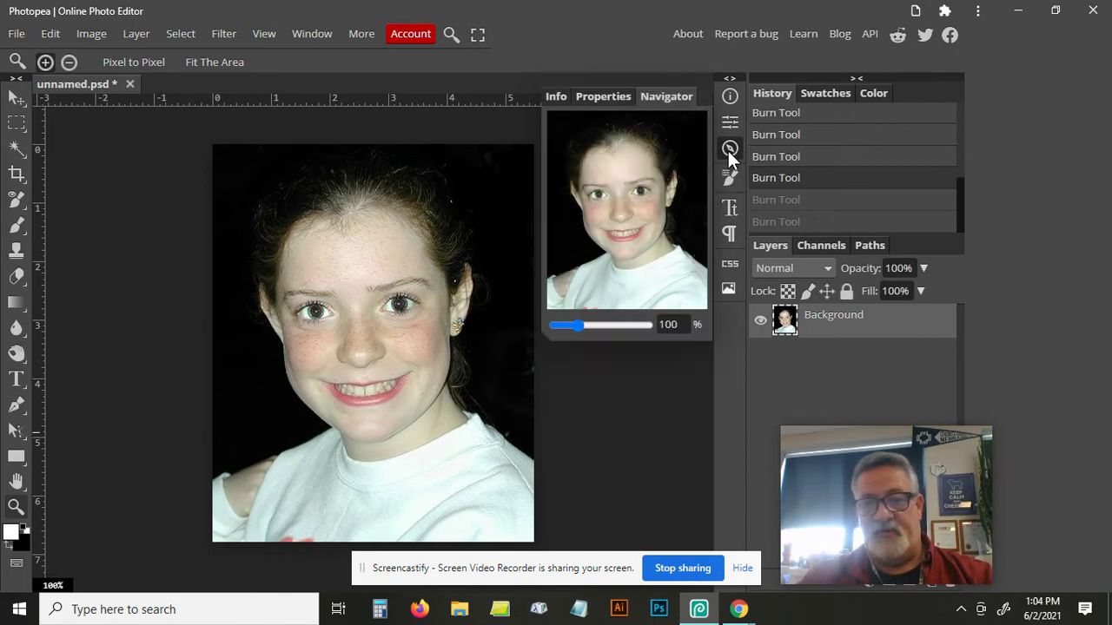
{"action": "left_click", "coordinate": [313, 31]}
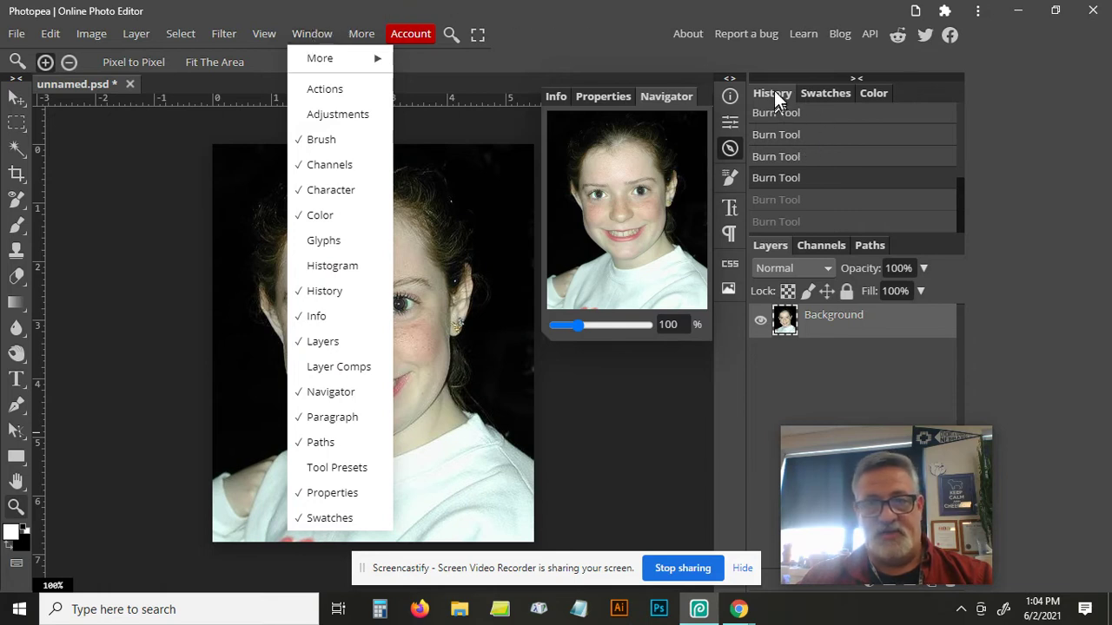
{"action": "left_click", "coordinate": [998, 146]}
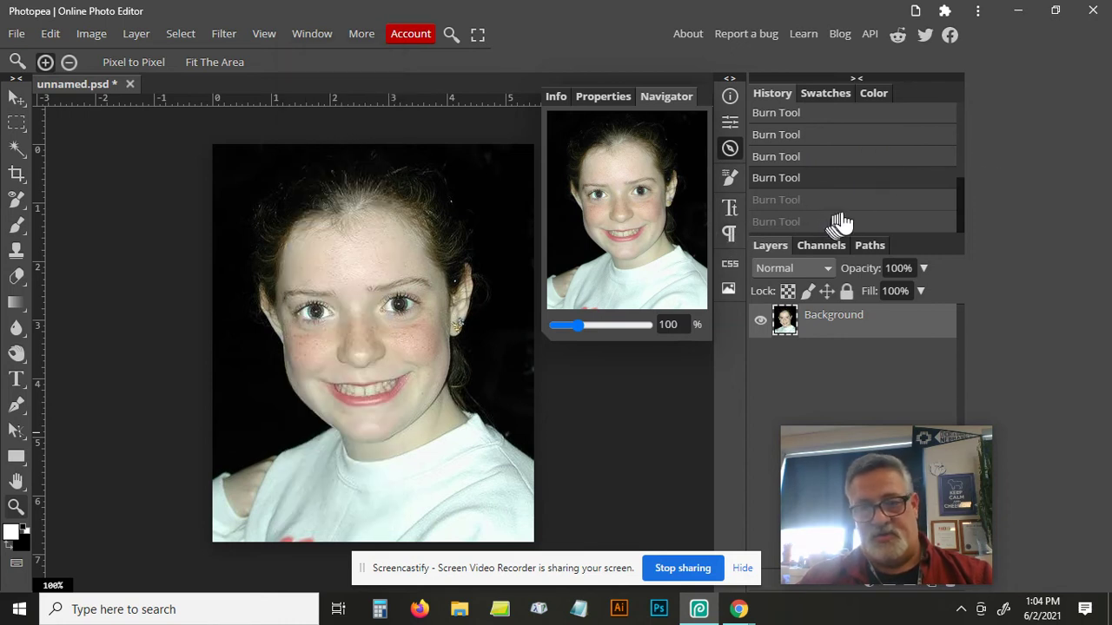
{"action": "left_click", "coordinate": [808, 224]}
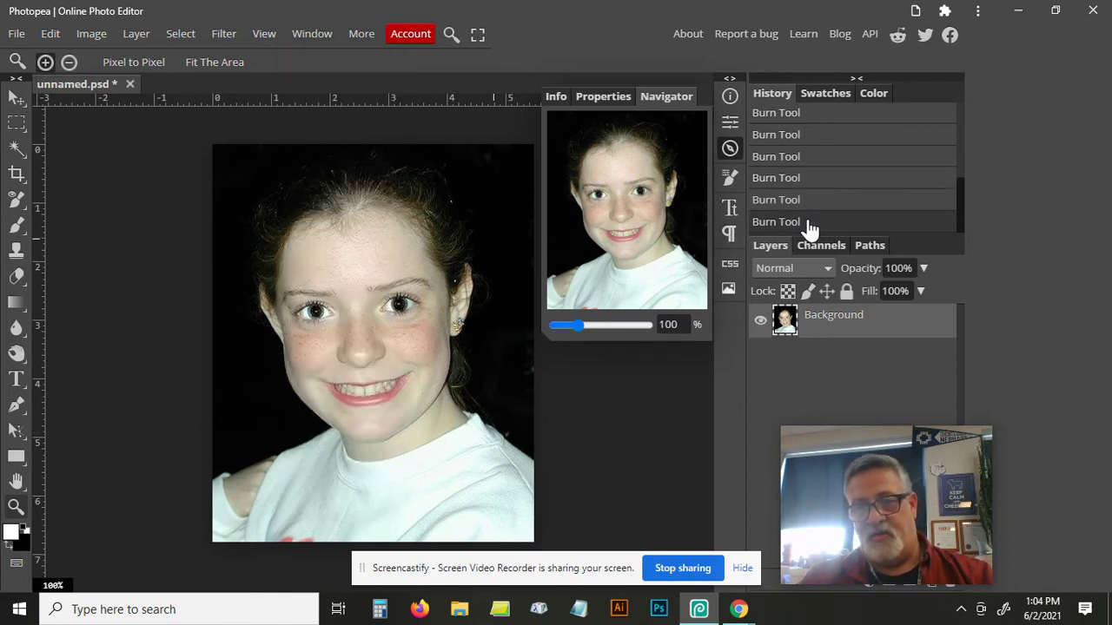
{"action": "left_click", "coordinate": [810, 158]}
{"action": "left_click", "coordinate": [817, 179]}
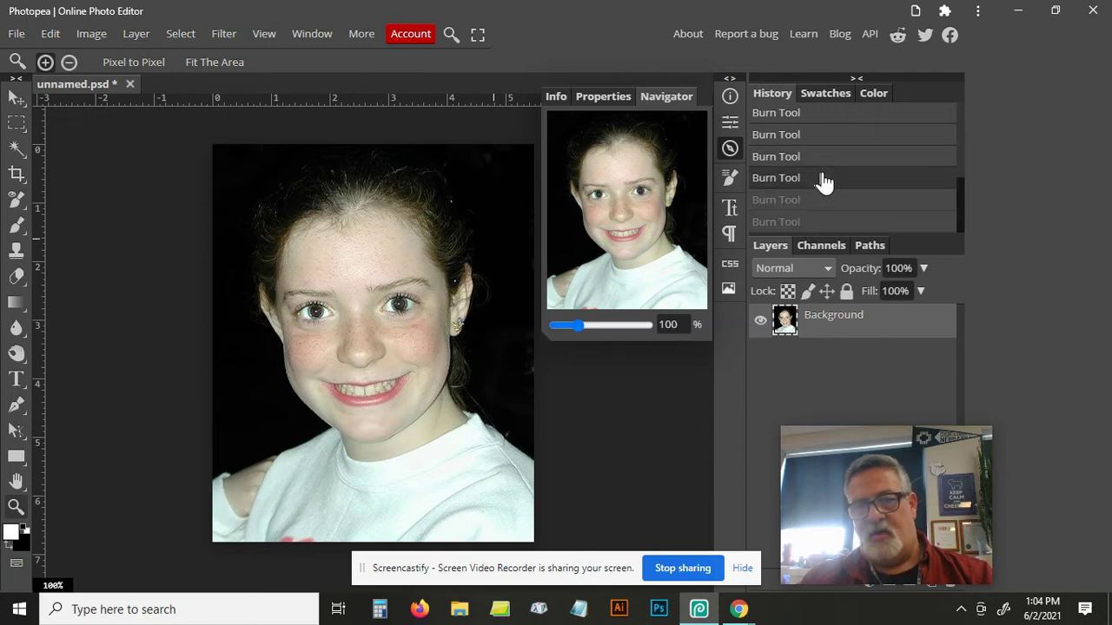
{"action": "scroll", "coordinate": [846, 184], "scroll_direction": "up", "scroll_amount": 5}
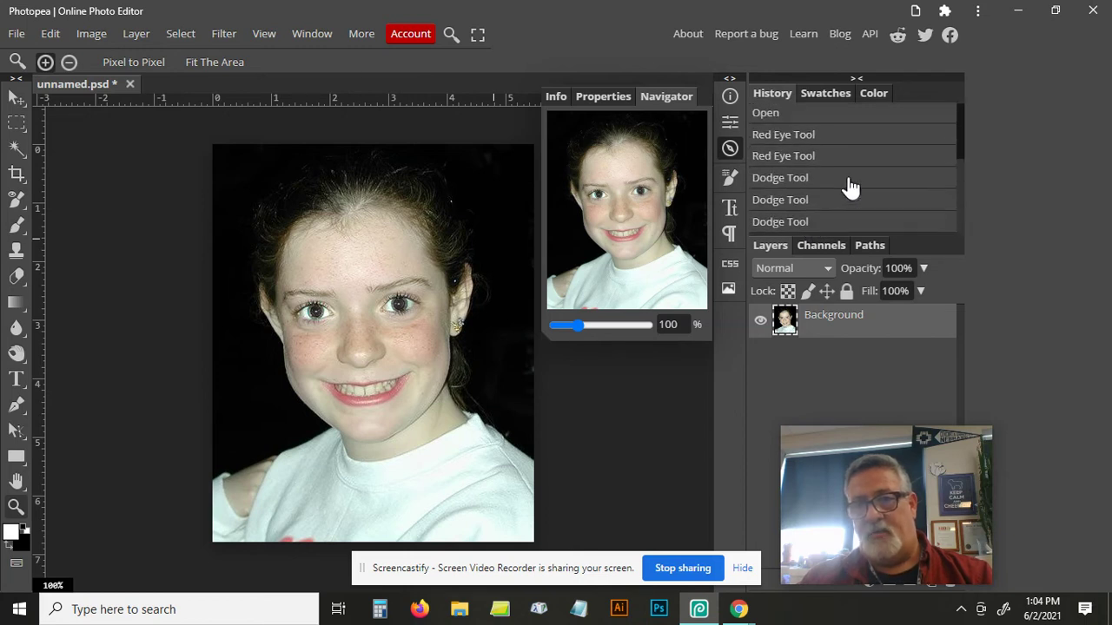
{"action": "left_click", "coordinate": [780, 122]}
{"action": "scroll", "coordinate": [847, 165], "scroll_direction": "down", "scroll_amount": 5}
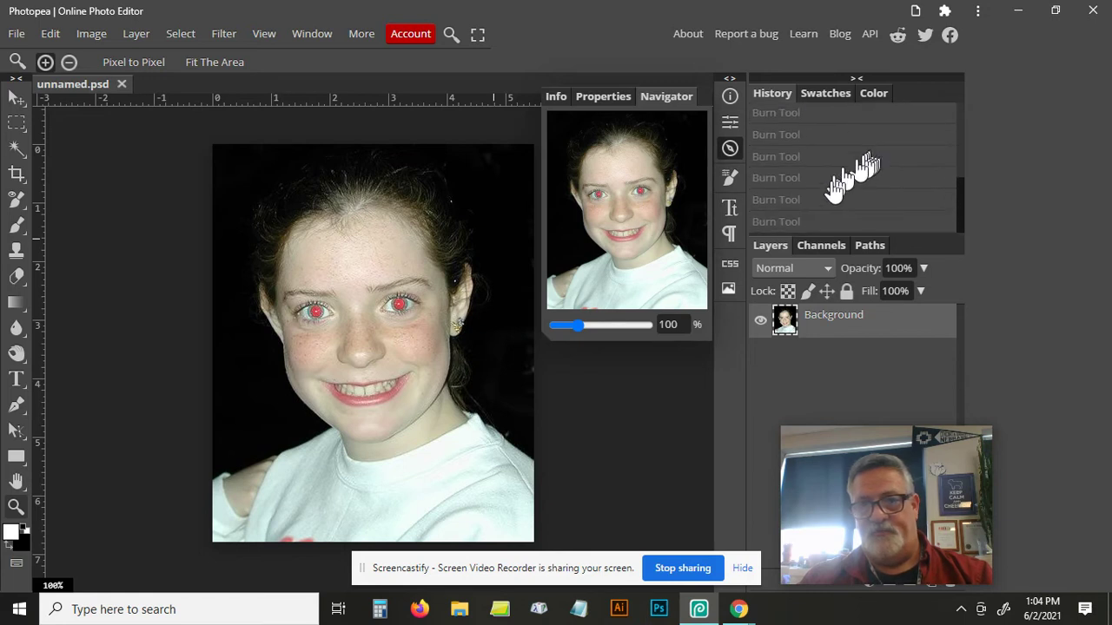
{"action": "left_click", "coordinate": [795, 179]}
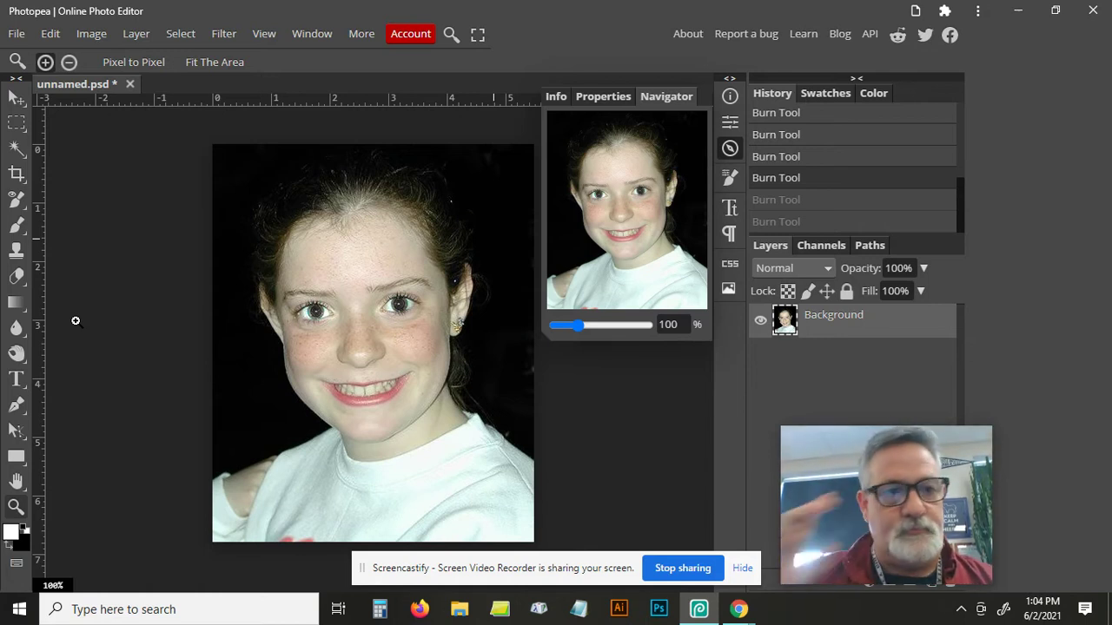
Apply Auto Tone to the portrait.
{"action": "left_click", "coordinate": [90, 35]}
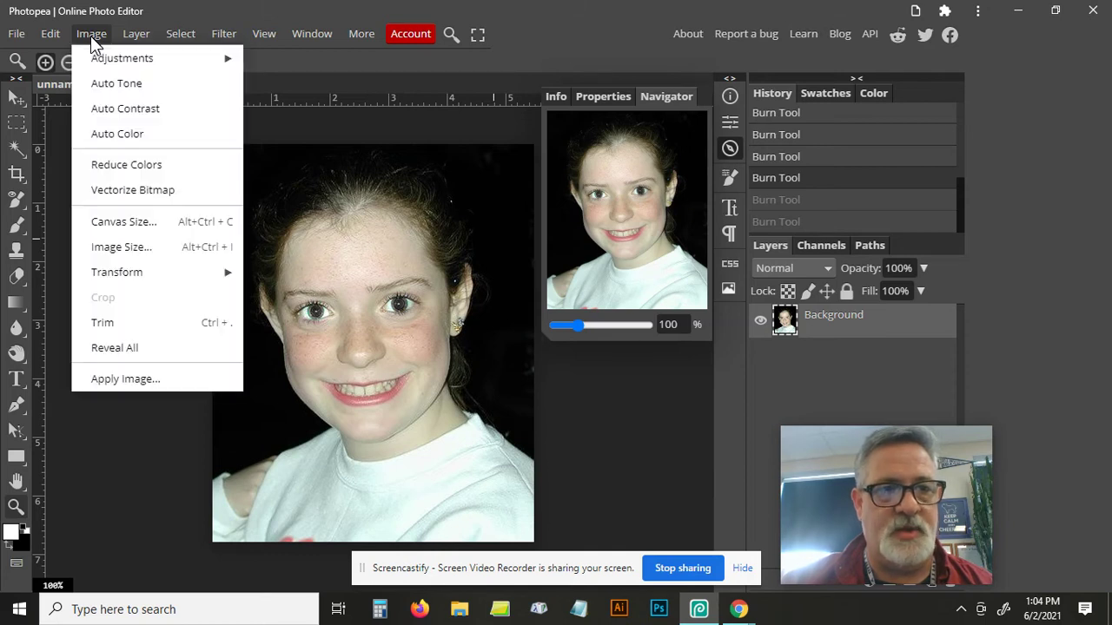
{"action": "mouse_move", "coordinate": [113, 66]}
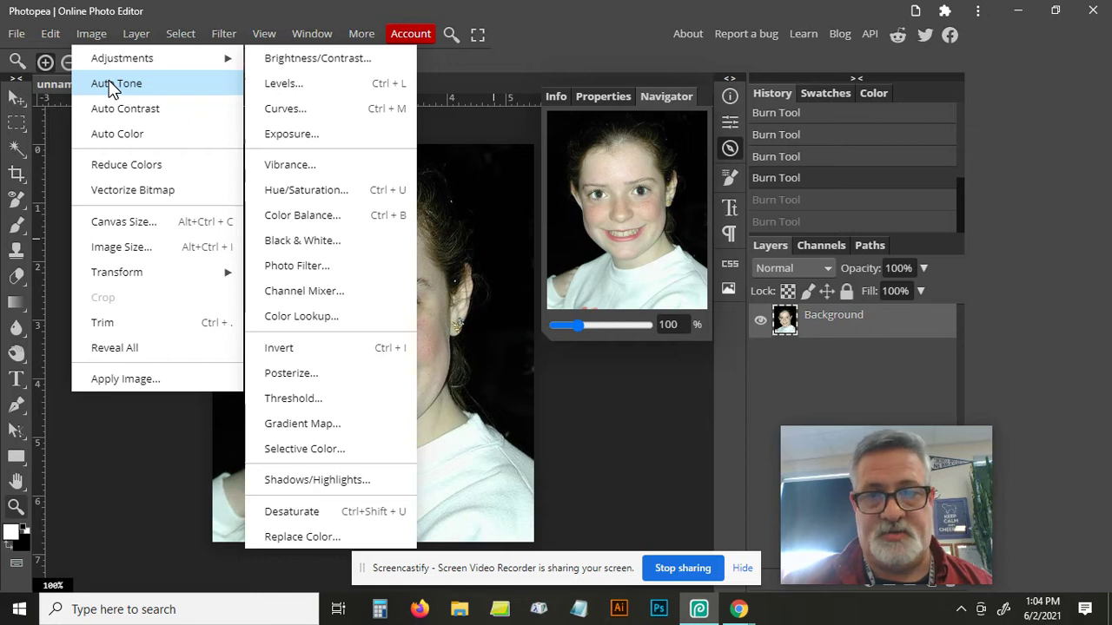
{"action": "left_click", "coordinate": [112, 83]}
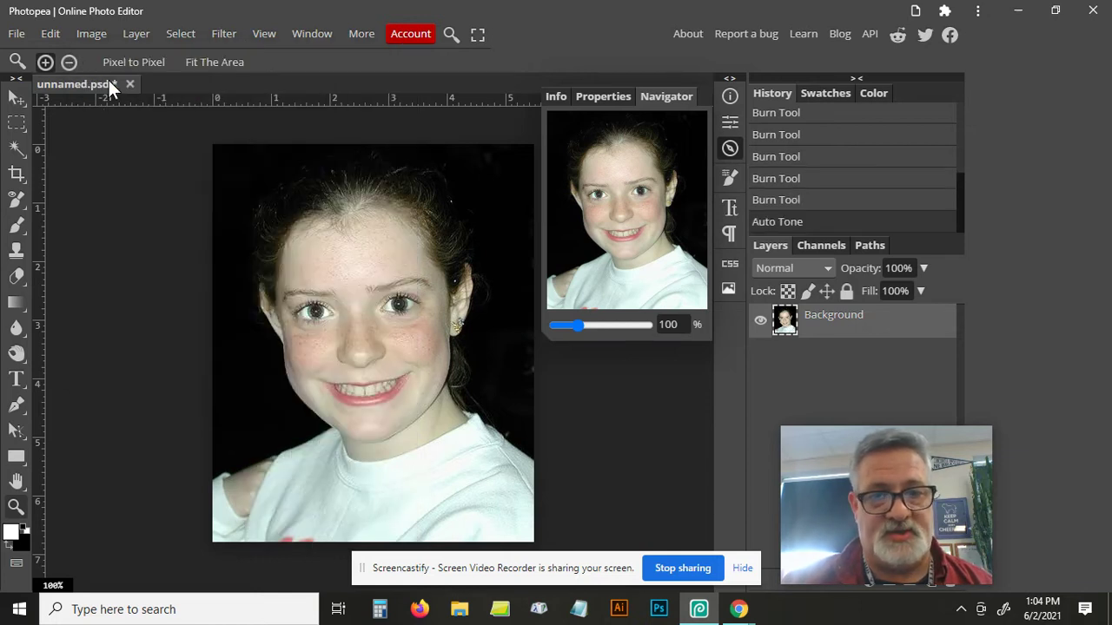
Apply Auto Color and Auto Contrast, briefly comparing with the burned version in History.
{"action": "left_click", "coordinate": [97, 34]}
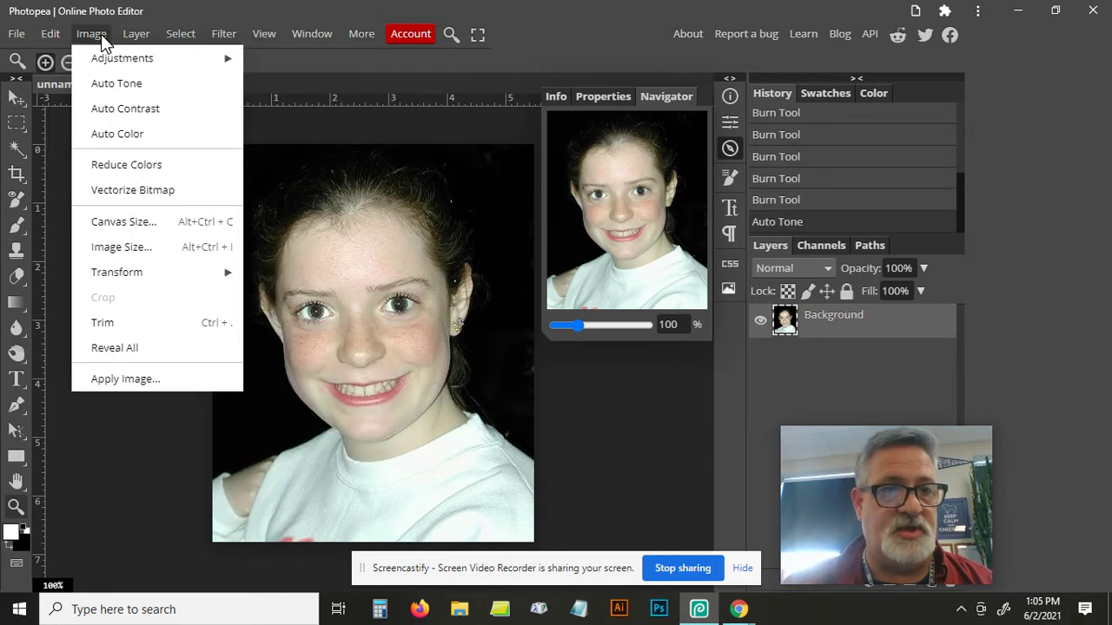
{"action": "left_click", "coordinate": [111, 129]}
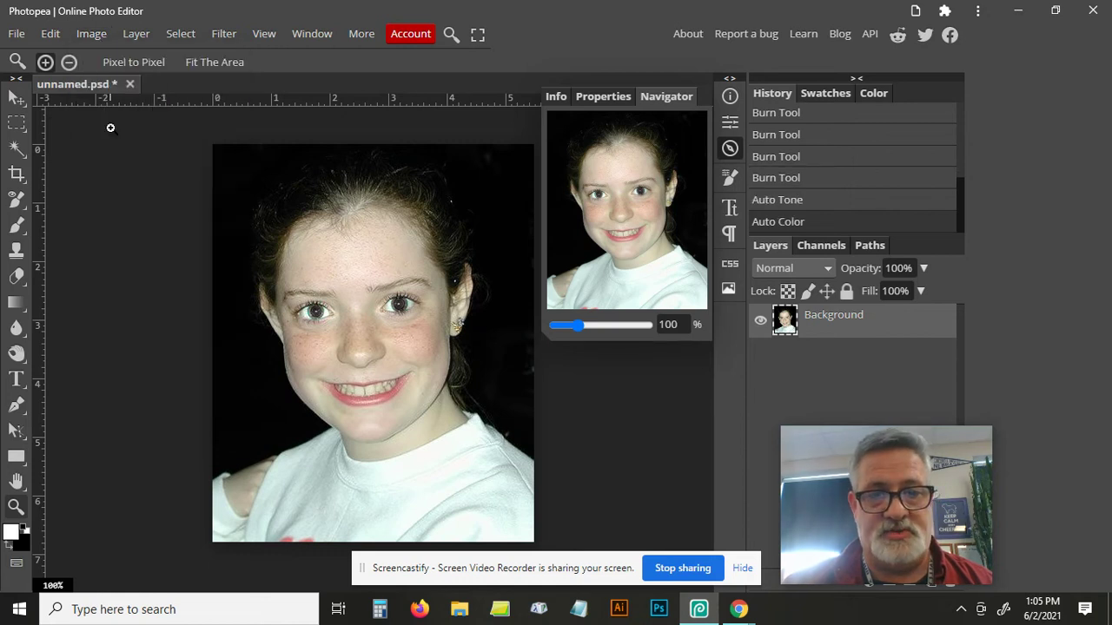
{"action": "left_click", "coordinate": [91, 37]}
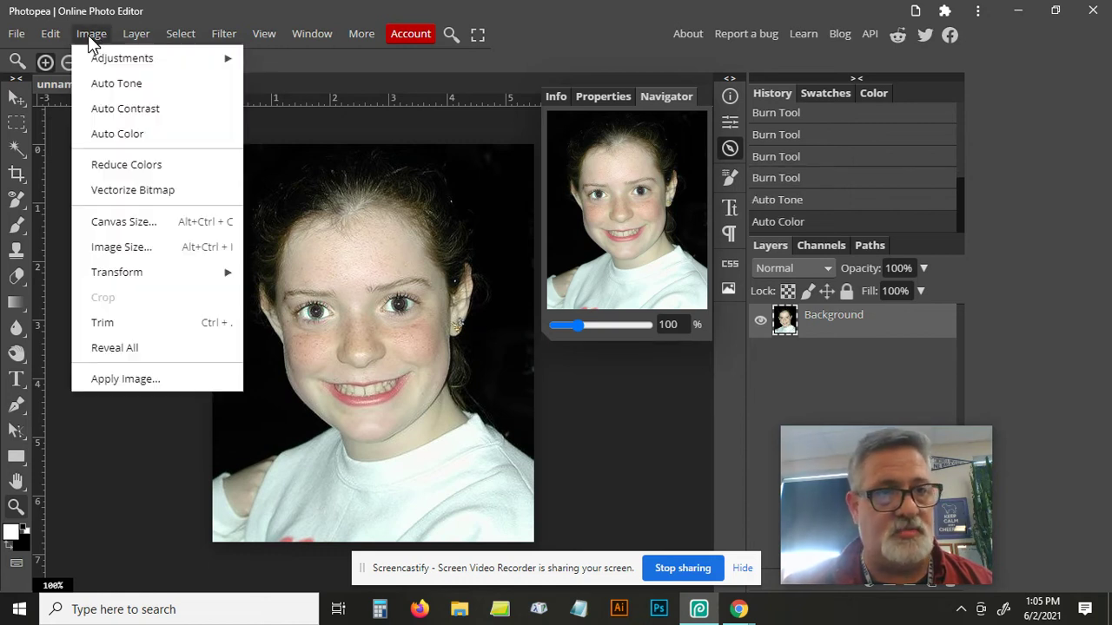
{"action": "left_click", "coordinate": [107, 110]}
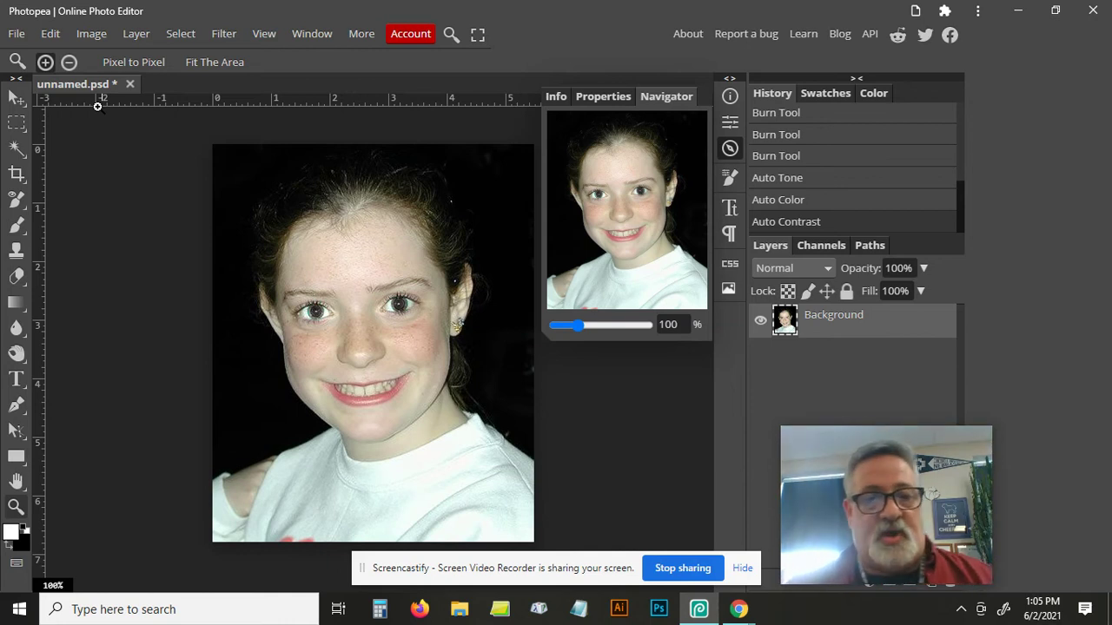
{"action": "left_click", "coordinate": [808, 158]}
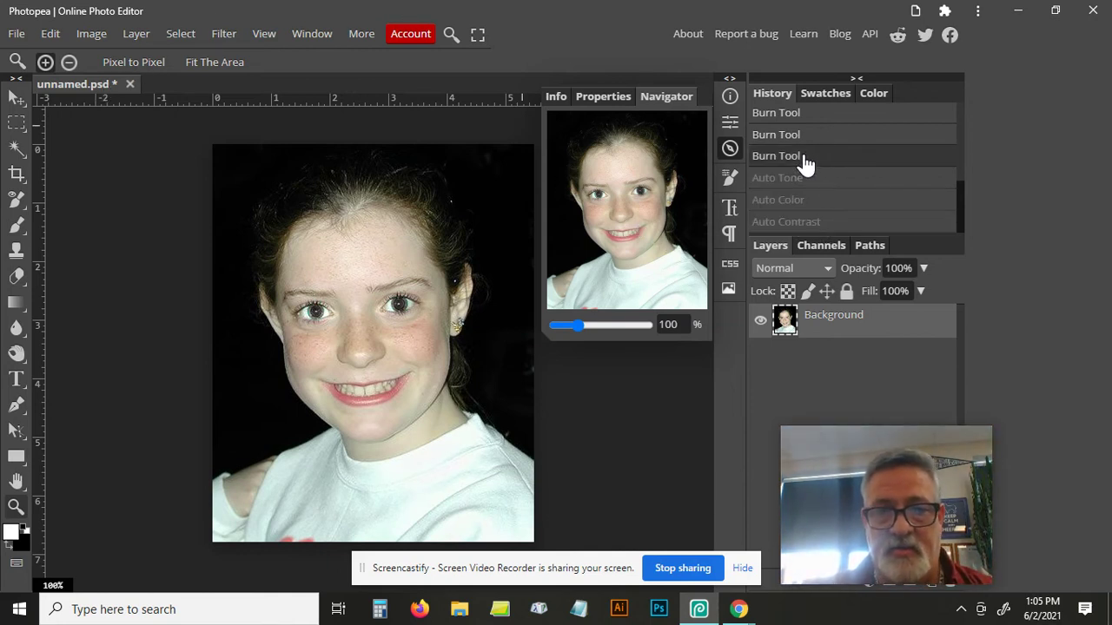
{"action": "left_click", "coordinate": [806, 224]}
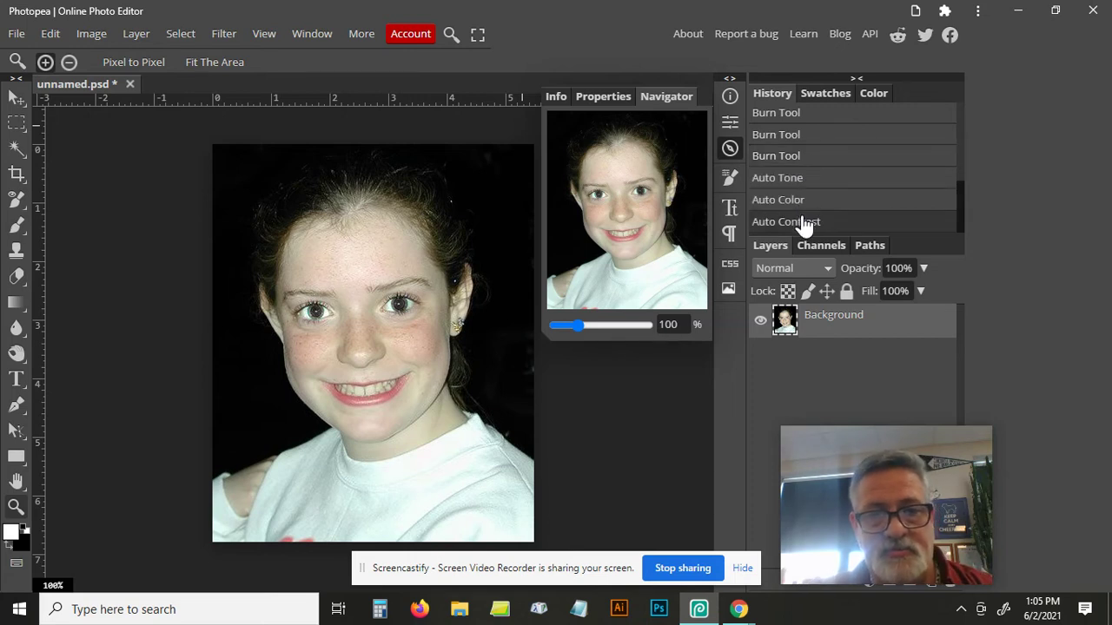
{"action": "left_click", "coordinate": [92, 33]}
{"action": "mouse_move", "coordinate": [113, 58]}
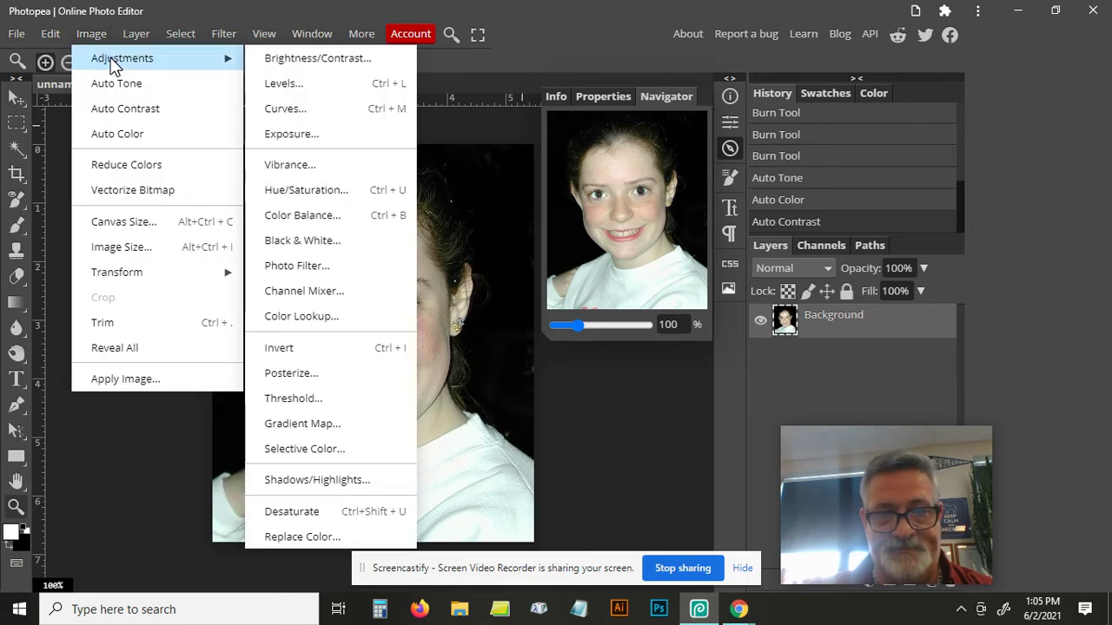
{"action": "left_click", "coordinate": [343, 59]}
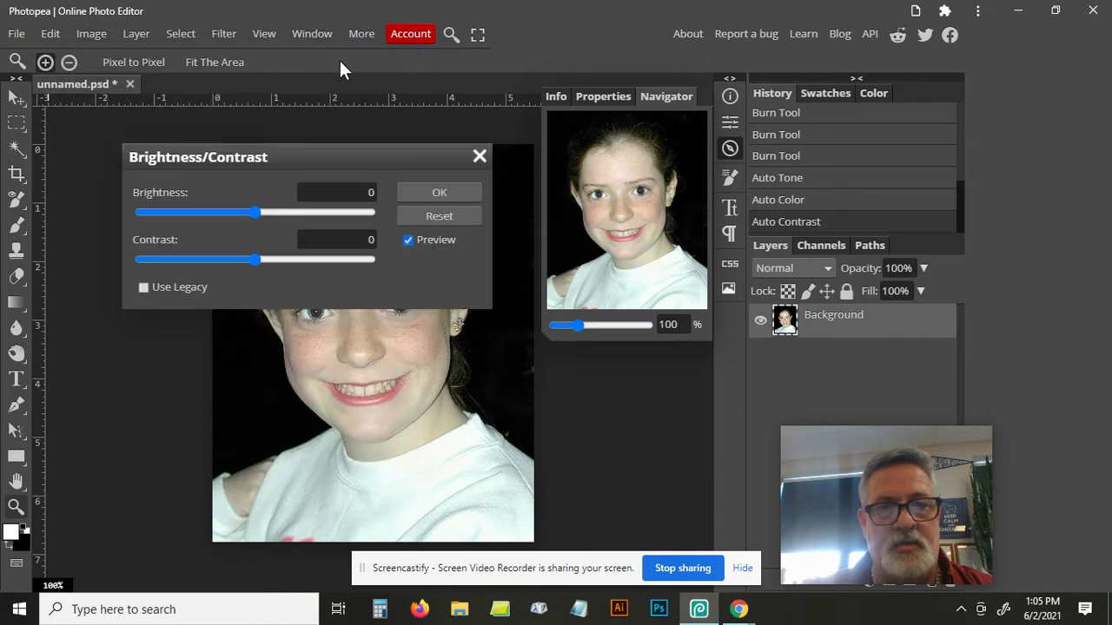
{"action": "left_click_drag", "start_coordinate": [356, 157], "coordinate": [318, 90]}
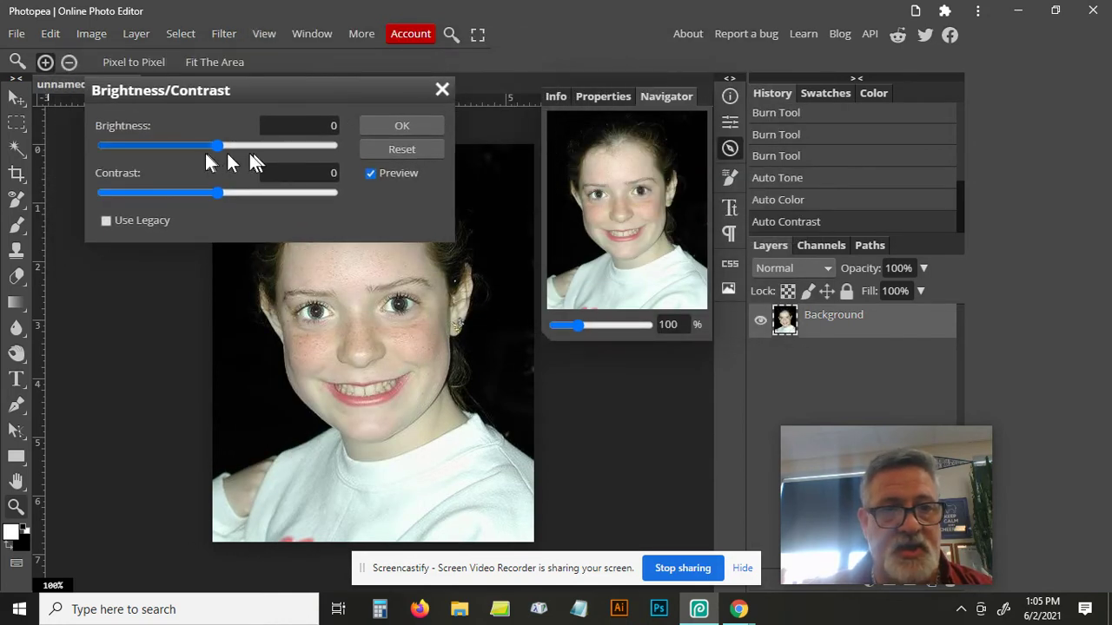
{"action": "left_click_drag", "start_coordinate": [219, 145], "coordinate": [180, 147]}
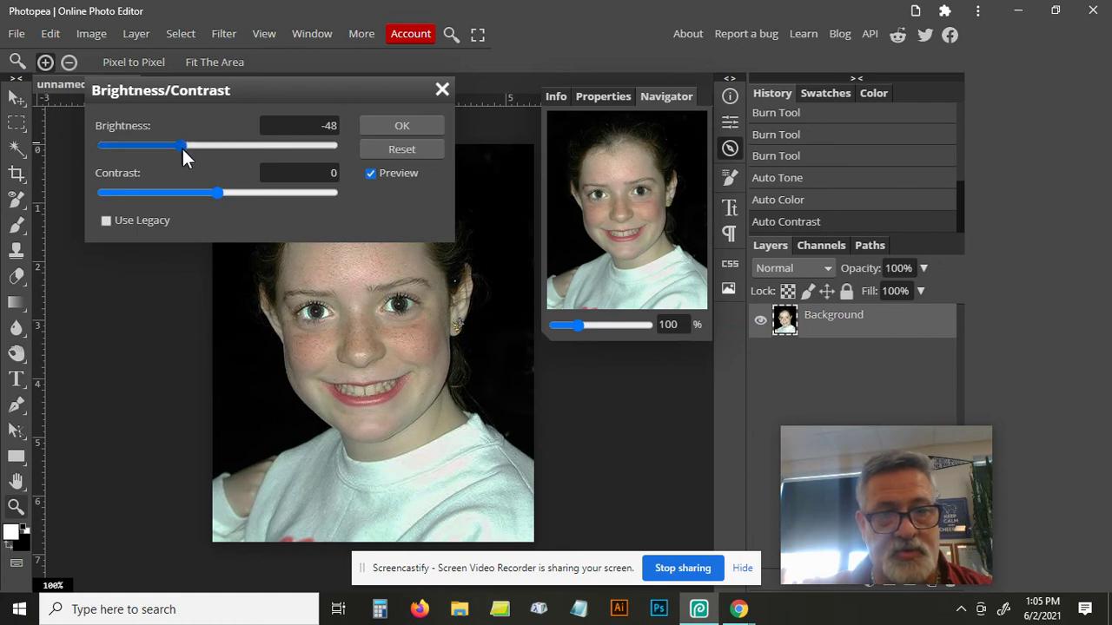
{"action": "left_click_drag", "start_coordinate": [214, 189], "coordinate": [338, 206]}
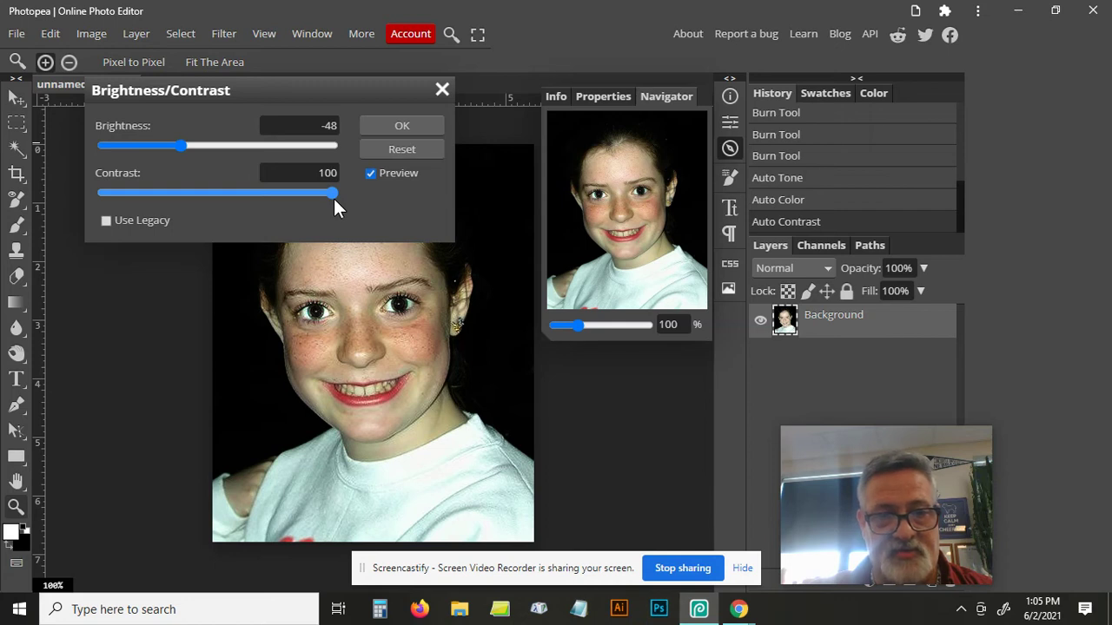
{"action": "left_click_drag", "start_coordinate": [332, 196], "coordinate": [238, 208]}
{"action": "left_click", "coordinate": [402, 150]}
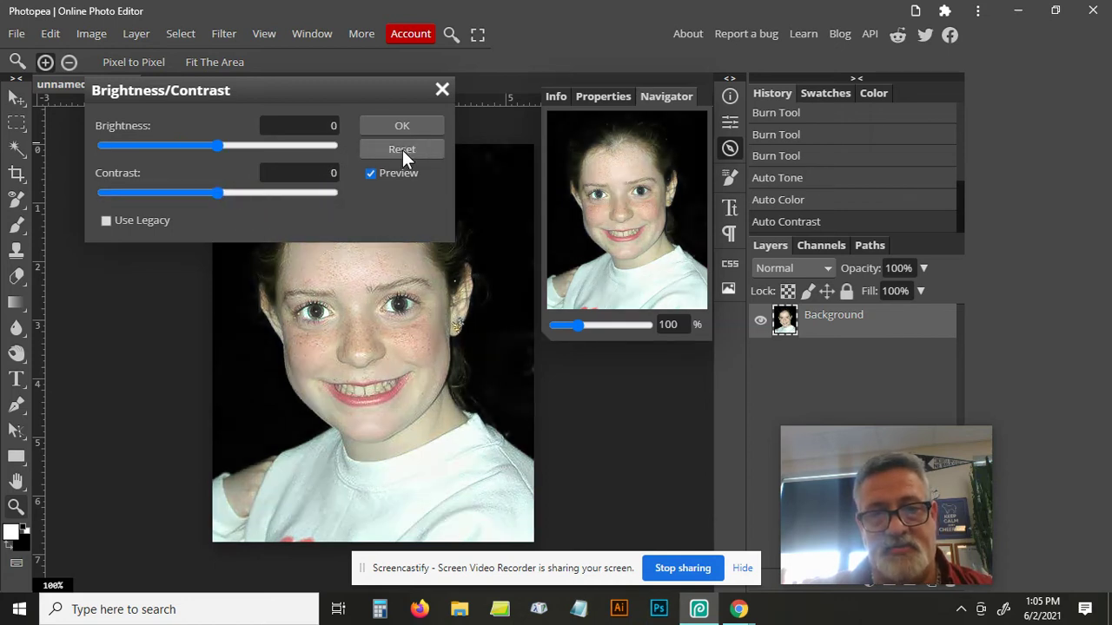
{"action": "left_click", "coordinate": [442, 89]}
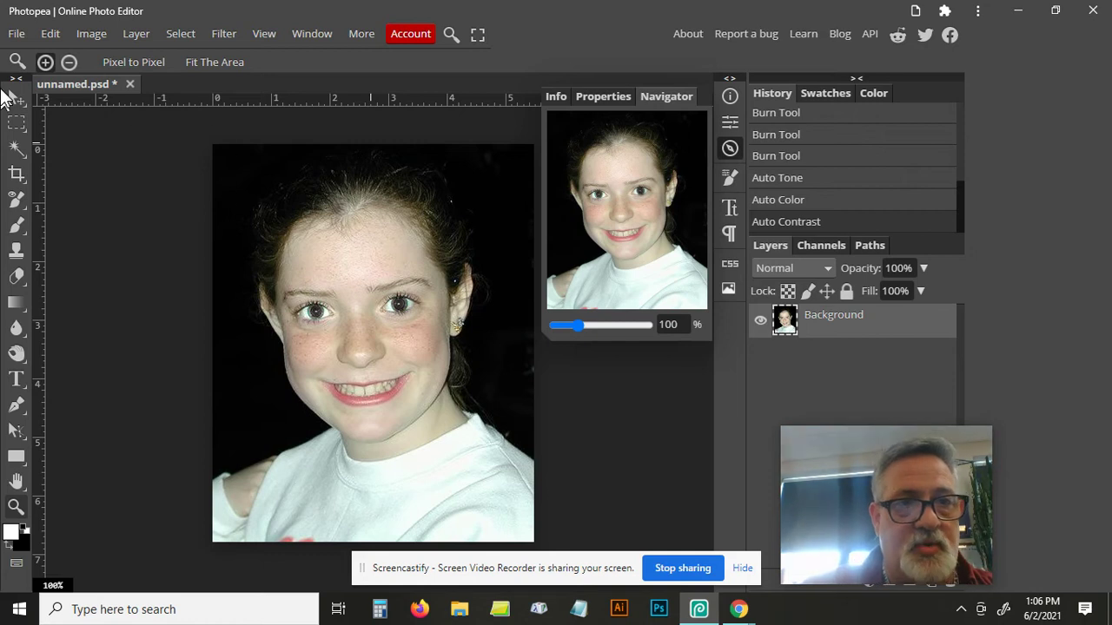
Open the Levels adjustment and move its dialog off the photo.
{"action": "left_click", "coordinate": [94, 35]}
{"action": "mouse_move", "coordinate": [112, 59]}
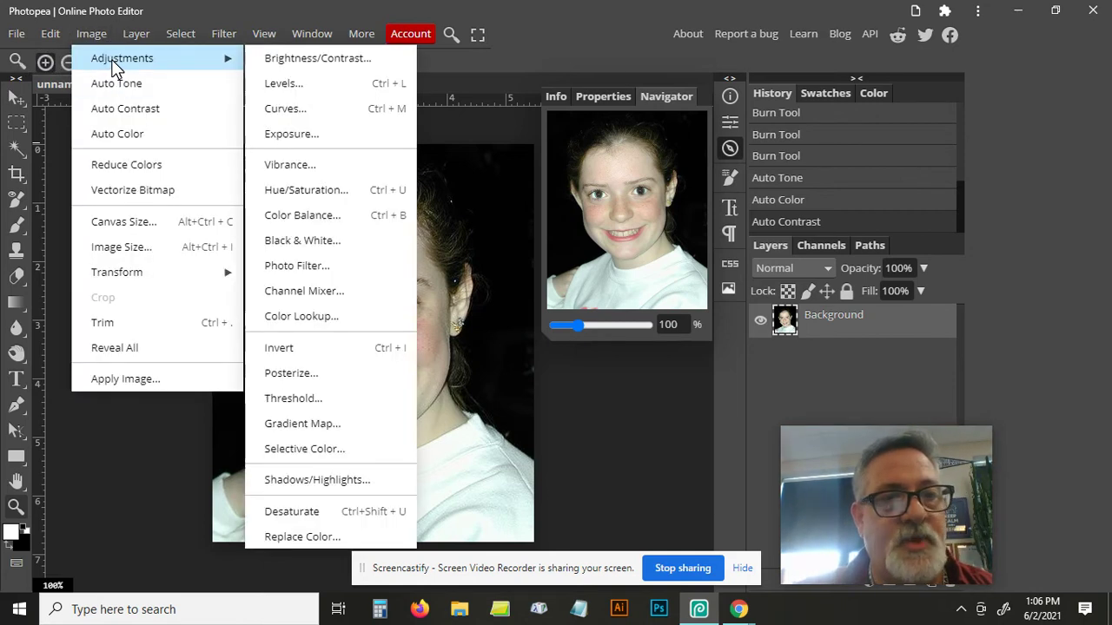
{"action": "left_click", "coordinate": [282, 84]}
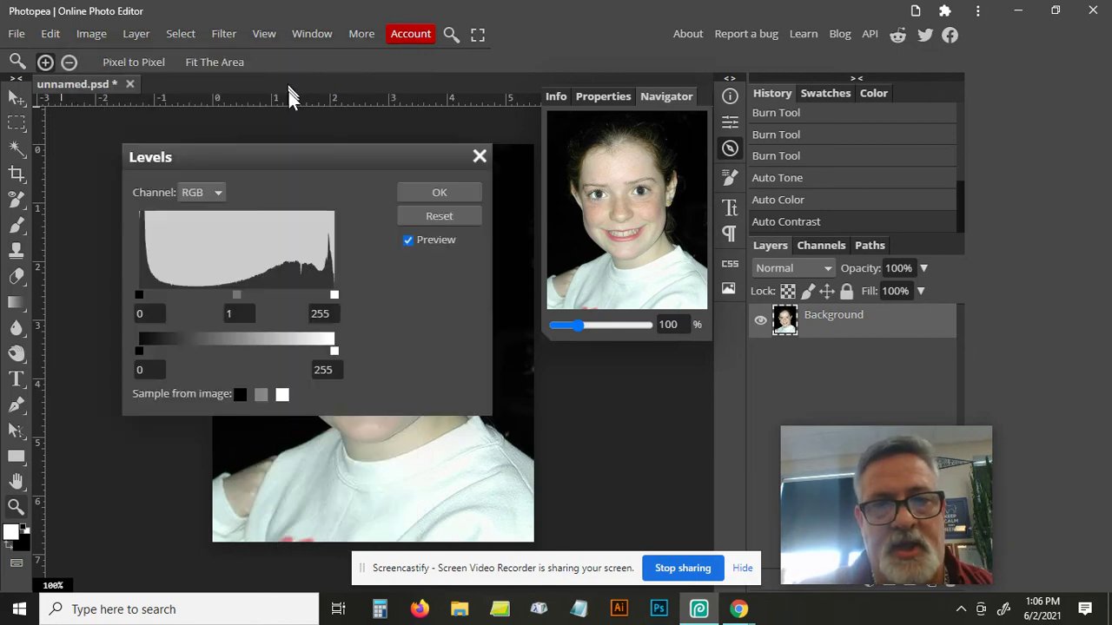
{"action": "left_click_drag", "start_coordinate": [317, 159], "coordinate": [660, 157]}
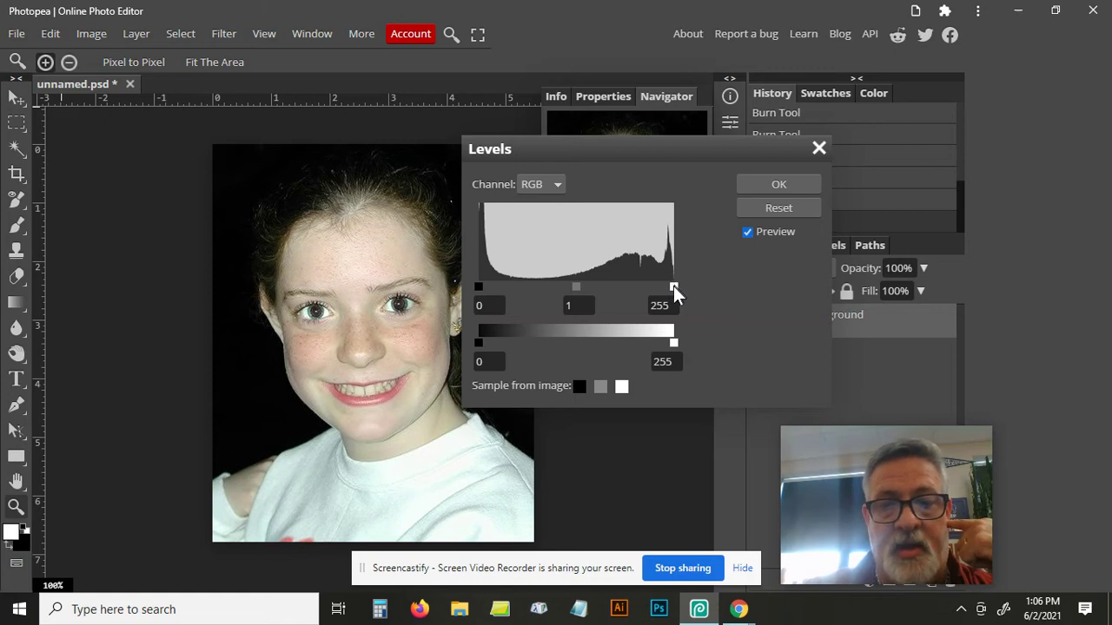
Trial the white, black and midtone sliders, then reset Levels to 0, 1 and 255.
{"action": "left_click_drag", "start_coordinate": [667, 286], "coordinate": [704, 291]}
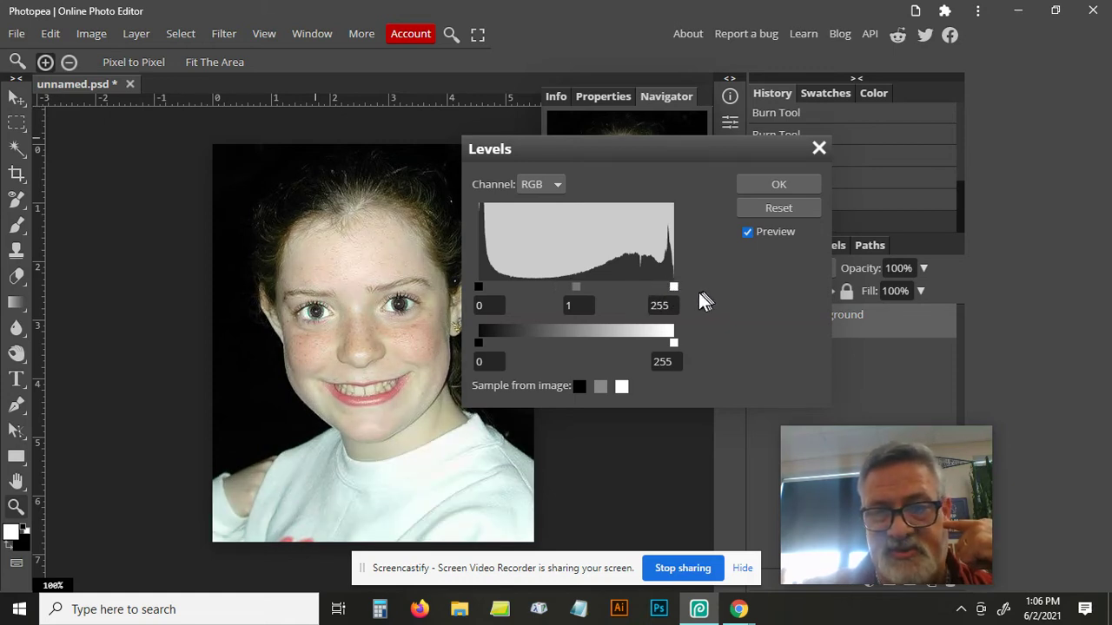
{"action": "mouse_move", "coordinate": [480, 288]}
{"action": "left_mouse_down"}
{"action": "mouse_move", "coordinate": [626, 292]}
{"action": "mouse_move", "coordinate": [478, 290]}
{"action": "left_mouse_up"}
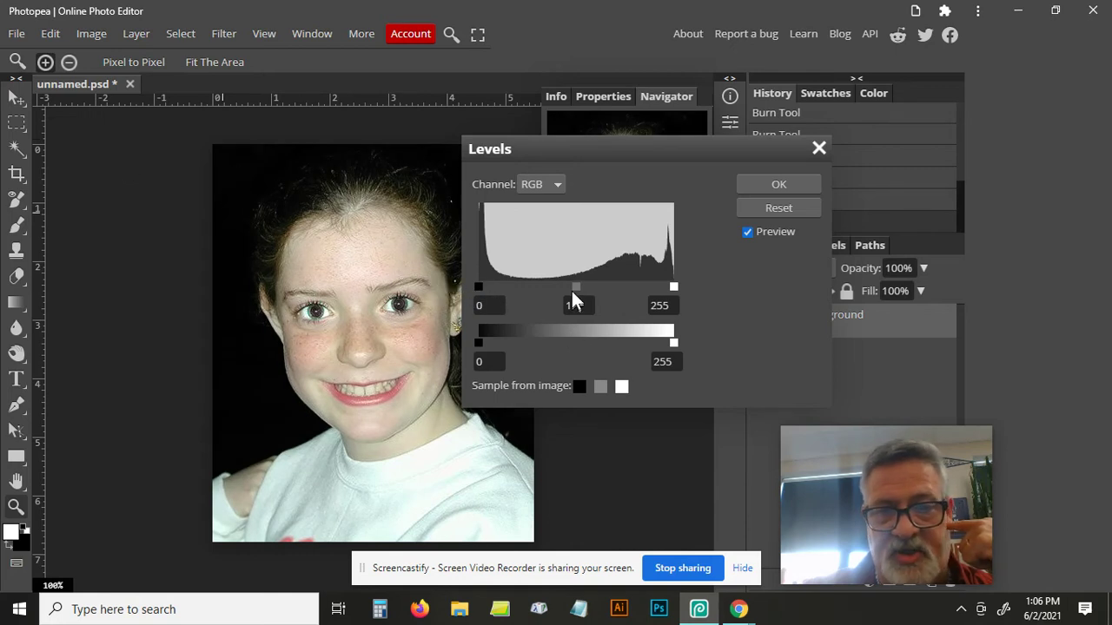
{"action": "left_click_drag", "start_coordinate": [576, 285], "coordinate": [607, 286]}
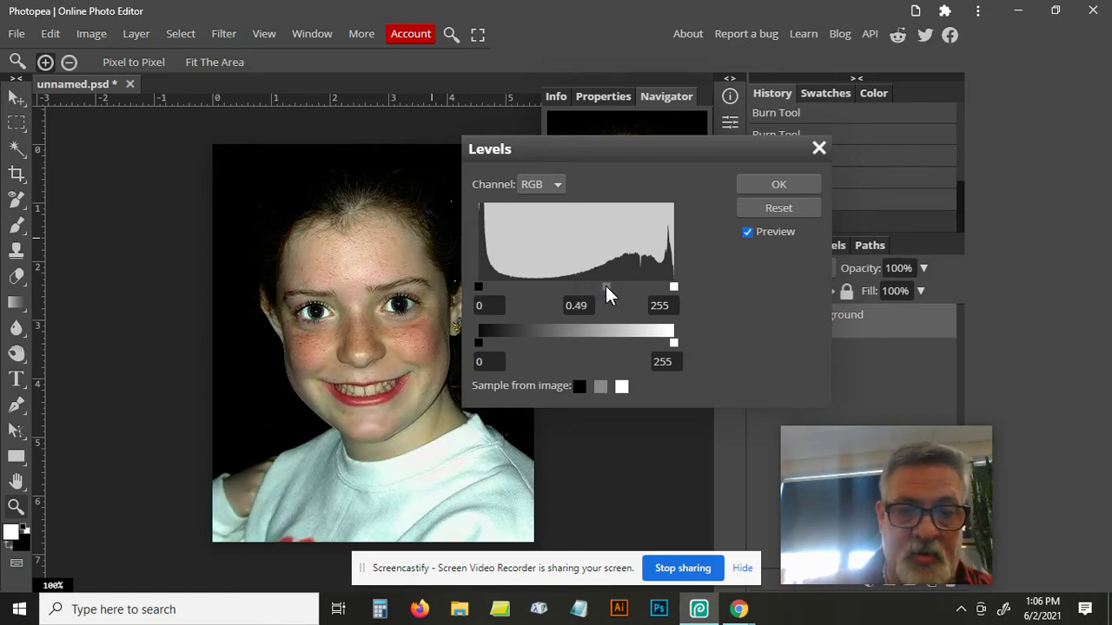
{"action": "left_click_drag", "start_coordinate": [605, 288], "coordinate": [603, 286]}
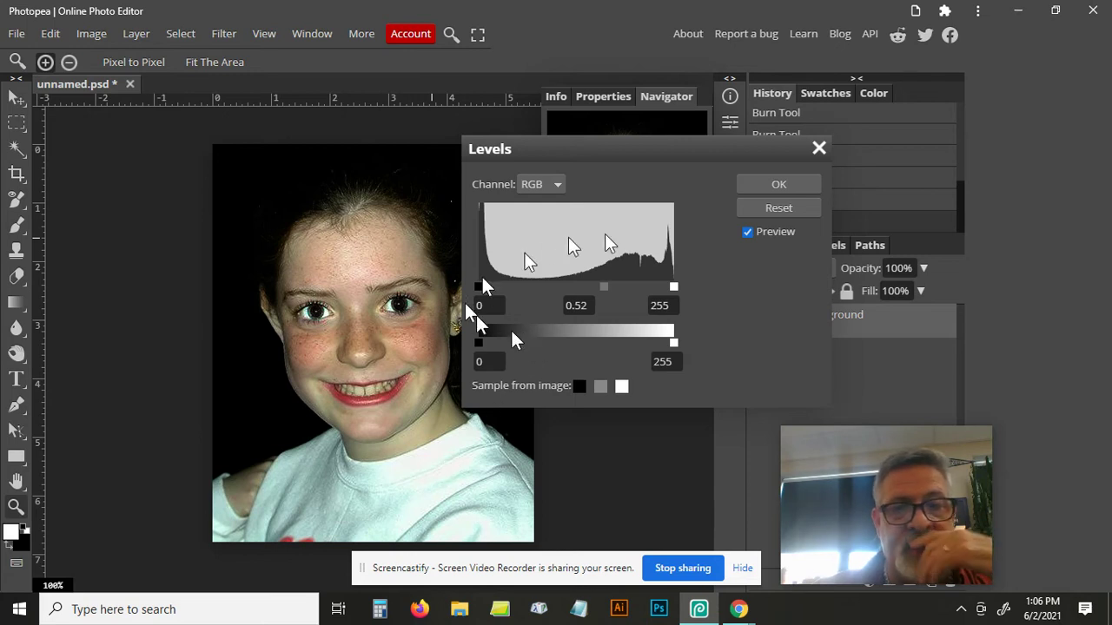
{"action": "left_click", "coordinate": [783, 208]}
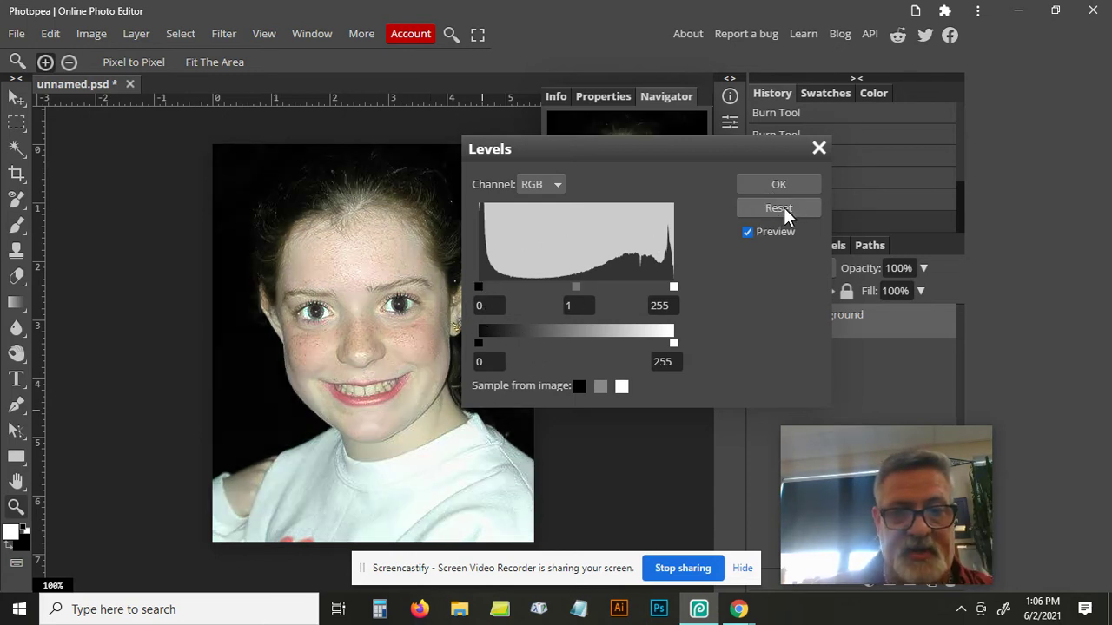
Dismiss the Levels dialog without applying any change.
{"action": "left_click", "coordinate": [820, 148]}
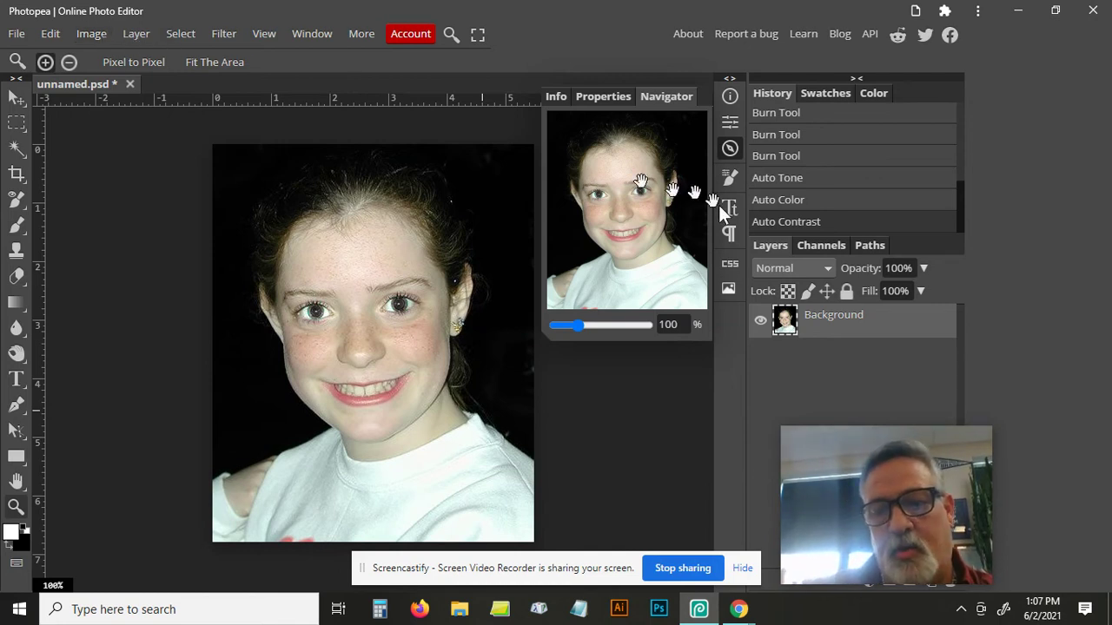
{"action": "left_click", "coordinate": [923, 452]}
{"action": "left_click_drag", "start_coordinate": [923, 448], "coordinate": [986, 184]}
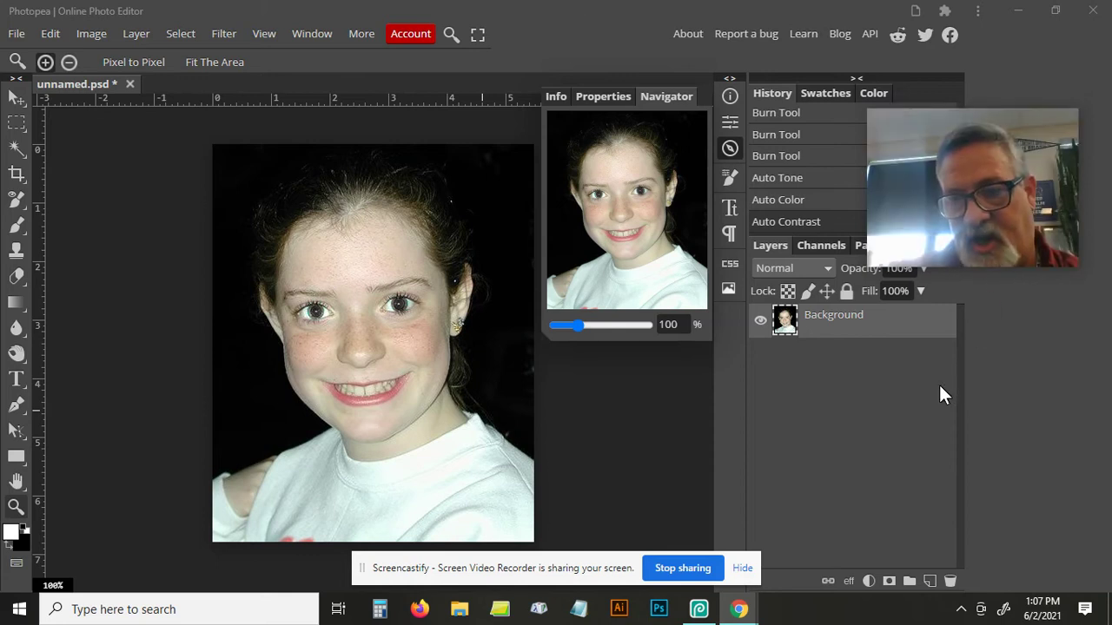
Duplicate the Background layer as Layer 1, toggling its visibility to compare.
{"action": "left_click", "coordinate": [815, 323]}
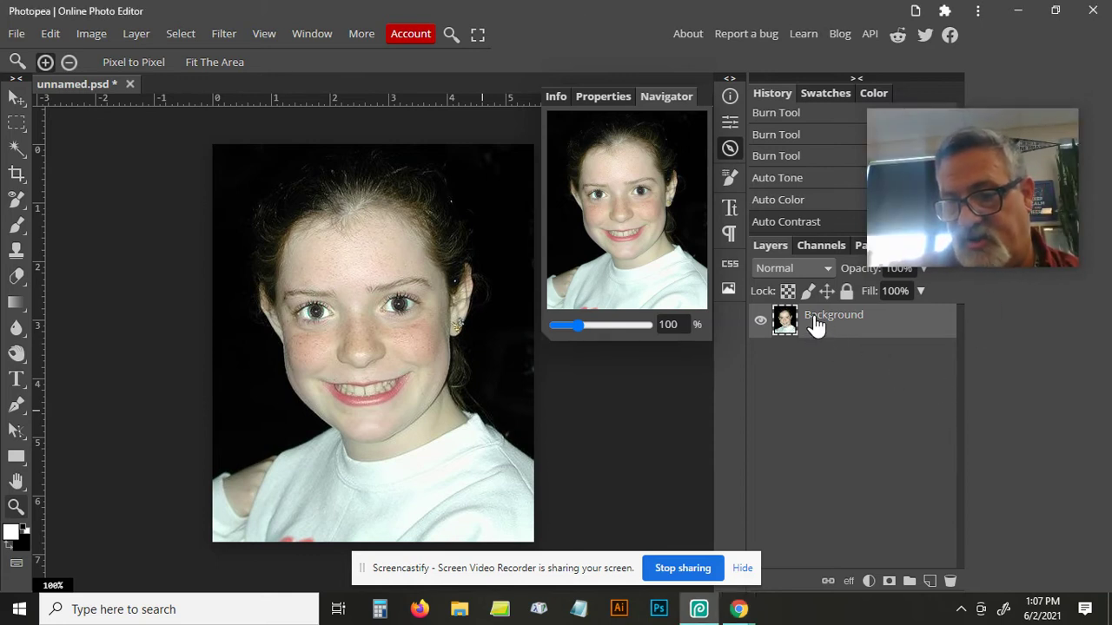
{"action": "left_click_drag", "start_coordinate": [816, 322], "coordinate": [929, 583]}
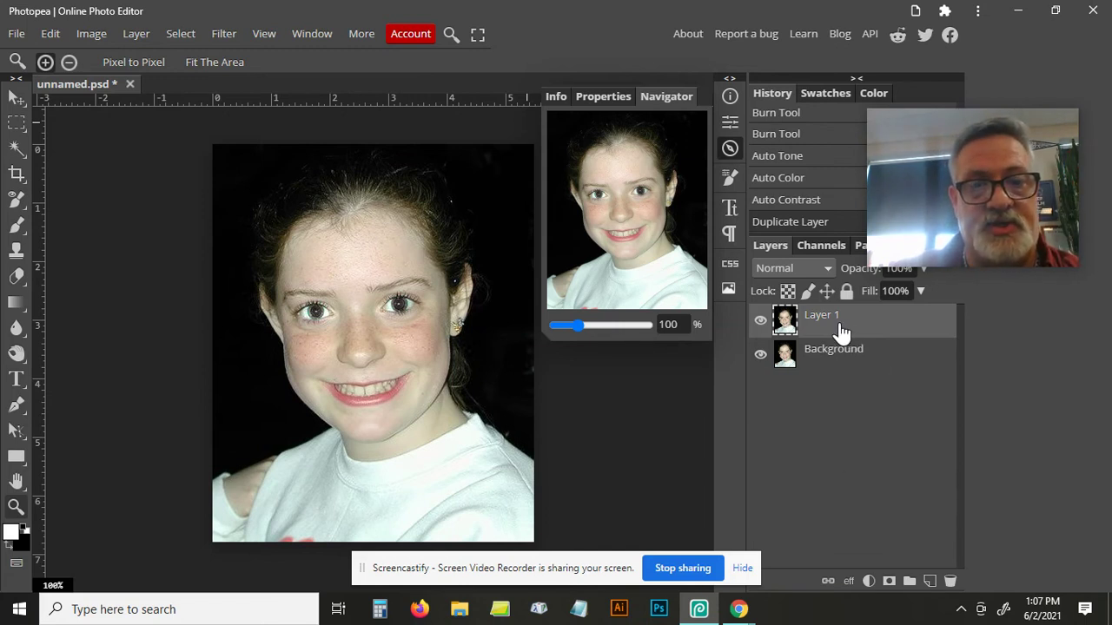
{"action": "left_click", "coordinate": [760, 321]}
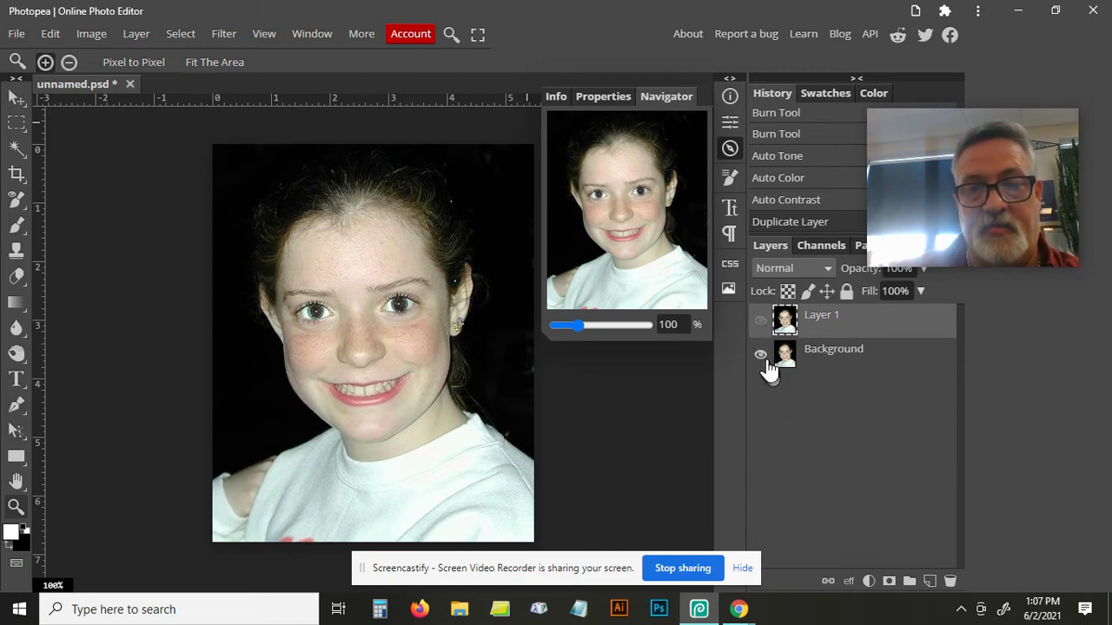
{"action": "left_click", "coordinate": [760, 321]}
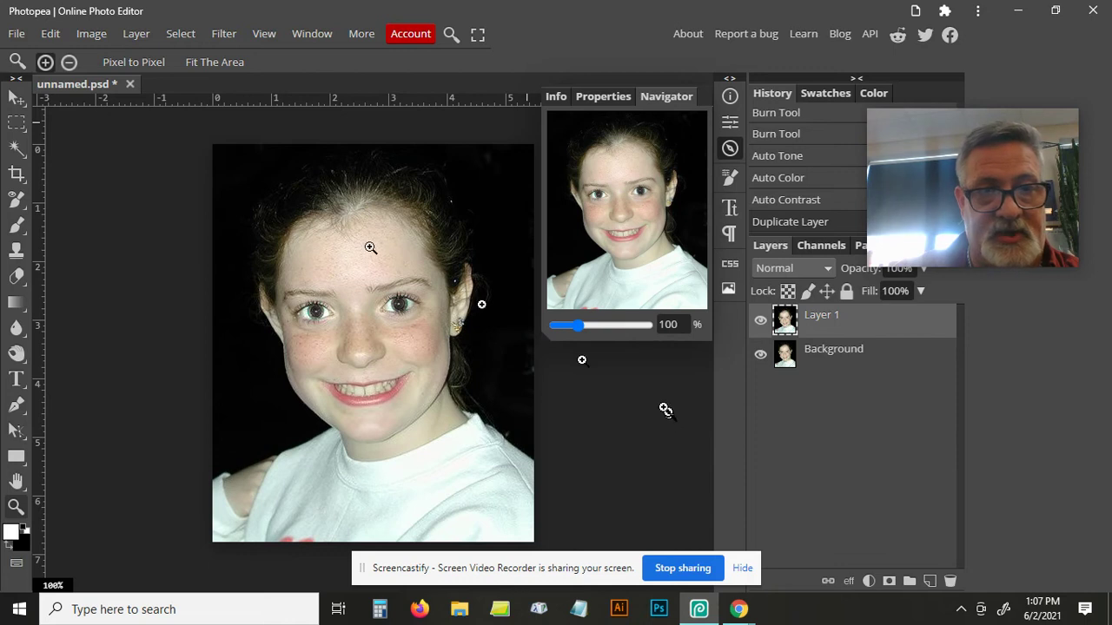
Open the Curves adjustment and move its dialog off the photo.
{"action": "left_click", "coordinate": [87, 31]}
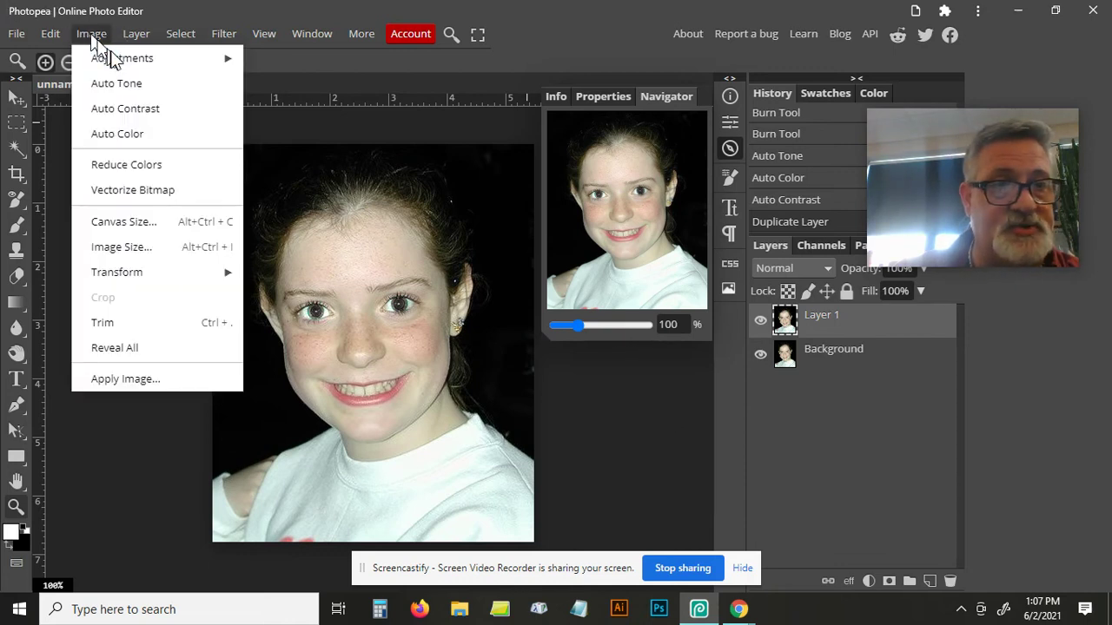
{"action": "mouse_move", "coordinate": [121, 56]}
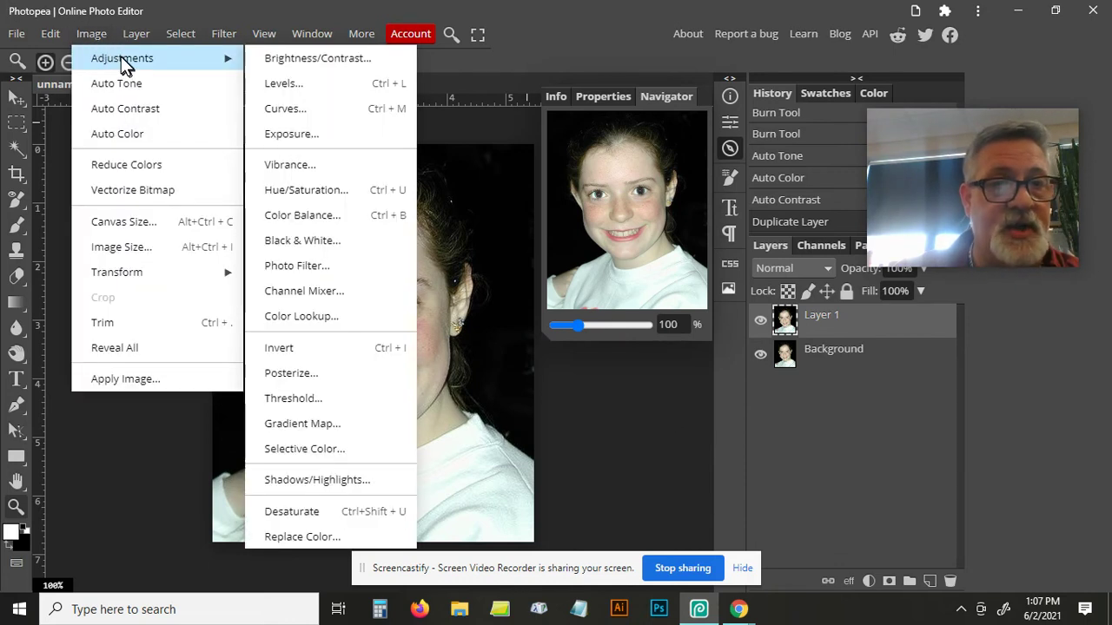
{"action": "left_click", "coordinate": [321, 109]}
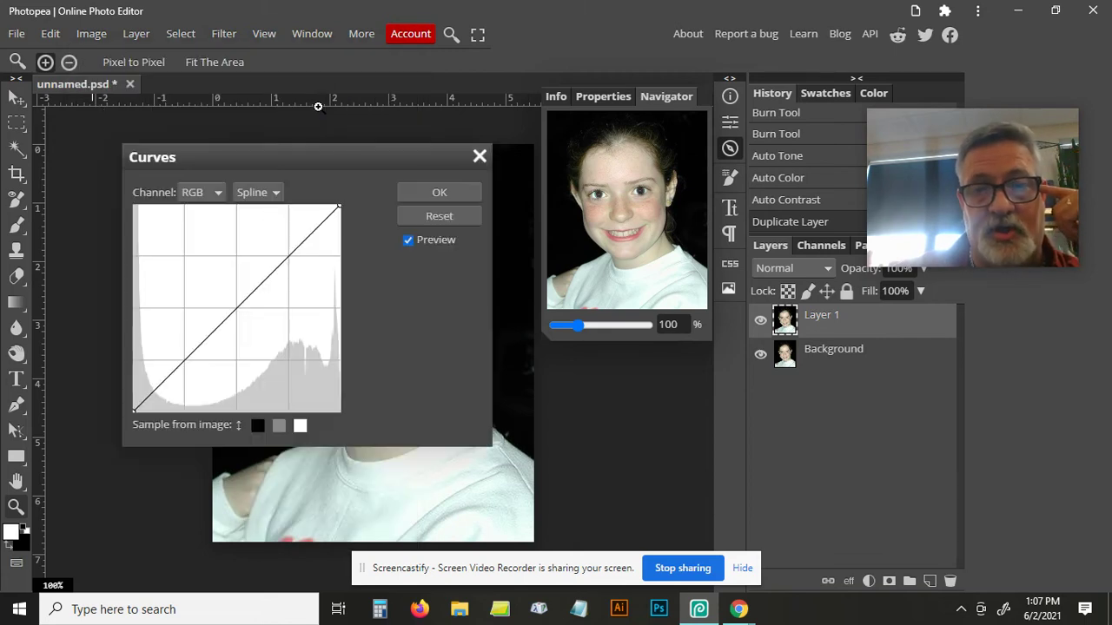
{"action": "left_click_drag", "start_coordinate": [278, 165], "coordinate": [689, 249]}
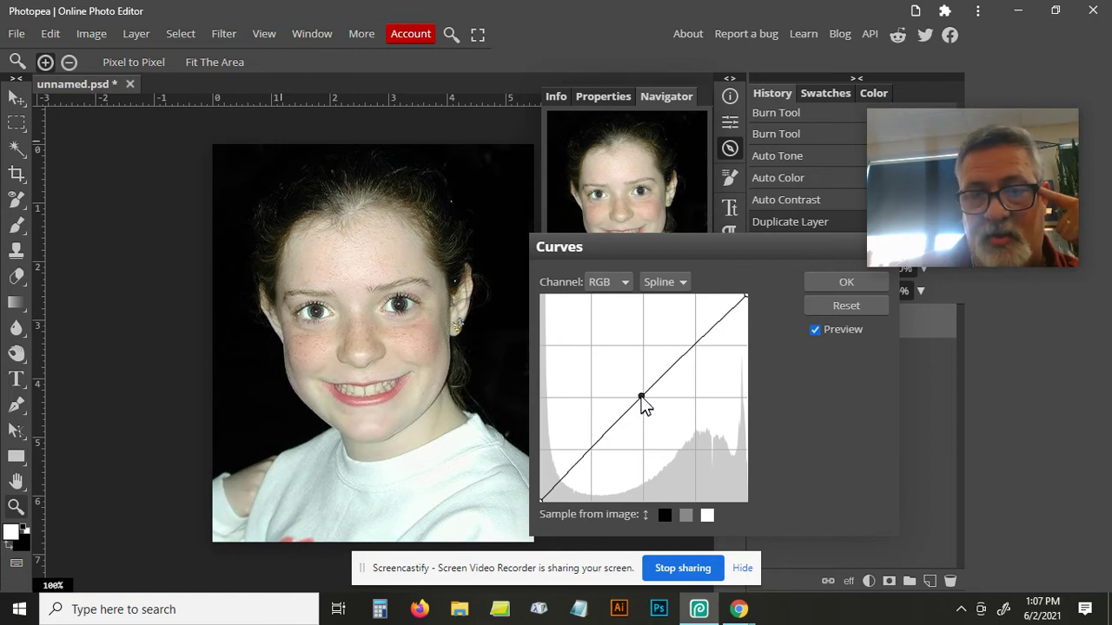
Trial midtone, black-point and white-point curve bends, then reset to a straight line.
{"action": "left_click_drag", "start_coordinate": [643, 402], "coordinate": [676, 432]}
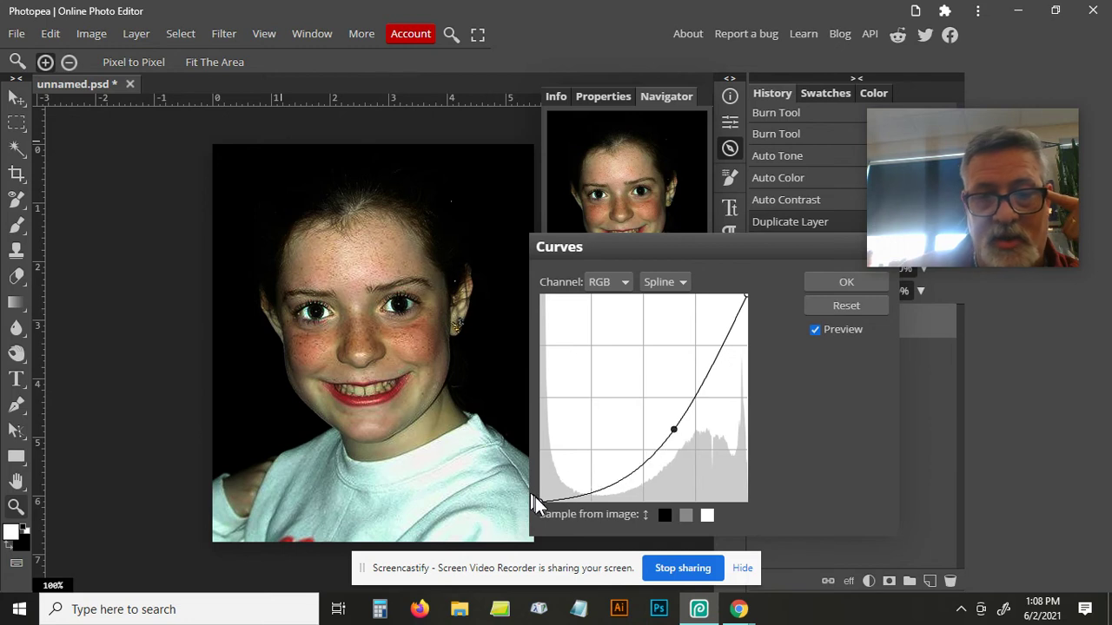
{"action": "mouse_move", "coordinate": [540, 501]}
{"action": "left_mouse_down"}
{"action": "mouse_move", "coordinate": [556, 502]}
{"action": "mouse_move", "coordinate": [541, 508]}
{"action": "mouse_move", "coordinate": [540, 448]}
{"action": "mouse_move", "coordinate": [541, 511]}
{"action": "left_mouse_up"}
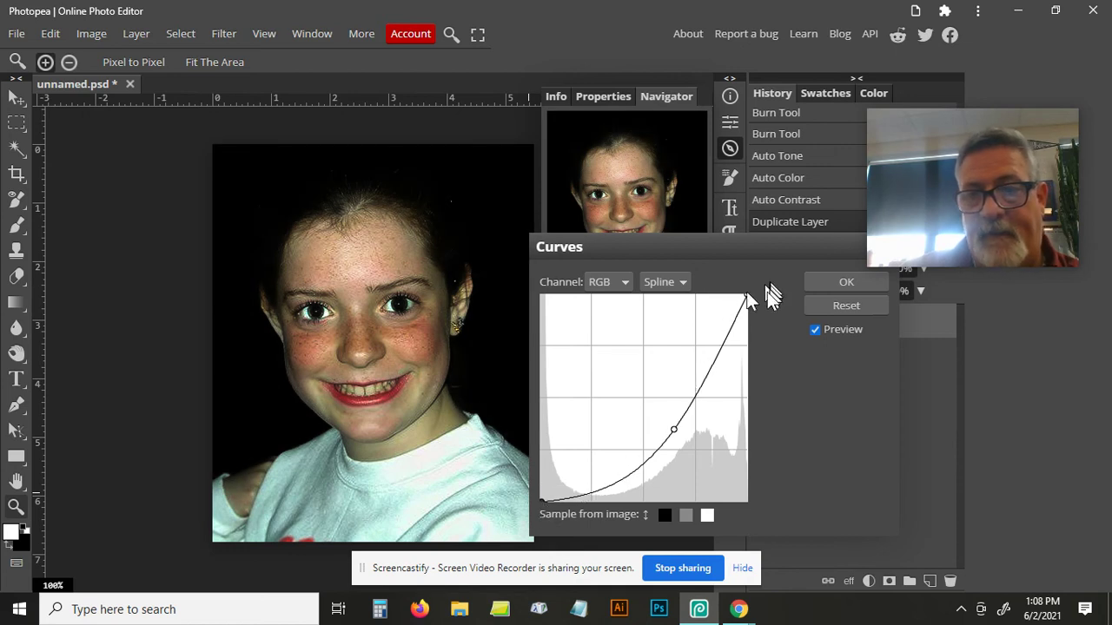
{"action": "left_click_drag", "start_coordinate": [745, 295], "coordinate": [756, 366]}
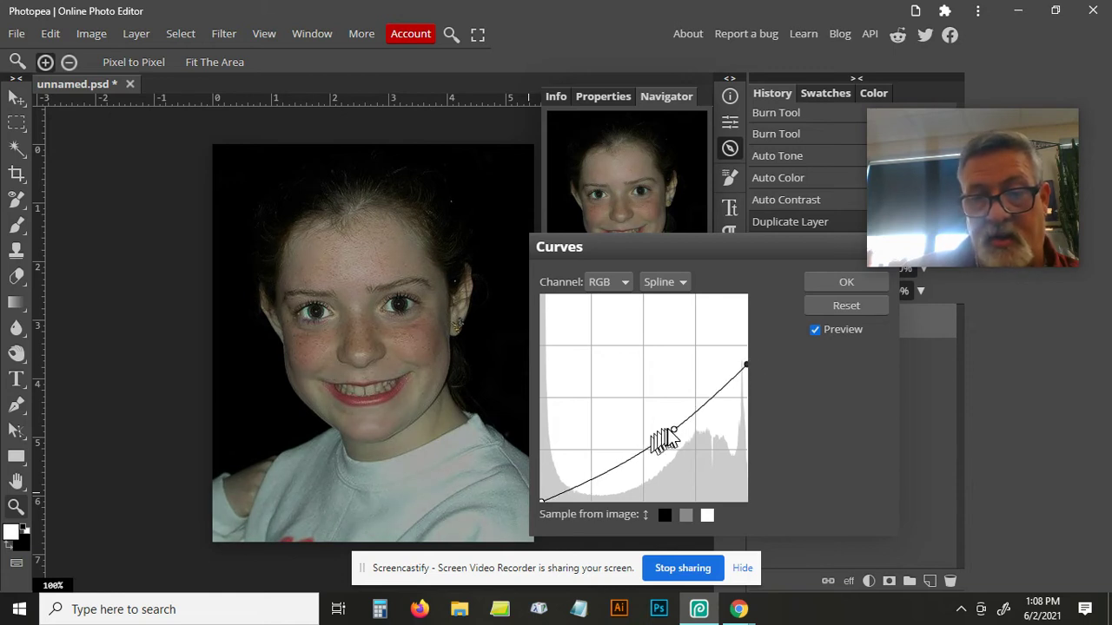
{"action": "mouse_move", "coordinate": [674, 431]}
{"action": "left_mouse_down"}
{"action": "mouse_move", "coordinate": [650, 402]}
{"action": "mouse_move", "coordinate": [667, 432]}
{"action": "mouse_move", "coordinate": [675, 428]}
{"action": "left_mouse_up"}
{"action": "left_click", "coordinate": [861, 299]}
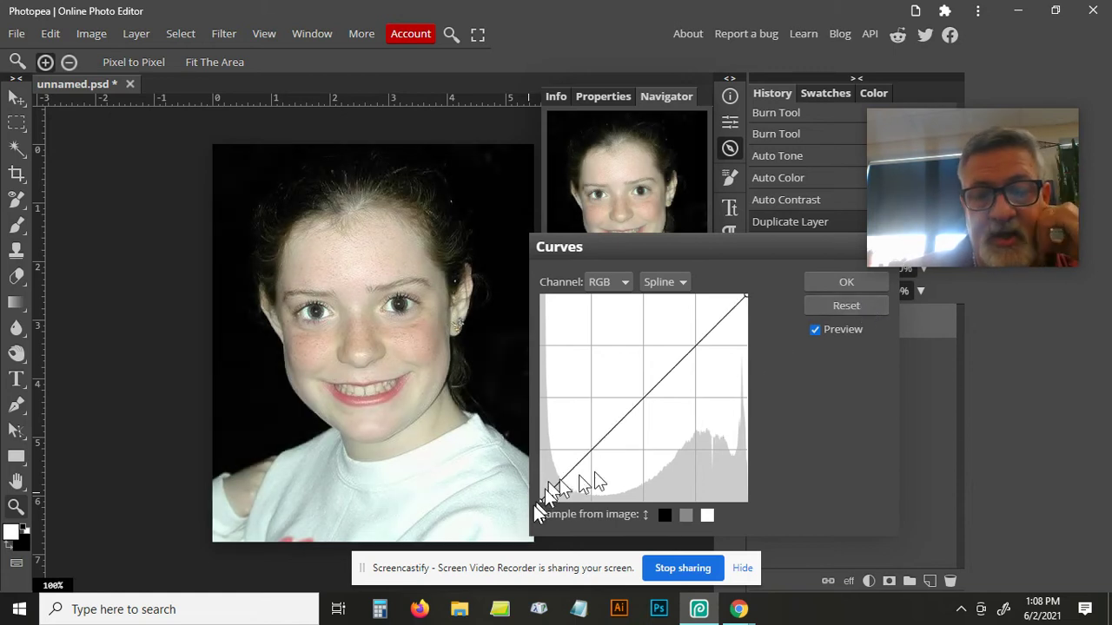
Experiment with raising the black point and inverting the curve into a negative.
{"action": "left_click_drag", "start_coordinate": [540, 498], "coordinate": [541, 283]}
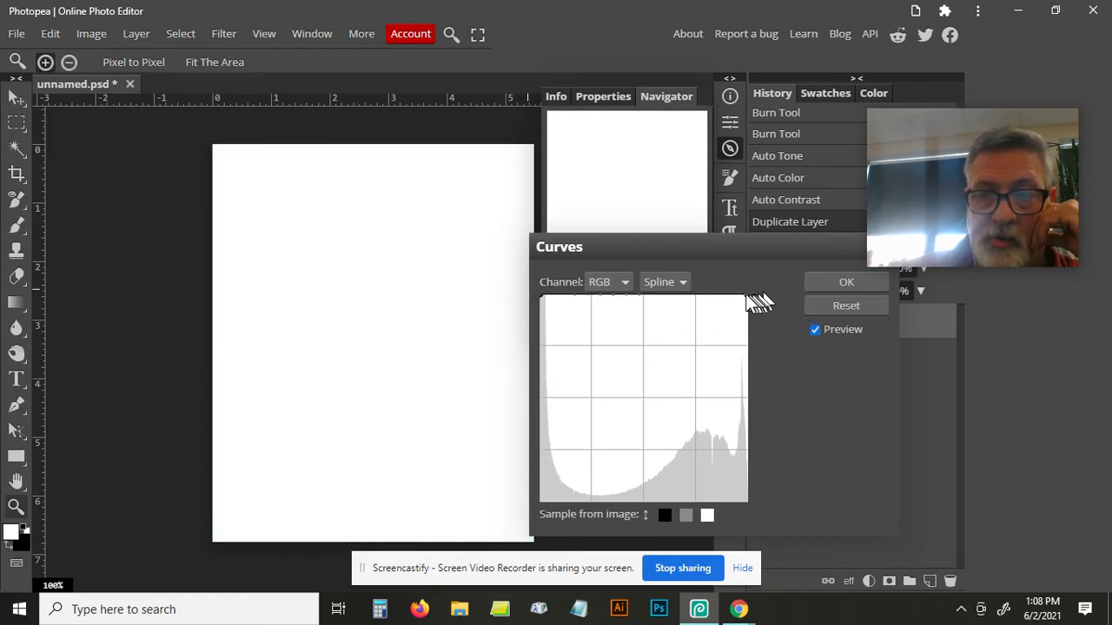
{"action": "left_click_drag", "start_coordinate": [748, 295], "coordinate": [755, 551]}
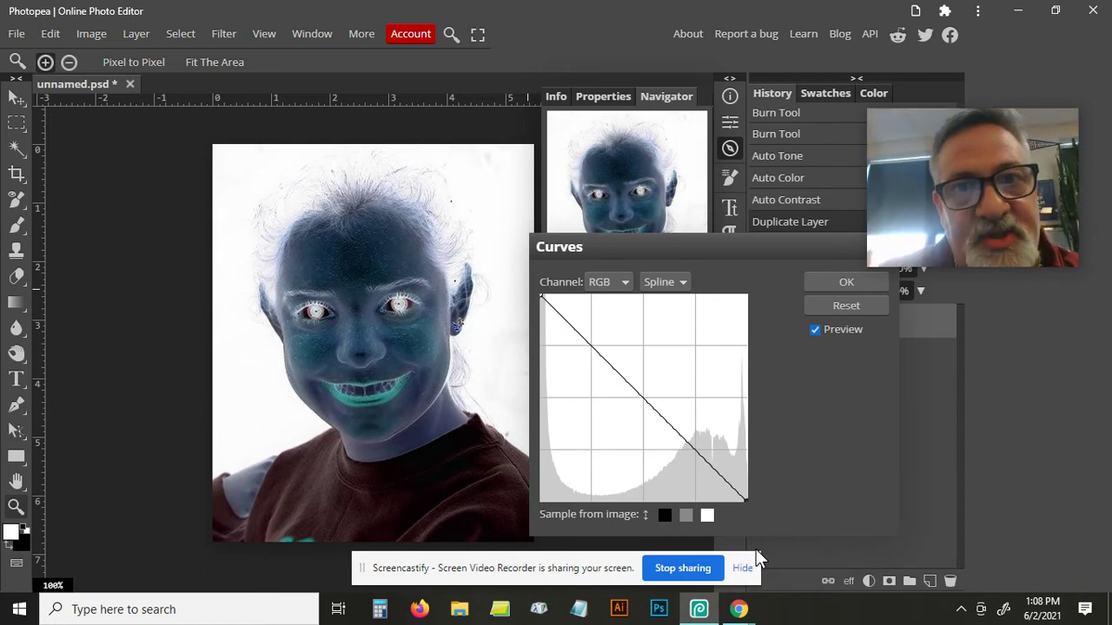
{"action": "left_click_drag", "start_coordinate": [666, 427], "coordinate": [654, 443]}
{"action": "mouse_move", "coordinate": [622, 408]}
{"action": "left_mouse_down"}
{"action": "mouse_move", "coordinate": [633, 368]}
{"action": "mouse_move", "coordinate": [631, 382]}
{"action": "mouse_move", "coordinate": [607, 393]}
{"action": "left_mouse_up"}
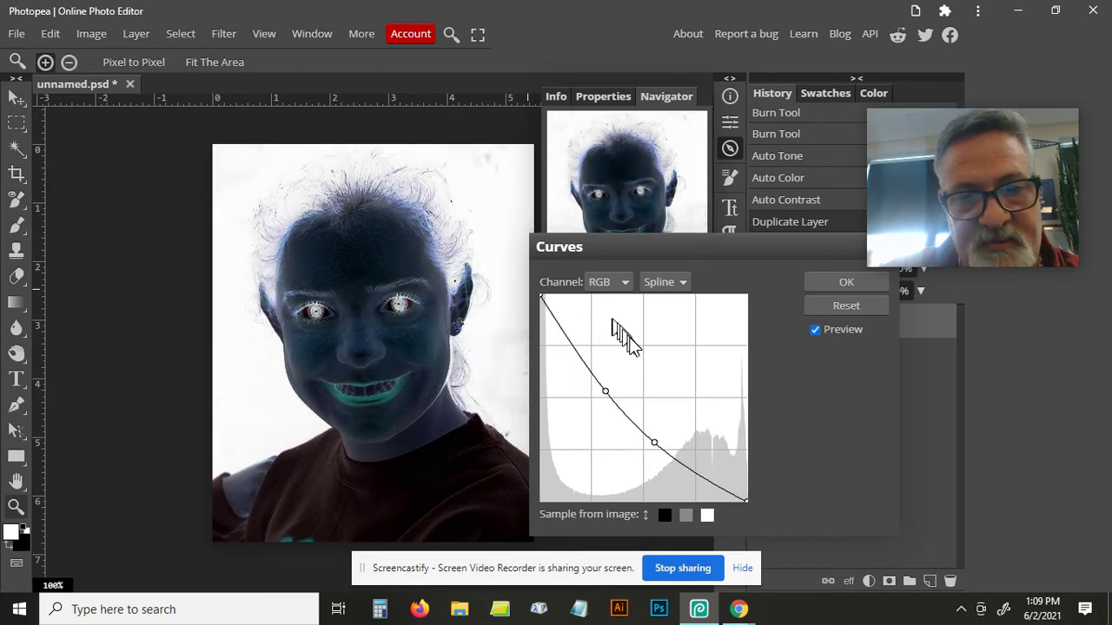
{"action": "left_click_drag", "start_coordinate": [584, 361], "coordinate": [599, 337]}
{"action": "key", "text": "Delete"}
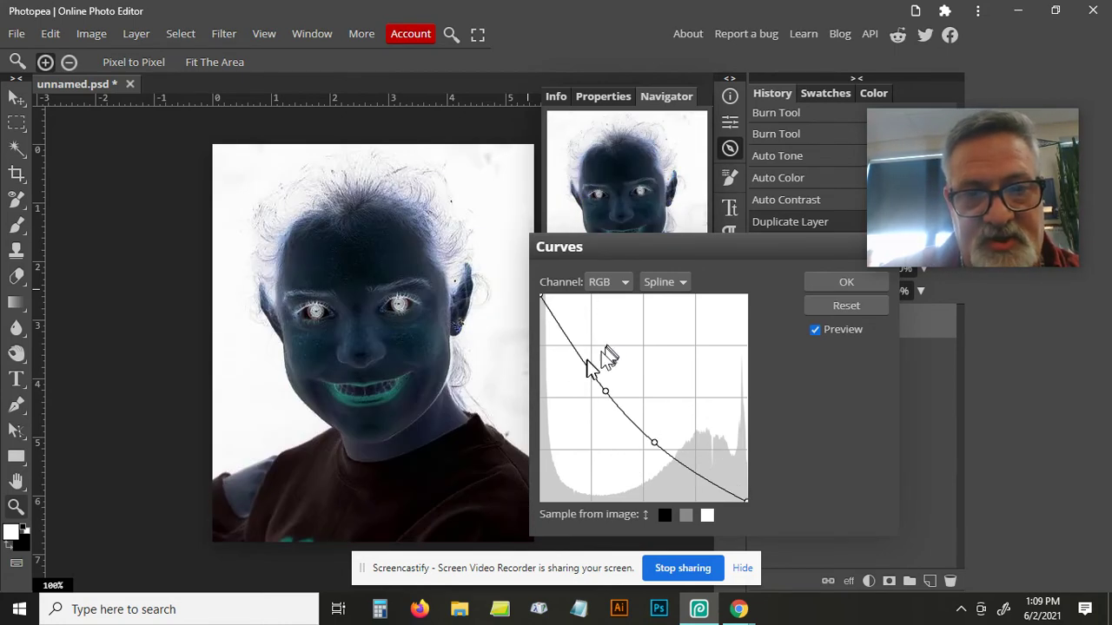
{"action": "left_click_drag", "start_coordinate": [598, 374], "coordinate": [581, 335]}
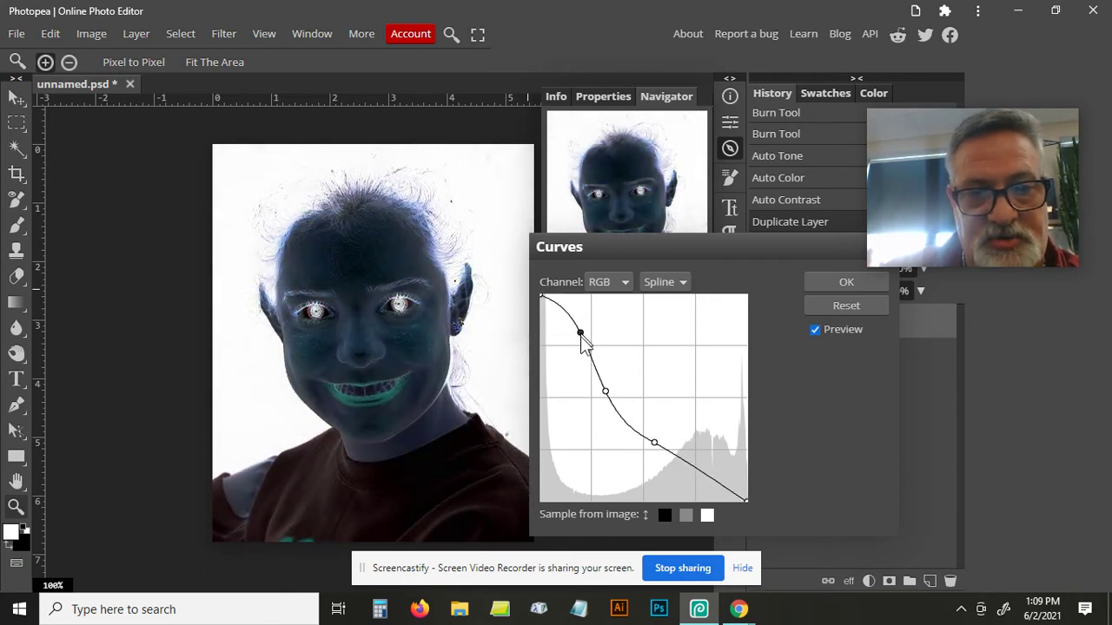
Reset the curve, pull a midtone point down to deepen midtones, and apply Curves.
{"action": "left_click", "coordinate": [842, 307]}
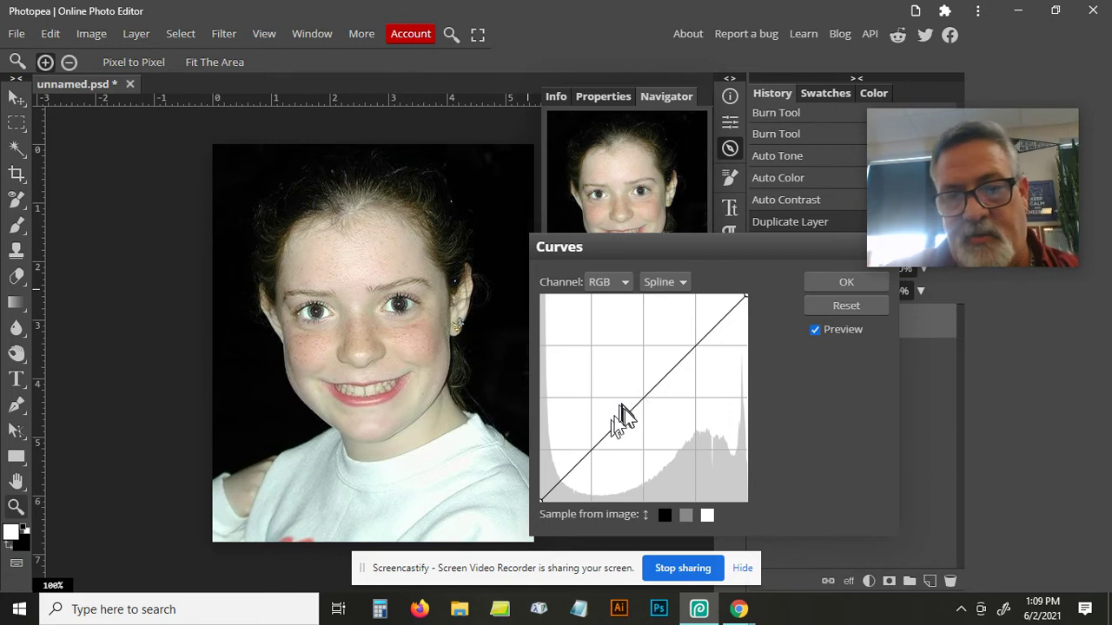
{"action": "left_click_drag", "start_coordinate": [645, 402], "coordinate": [663, 422]}
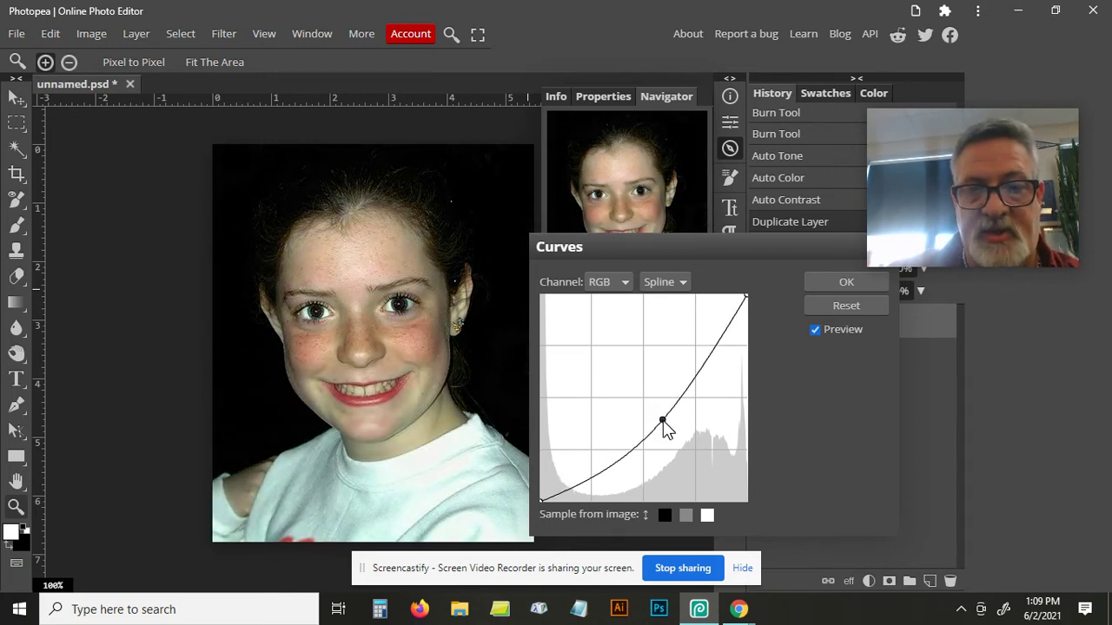
{"action": "left_click", "coordinate": [847, 283]}
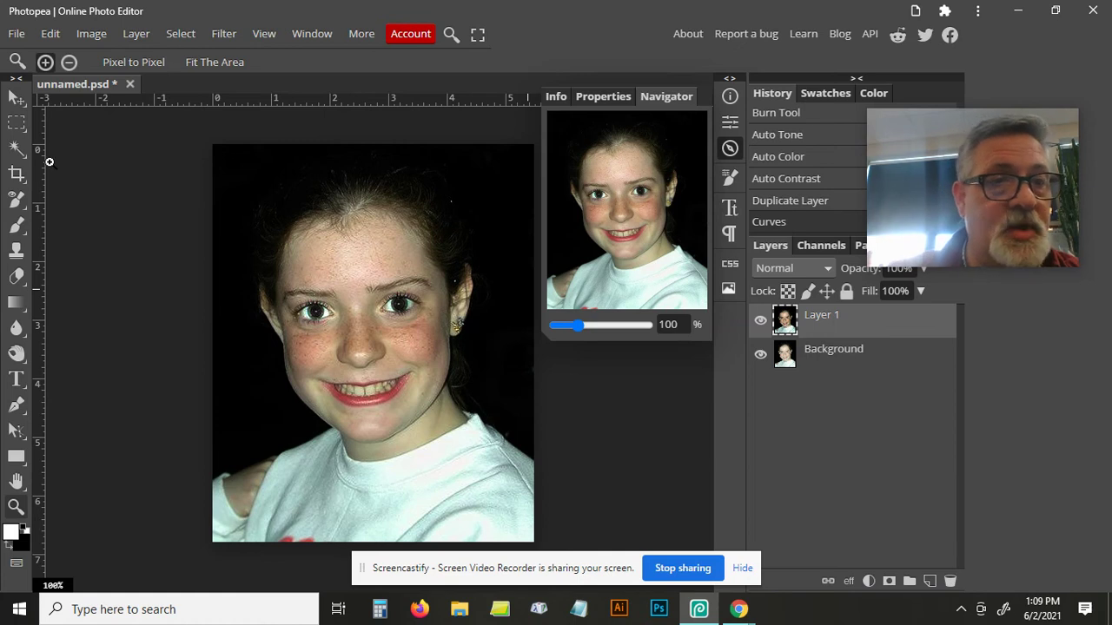
Open Image Size and show the dimensions in inches.
{"action": "left_click", "coordinate": [95, 35]}
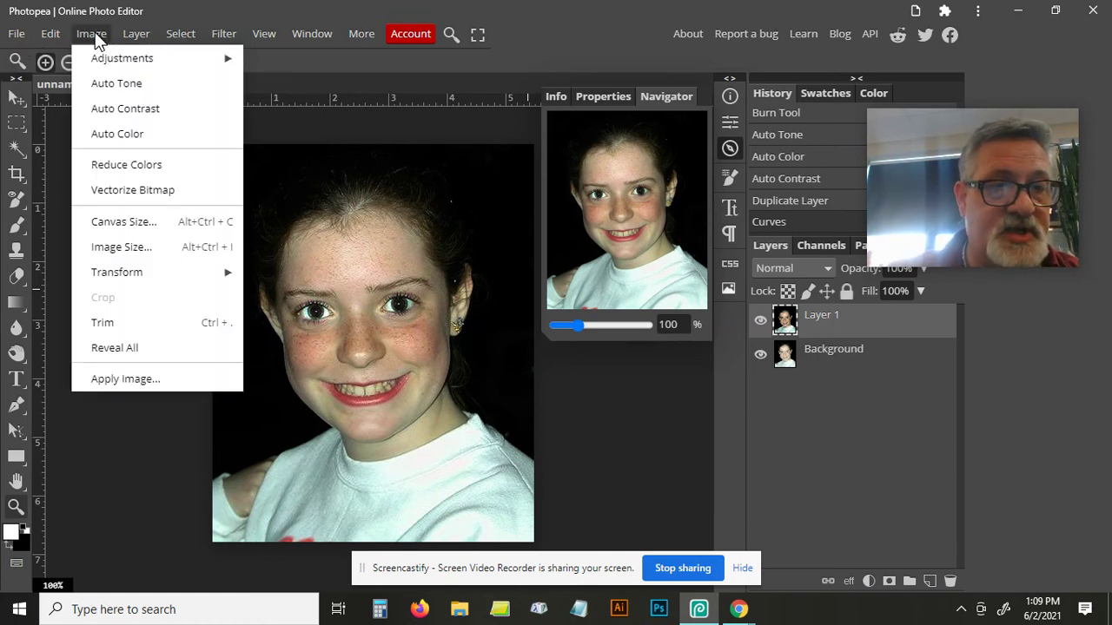
{"action": "left_click", "coordinate": [115, 248]}
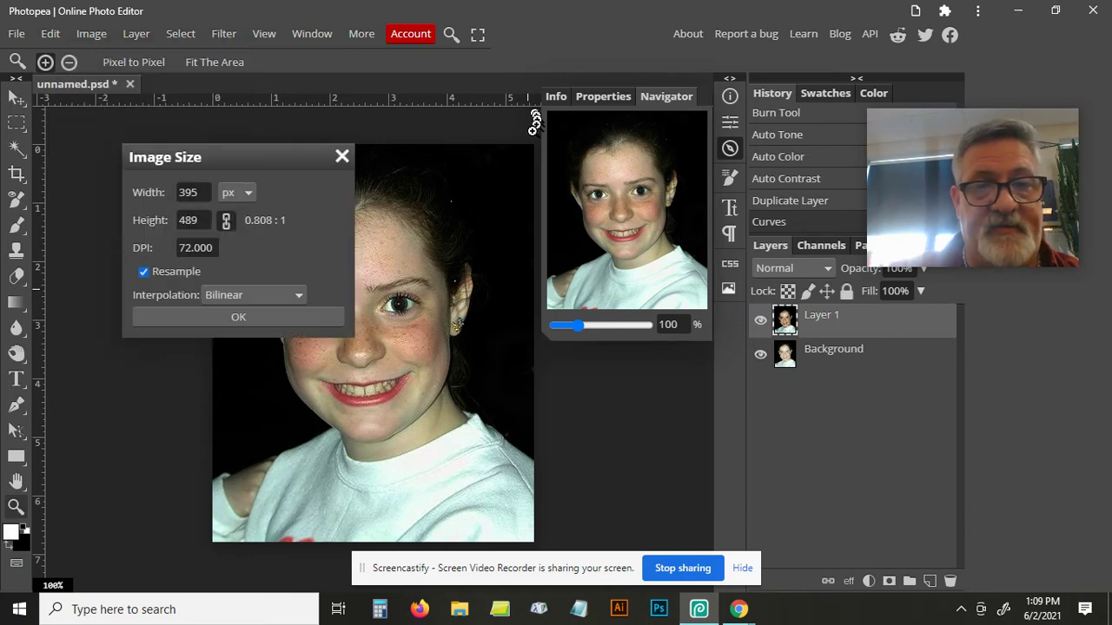
{"action": "left_click", "coordinate": [247, 193]}
{"action": "left_click", "coordinate": [226, 258]}
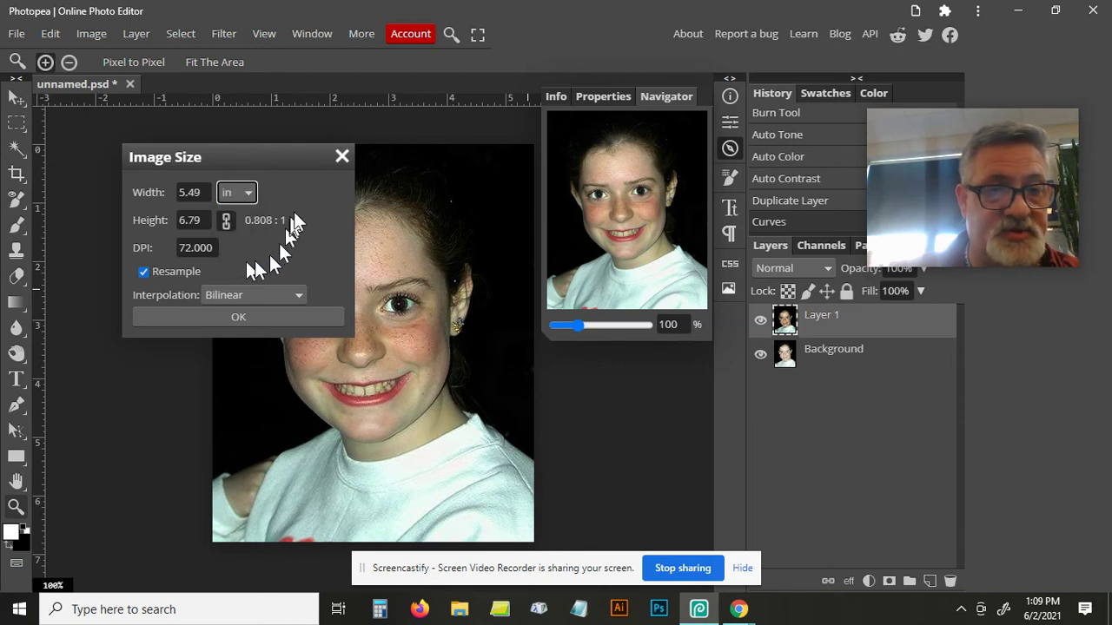
Resample the resolution from 72 to 150 DPI and apply the new image size.
{"action": "double_click", "coordinate": [190, 247]}
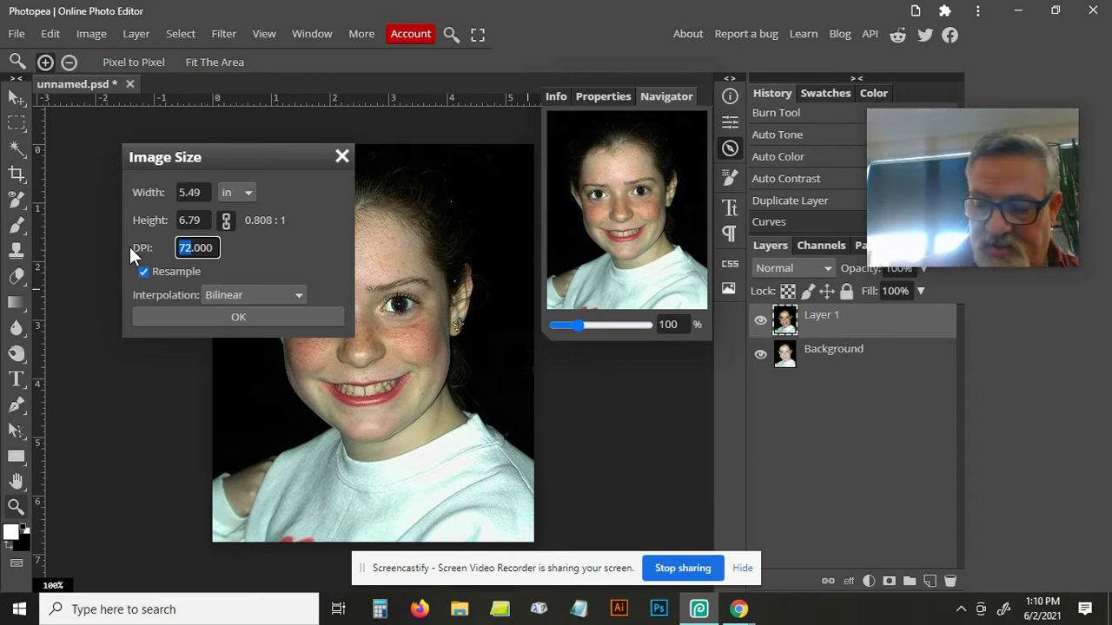
{"action": "type", "text": "300"}
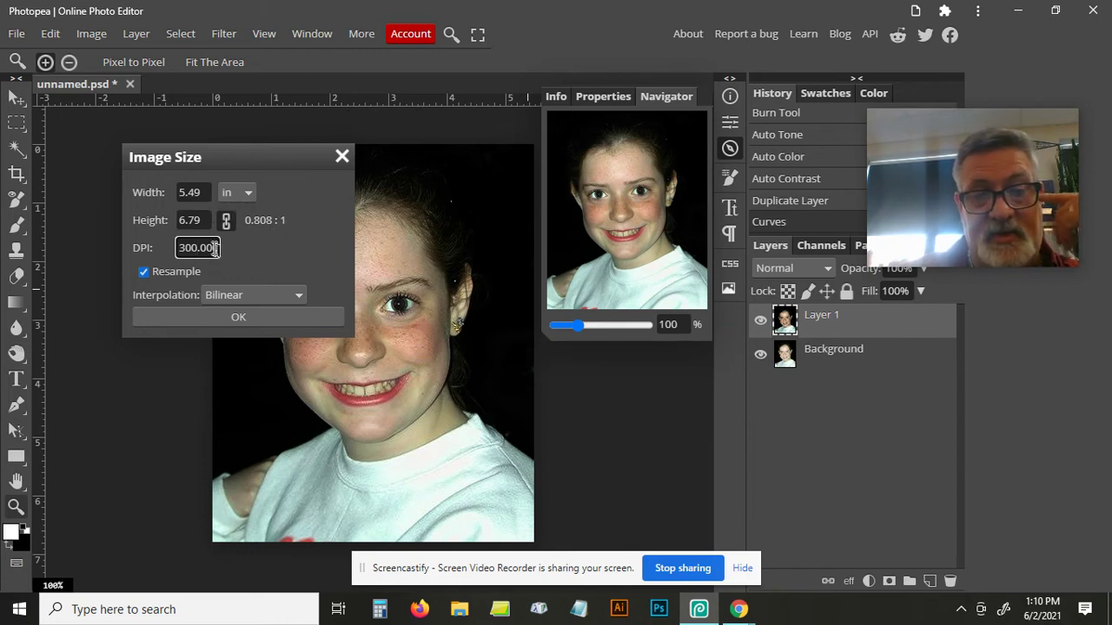
{"action": "left_click", "coordinate": [187, 246]}
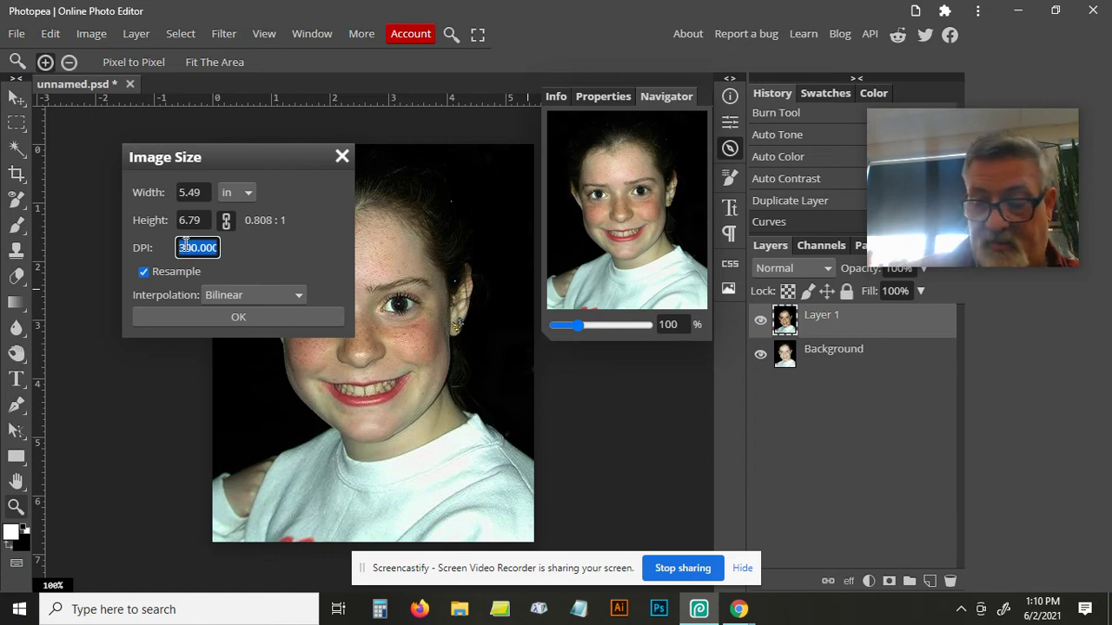
{"action": "type", "text": "150"}
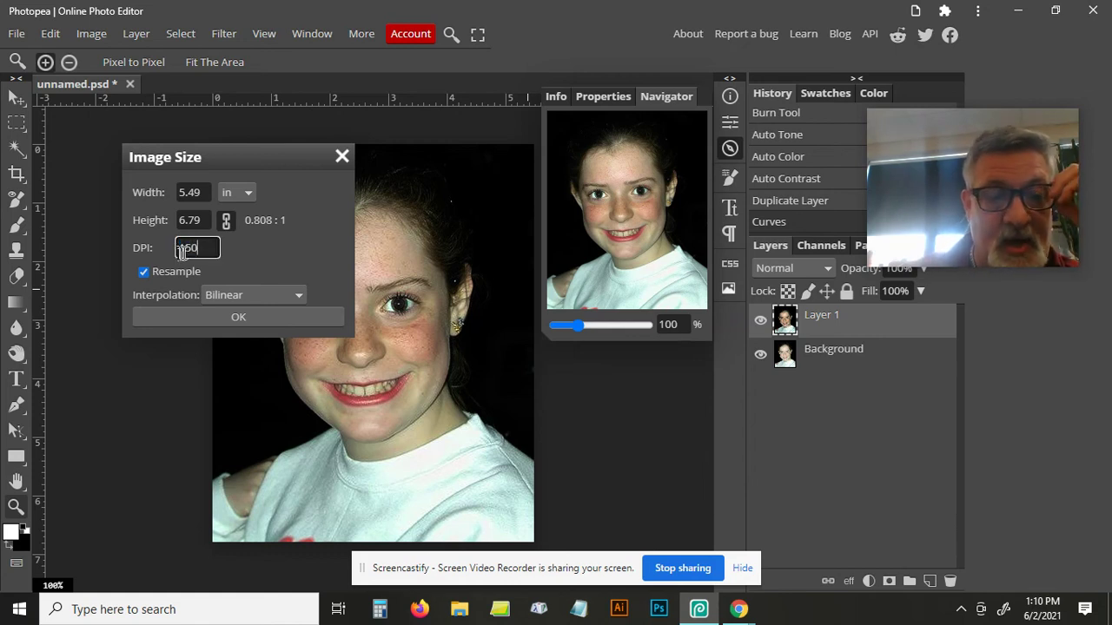
{"action": "left_click", "coordinate": [225, 317]}
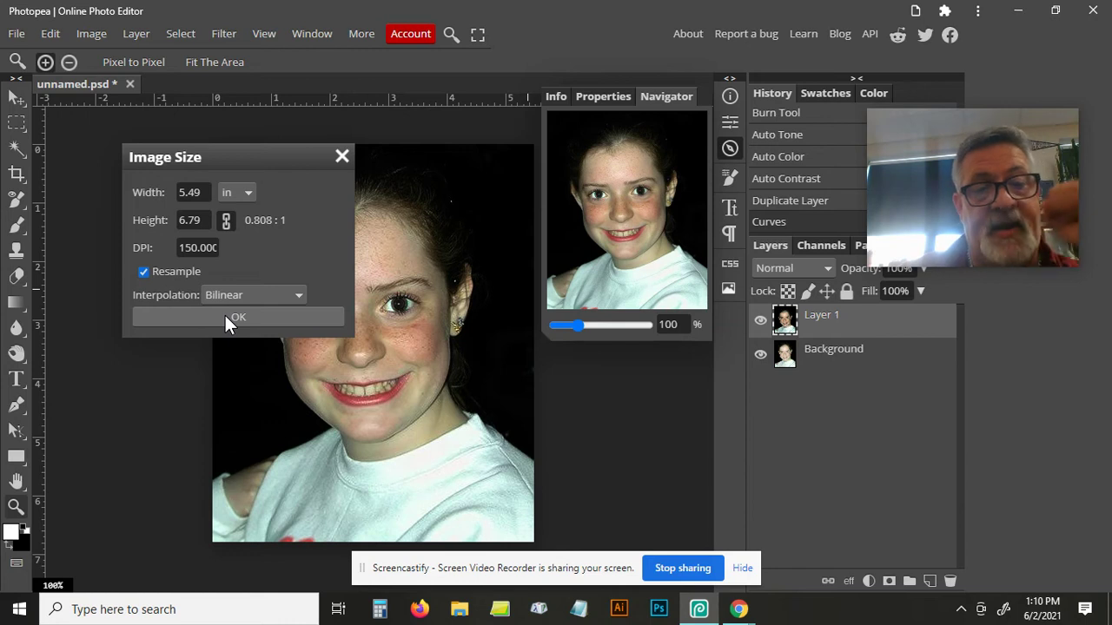
{"action": "left_click", "coordinate": [233, 318]}
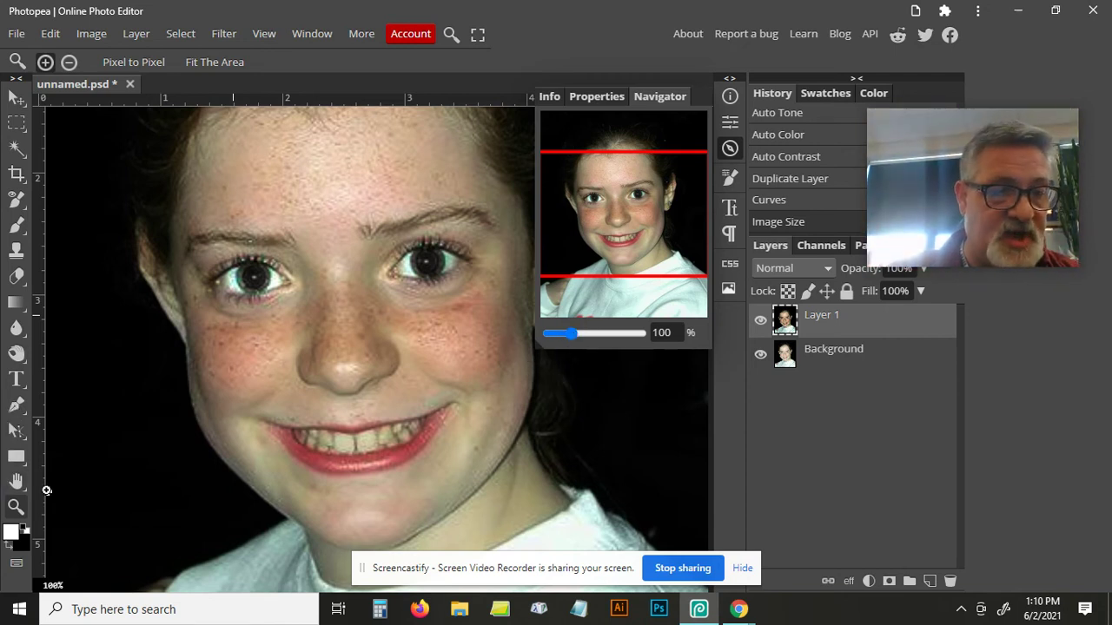
Switch to the Dodge tool and set its brush to about 33 px.
{"action": "right_click", "coordinate": [16, 355]}
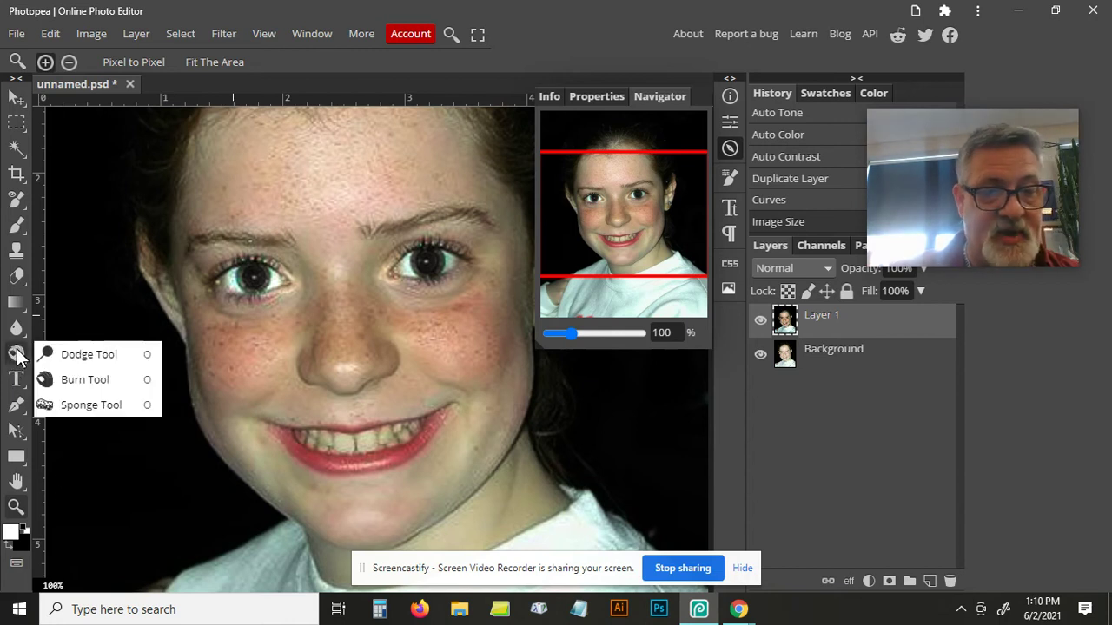
{"action": "left_click", "coordinate": [100, 354]}
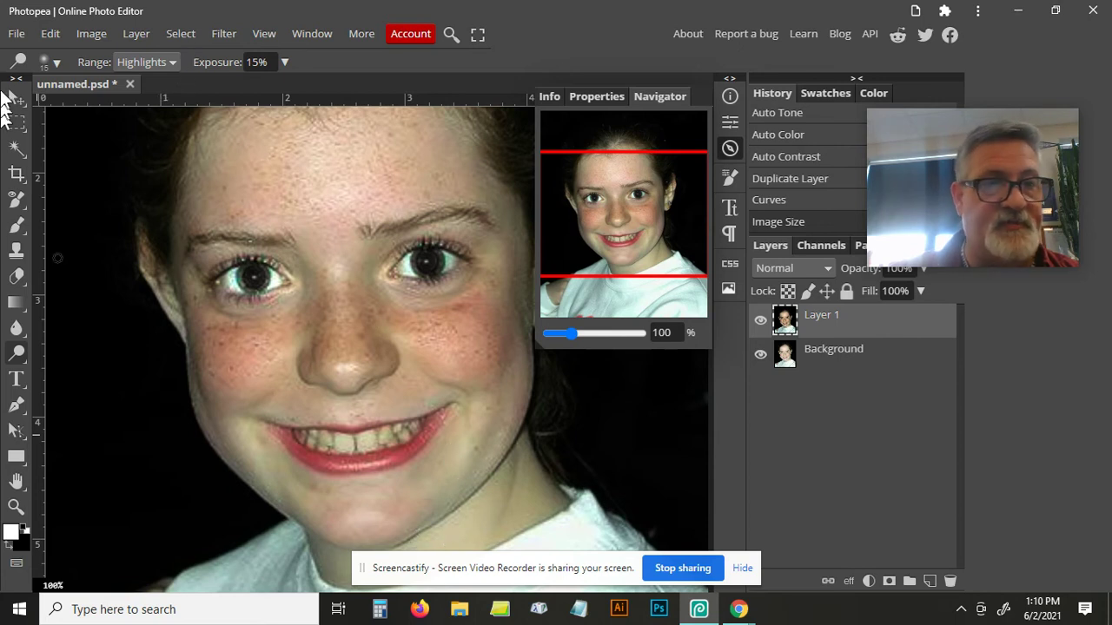
{"action": "left_click", "coordinate": [56, 62]}
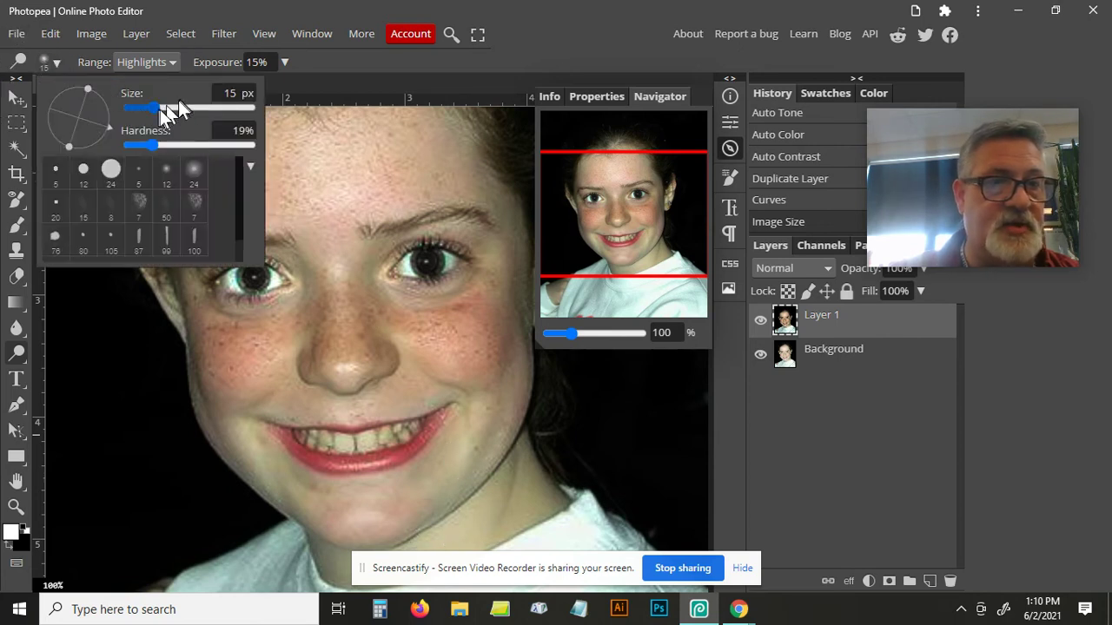
{"action": "left_click", "coordinate": [172, 107]}
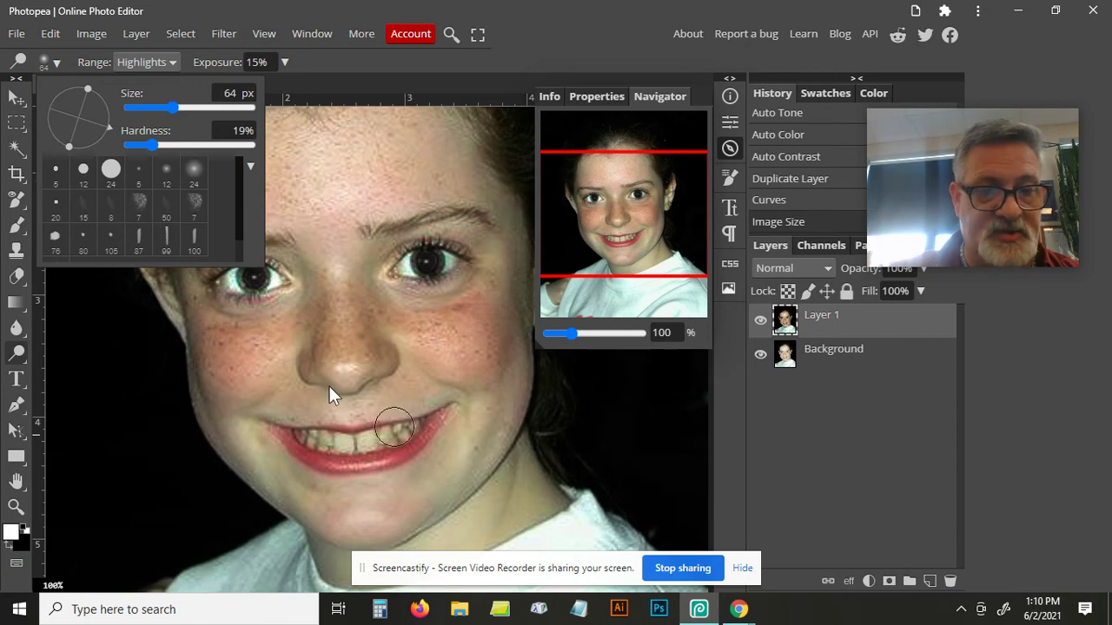
{"action": "left_click_drag", "start_coordinate": [170, 108], "coordinate": [164, 107]}
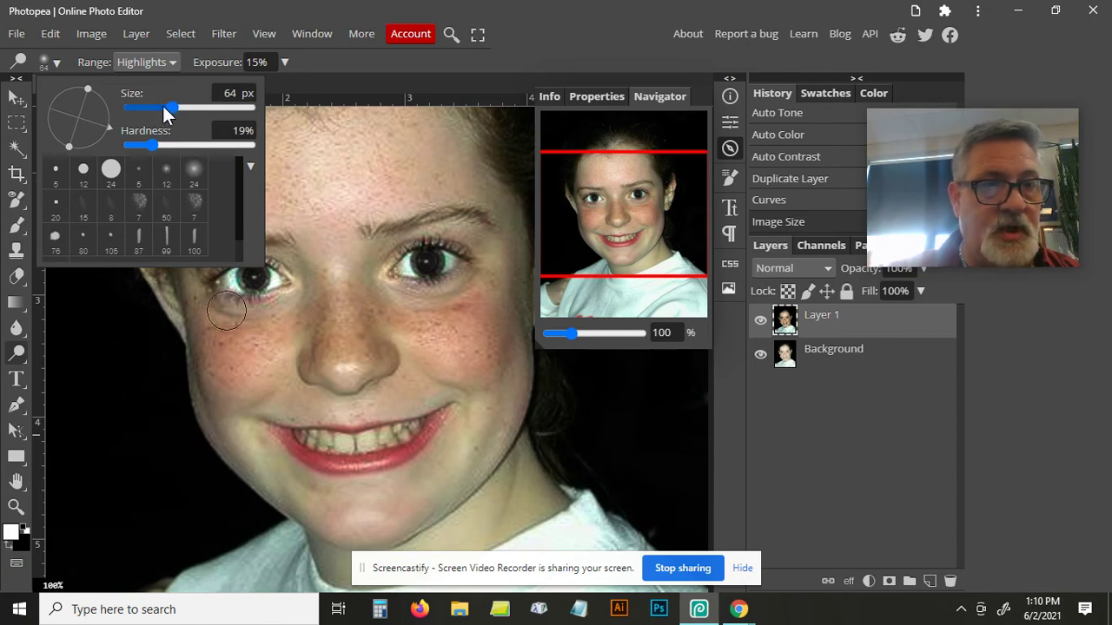
Lighten the teeth with a single dodge stroke along them.
{"action": "left_click", "coordinate": [416, 430]}
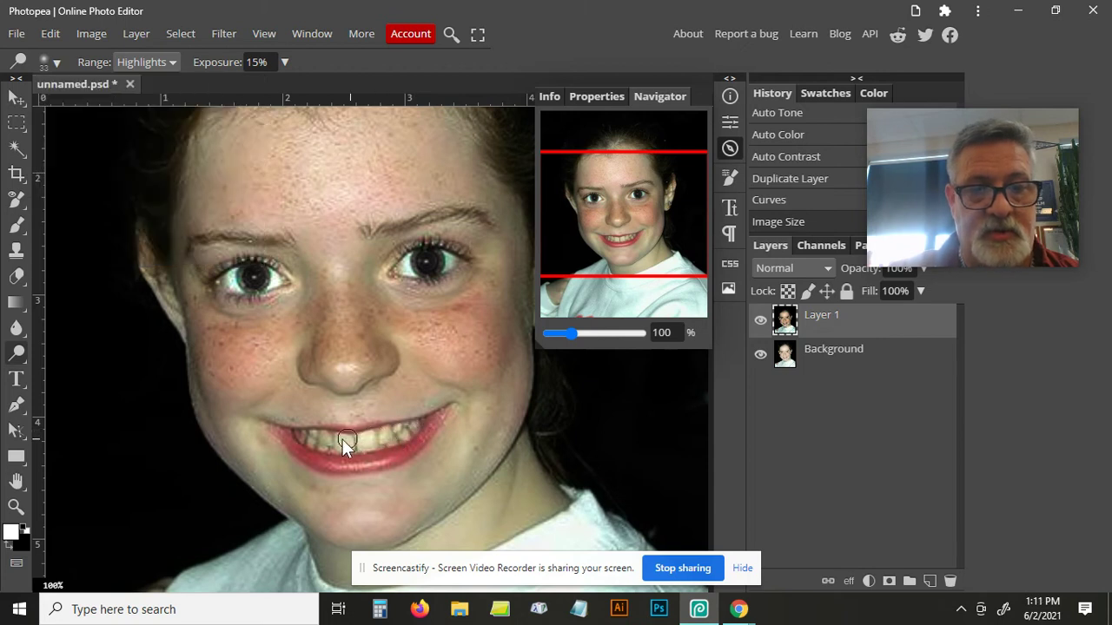
{"action": "left_click_drag", "start_coordinate": [374, 446], "coordinate": [431, 425]}
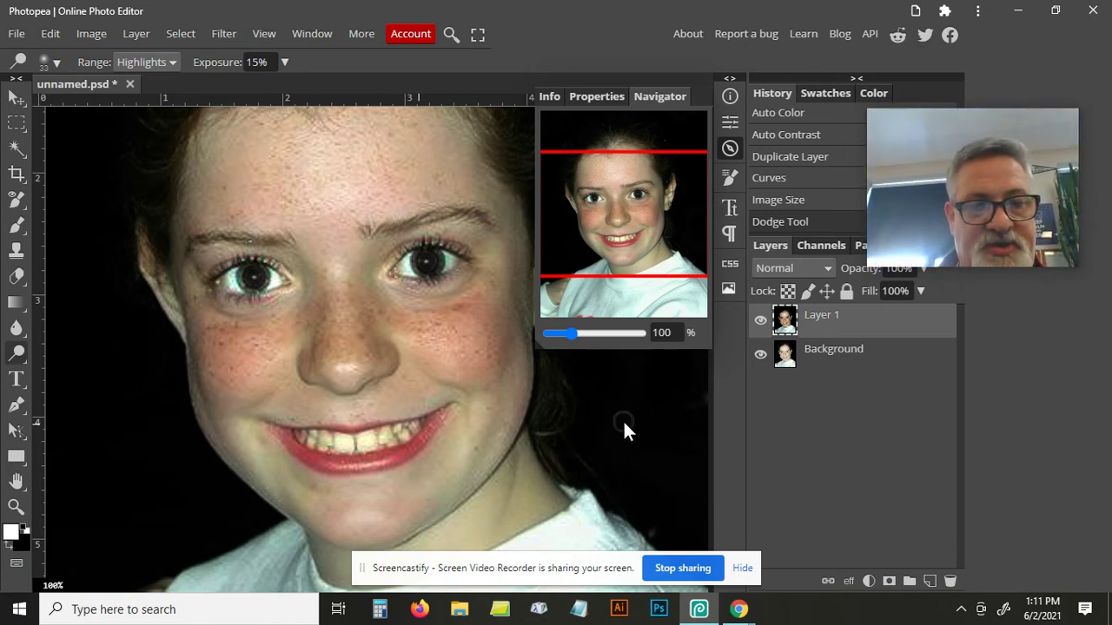
{"action": "left_click", "coordinate": [18, 357]}
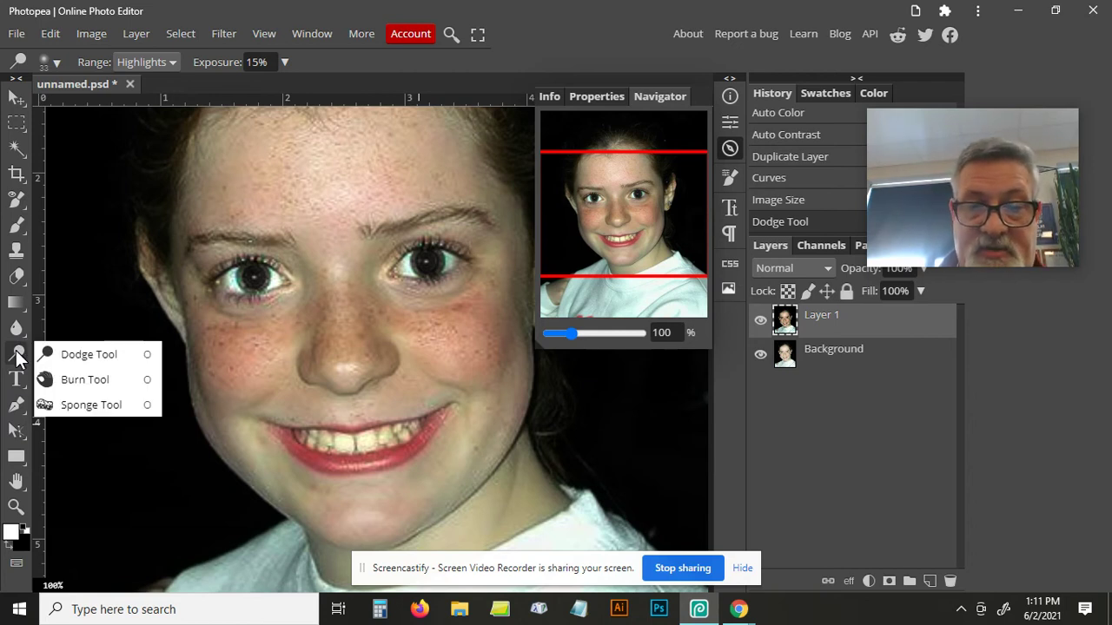
Set the Sponge Tool to Desaturate mode at 25% flow.
{"action": "left_click", "coordinate": [94, 403]}
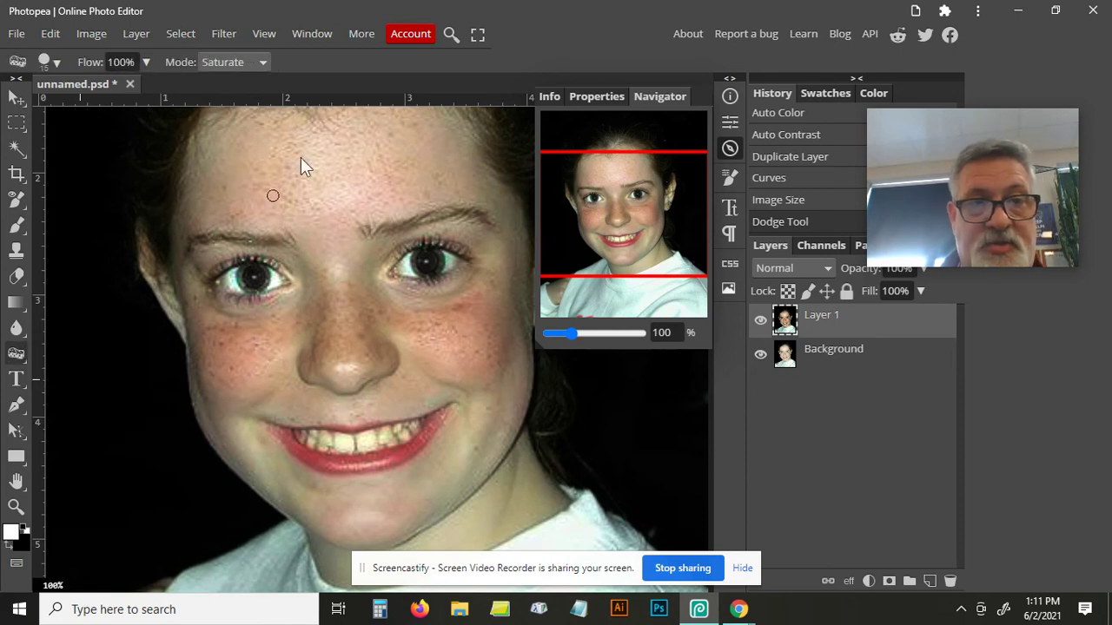
{"action": "left_click", "coordinate": [259, 60]}
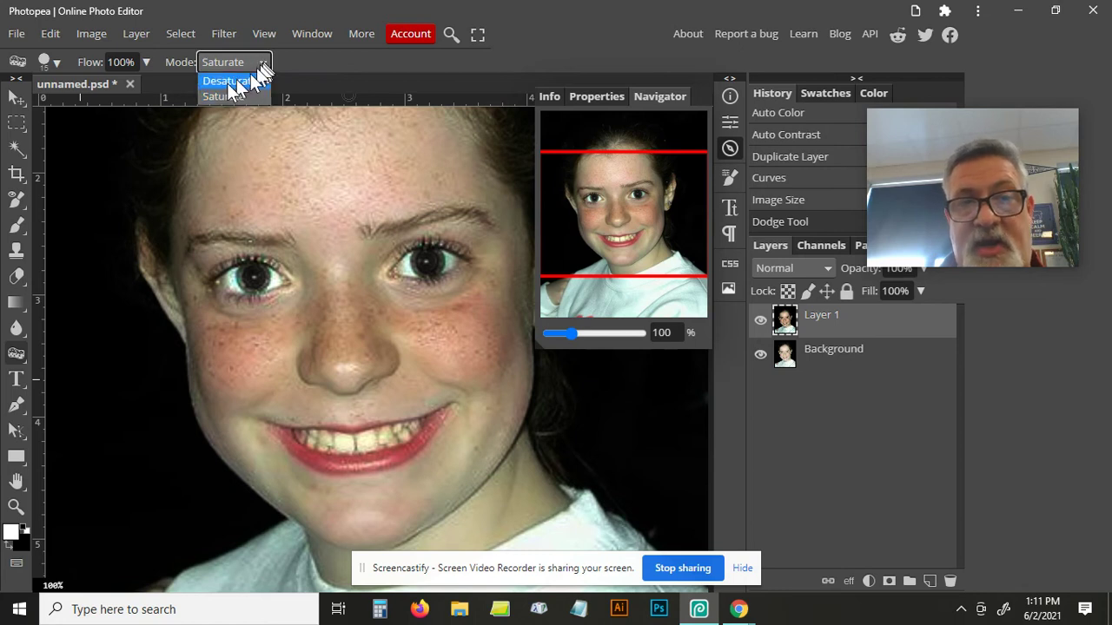
{"action": "left_click", "coordinate": [230, 81]}
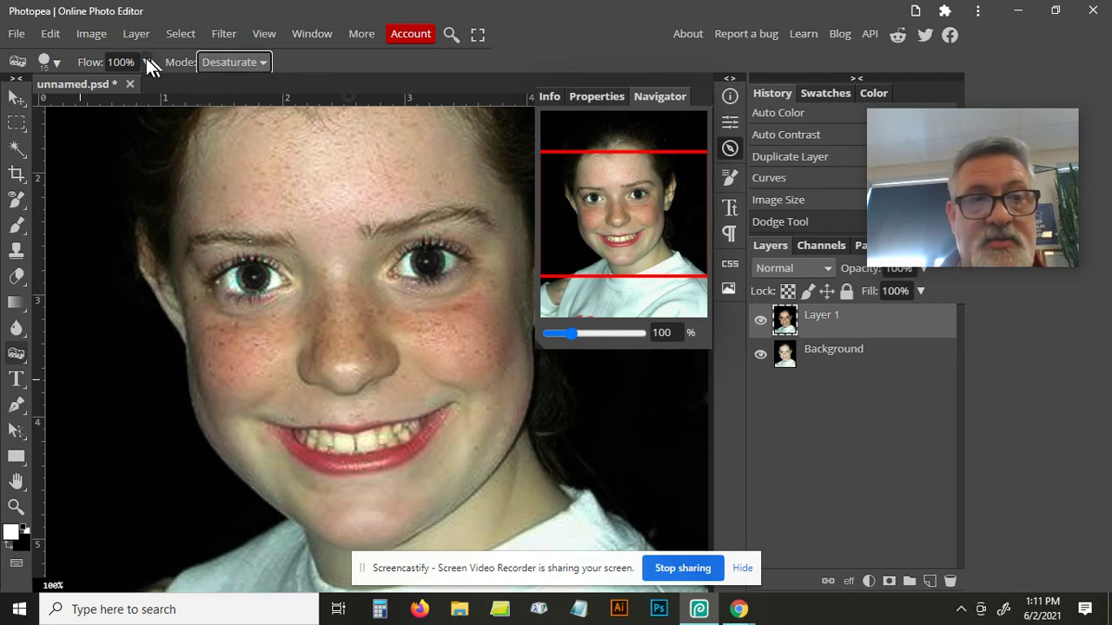
{"action": "left_click", "coordinate": [145, 61]}
{"action": "left_click_drag", "start_coordinate": [124, 87], "coordinate": [102, 83]}
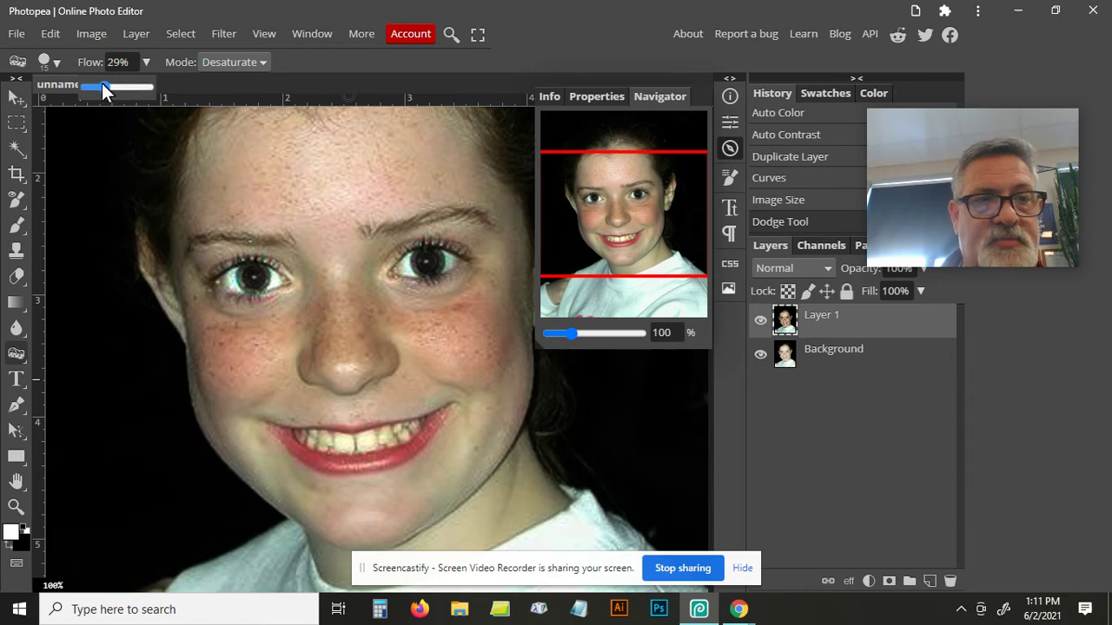
With a 50 px, 42% hardness brush, desaturate the yellowed teeth.
{"action": "left_click", "coordinate": [54, 60]}
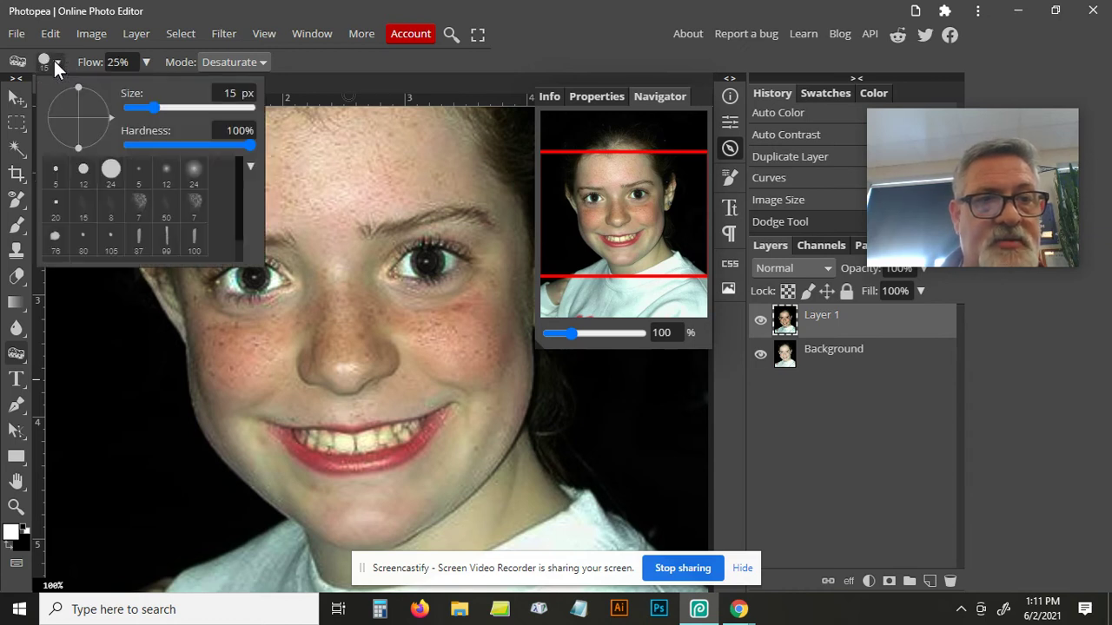
{"action": "left_click", "coordinate": [179, 146]}
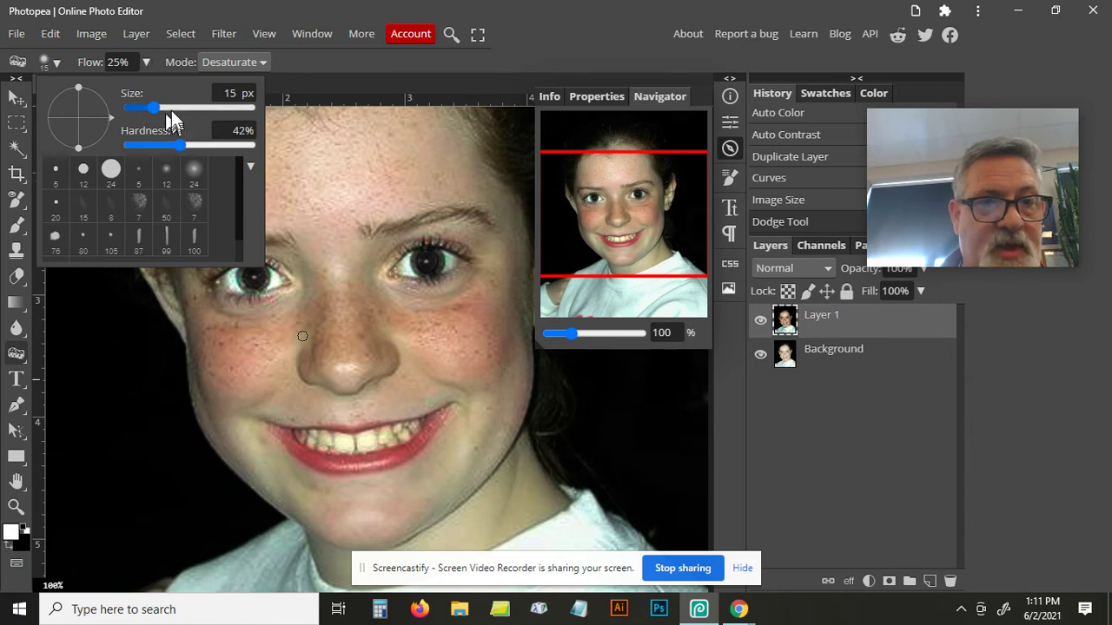
{"action": "left_click", "coordinate": [169, 107]}
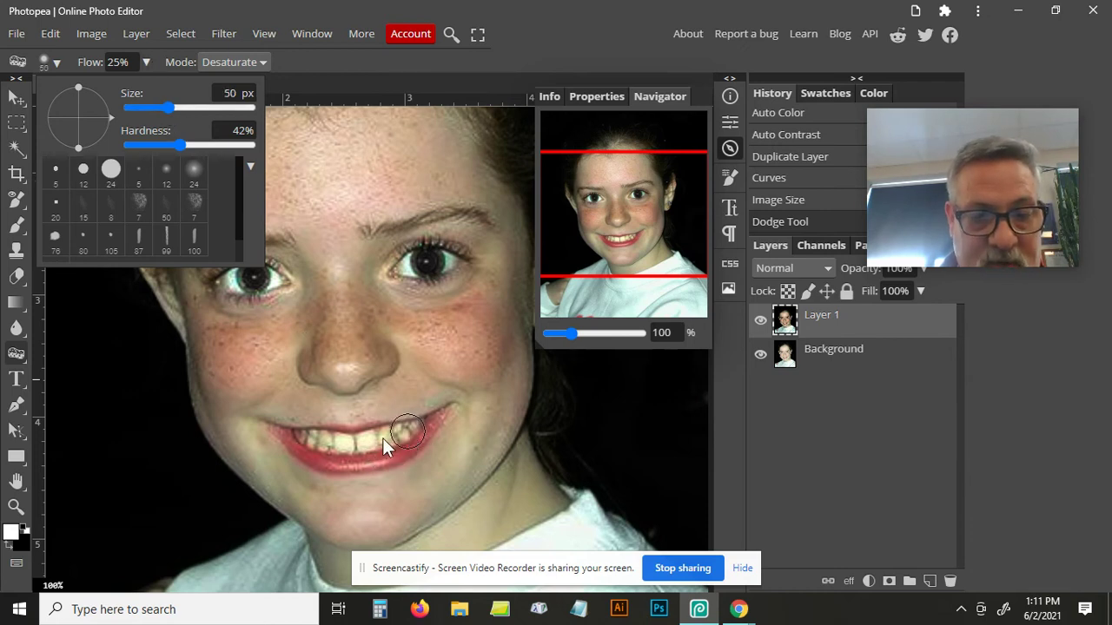
{"action": "left_click", "coordinate": [372, 443]}
{"action": "mouse_move", "coordinate": [393, 438]}
{"action": "left_mouse_down"}
{"action": "mouse_move", "coordinate": [425, 433]}
{"action": "mouse_move", "coordinate": [343, 451]}
{"action": "mouse_move", "coordinate": [304, 441]}
{"action": "mouse_move", "coordinate": [425, 441]}
{"action": "left_mouse_up"}
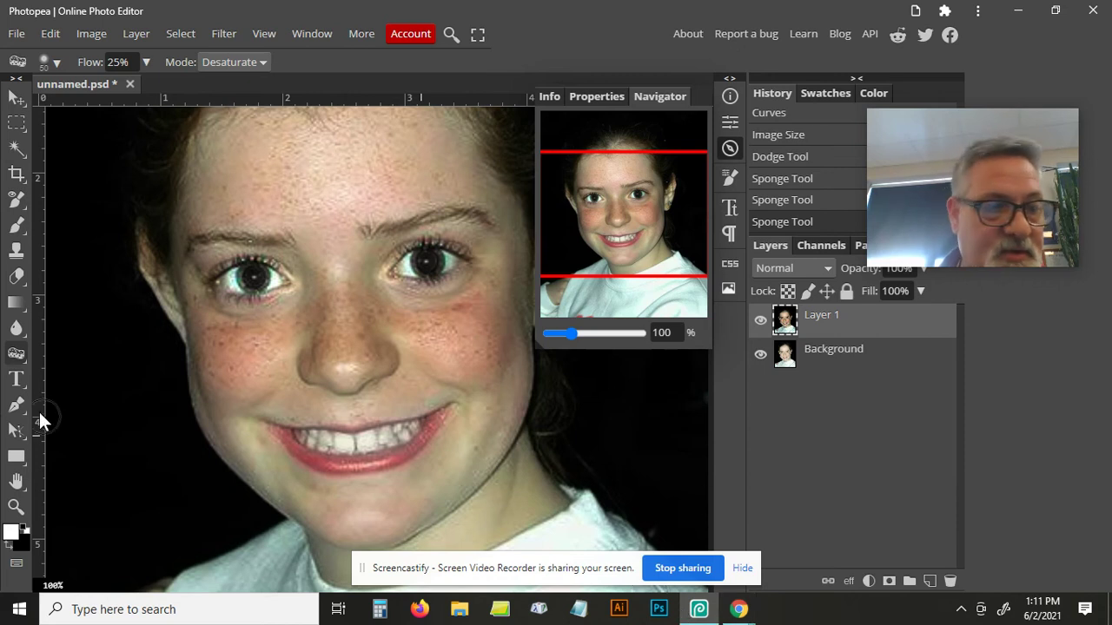
Burn the gaps between the teeth and the mouth corner at 15% exposure on Shadows.
{"action": "right_click", "coordinate": [16, 354]}
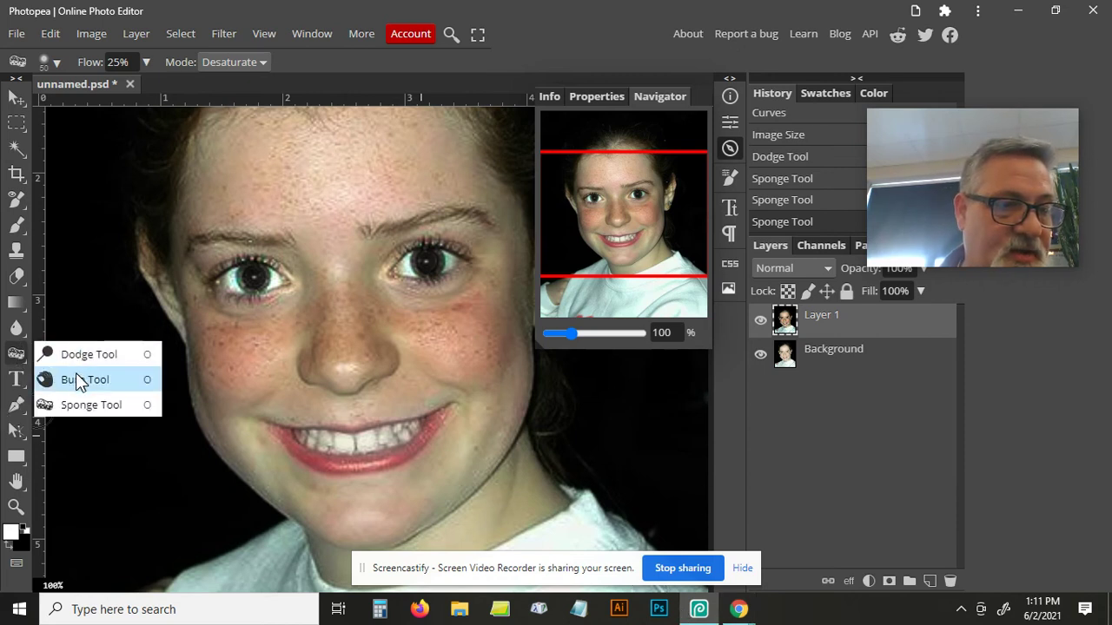
{"action": "left_click", "coordinate": [78, 382]}
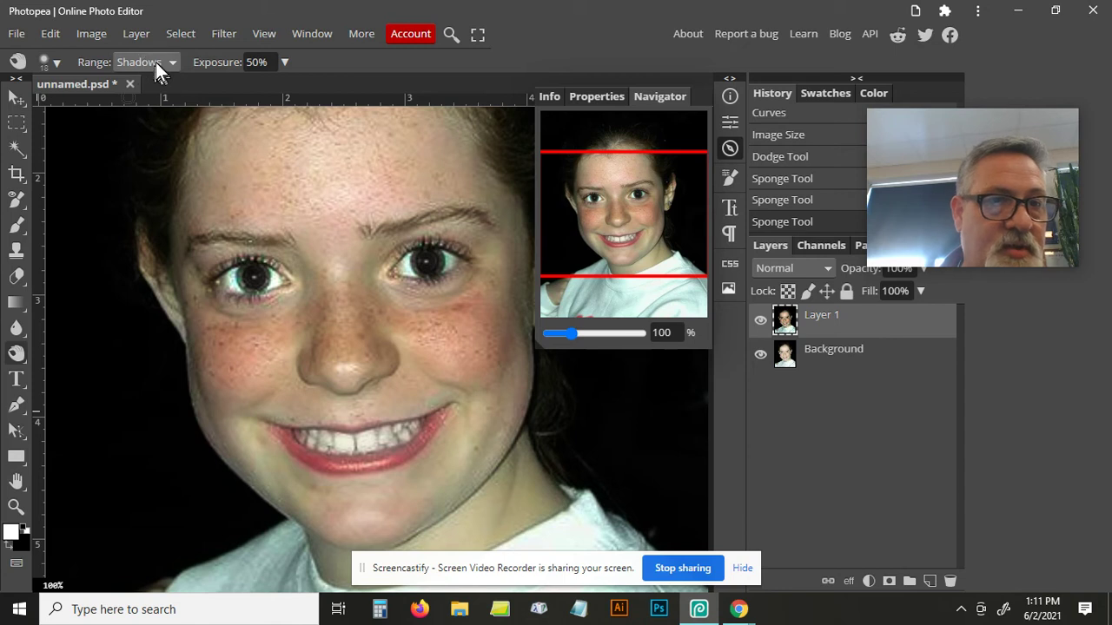
{"action": "double_click", "coordinate": [252, 62]}
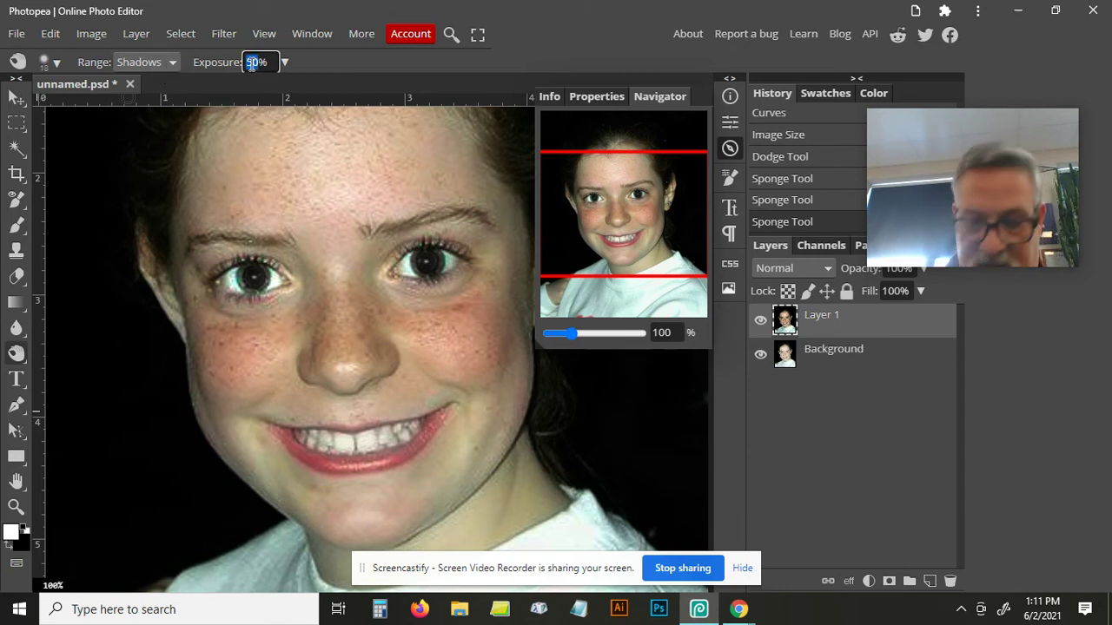
{"action": "type", "text": "15"}
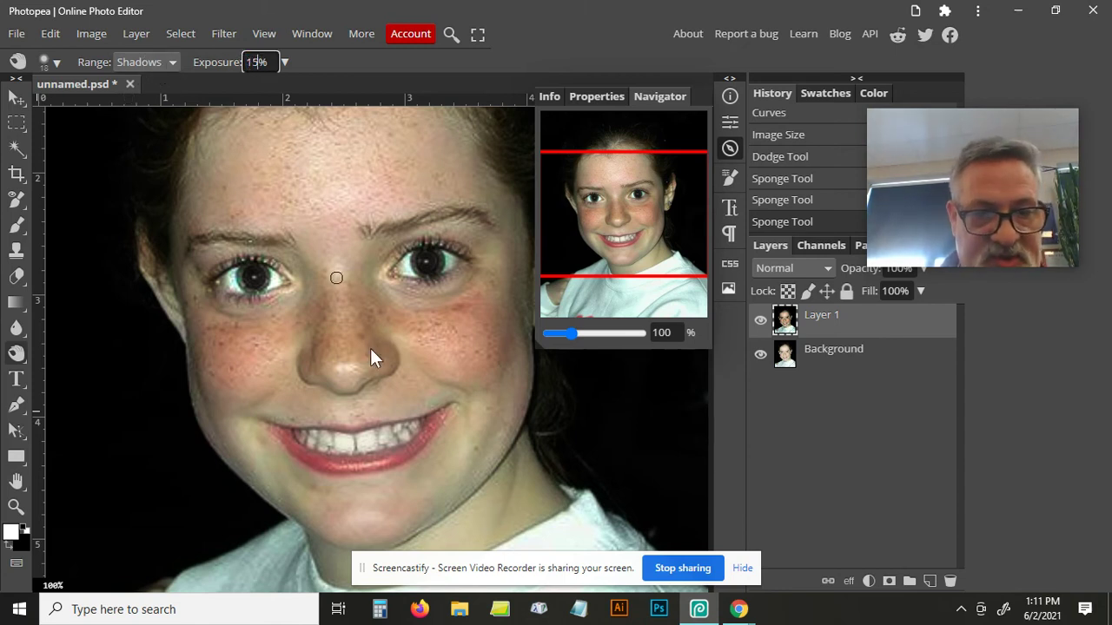
{"action": "mouse_move", "coordinate": [410, 427]}
{"action": "left_mouse_down"}
{"action": "mouse_move", "coordinate": [348, 447]}
{"action": "mouse_move", "coordinate": [301, 433]}
{"action": "left_mouse_up"}
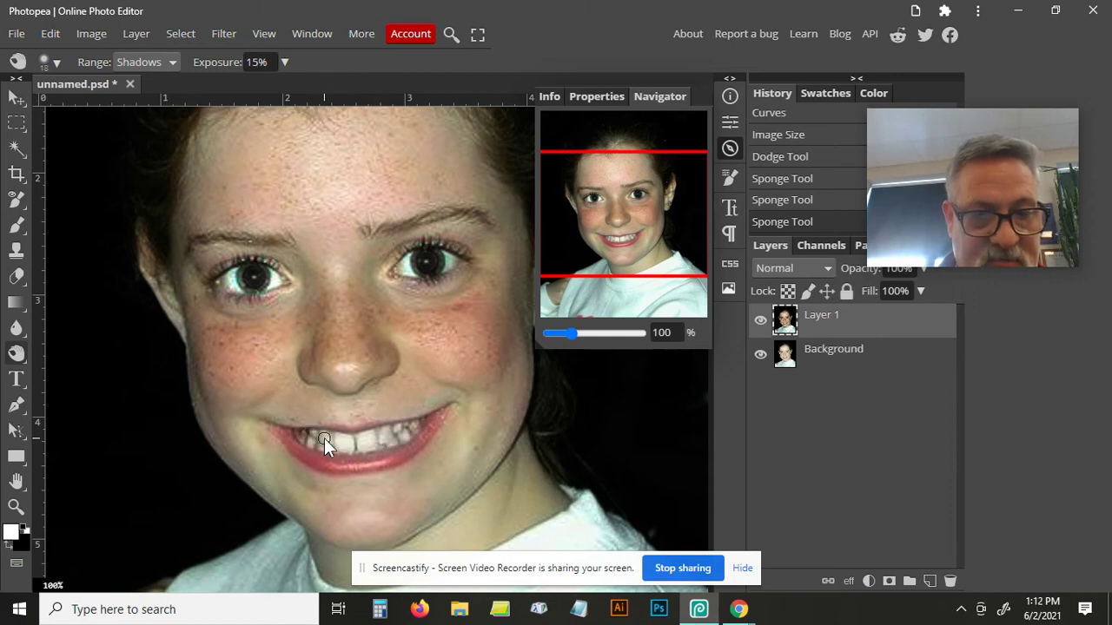
{"action": "left_click", "coordinate": [433, 424]}
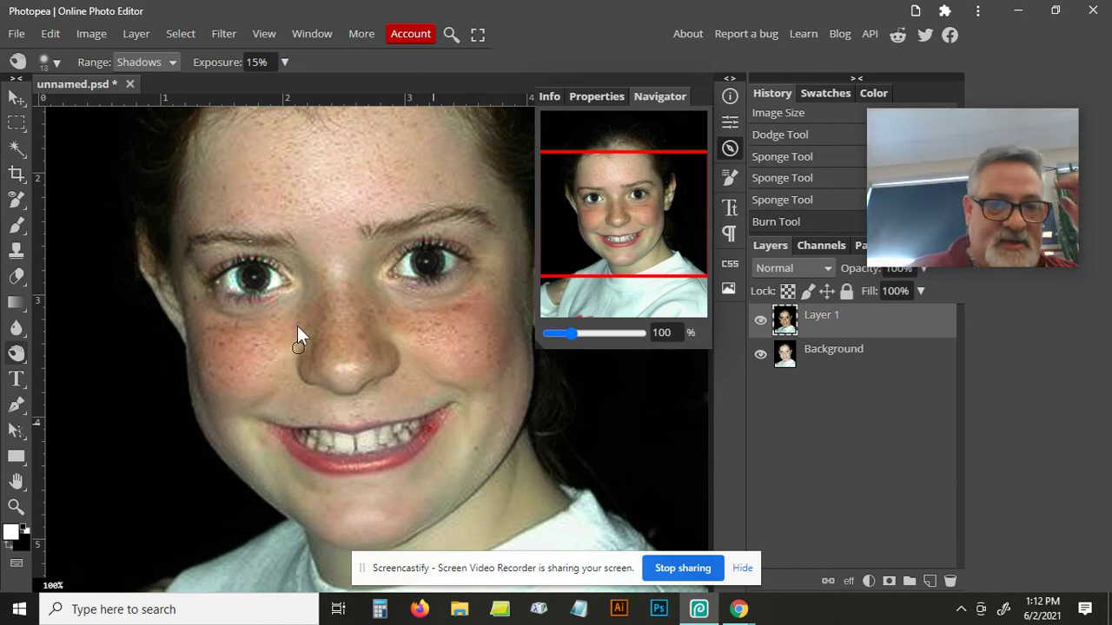
Switch back to the Sponge Tool in Saturate mode.
{"action": "right_click", "coordinate": [15, 352]}
{"action": "left_click", "coordinate": [78, 407]}
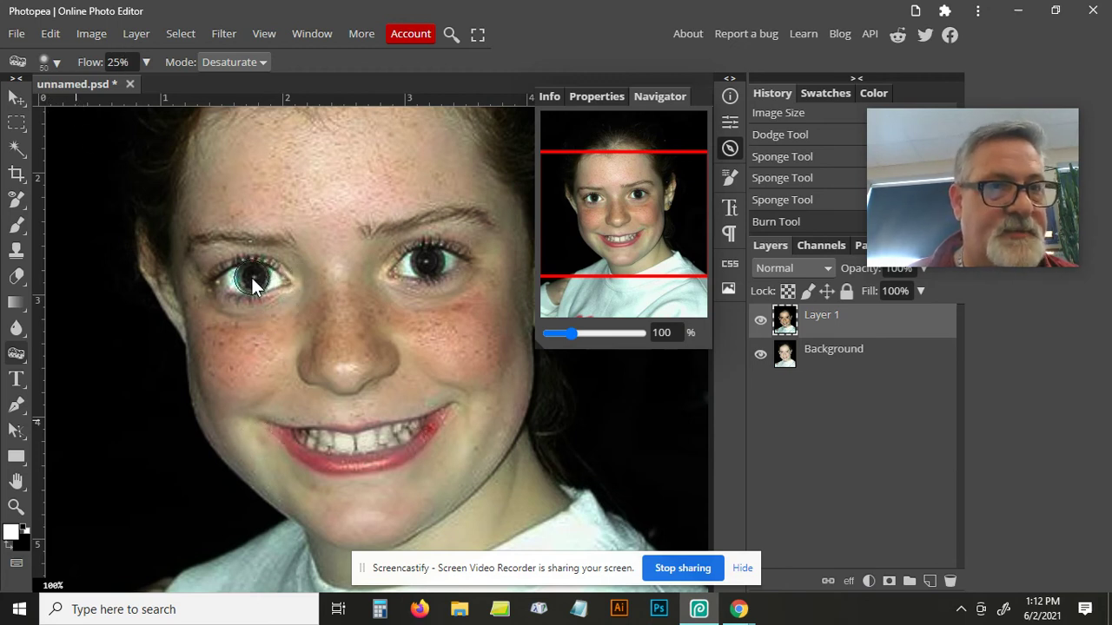
{"action": "left_click", "coordinate": [262, 63]}
{"action": "left_click", "coordinate": [228, 96]}
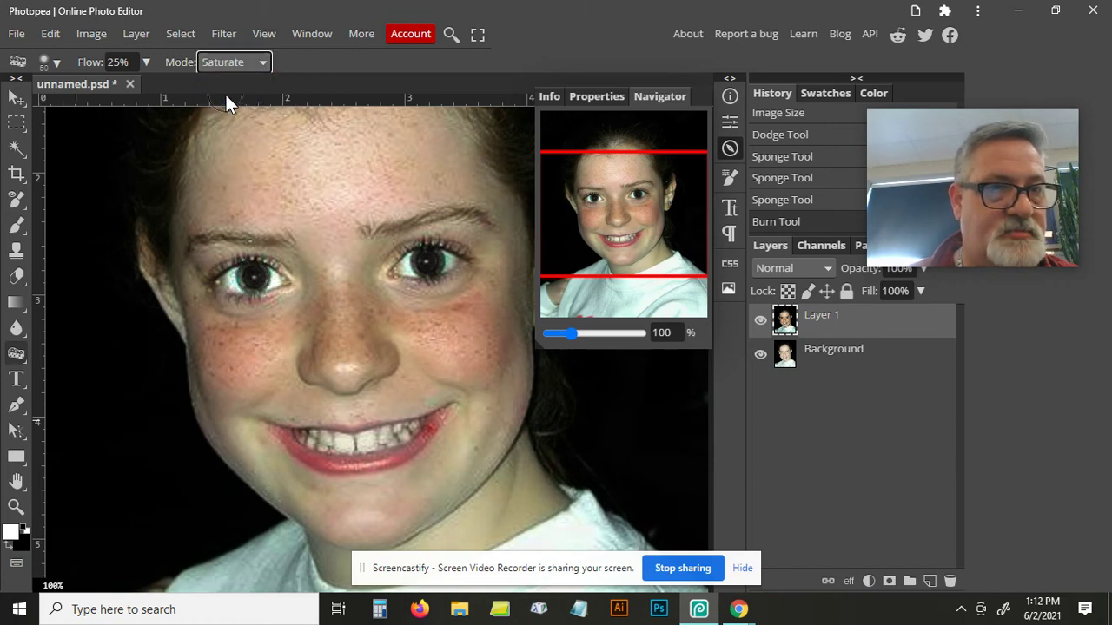
Saturate the left and right irises with repeated sponge dabs.
{"action": "left_click", "coordinate": [253, 276]}
{"action": "left_click", "coordinate": [253, 276]}
{"action": "left_click", "coordinate": [432, 317]}
{"action": "left_click", "coordinate": [425, 263]}
{"action": "left_click", "coordinate": [426, 262]}
{"action": "left_click", "coordinate": [426, 262]}
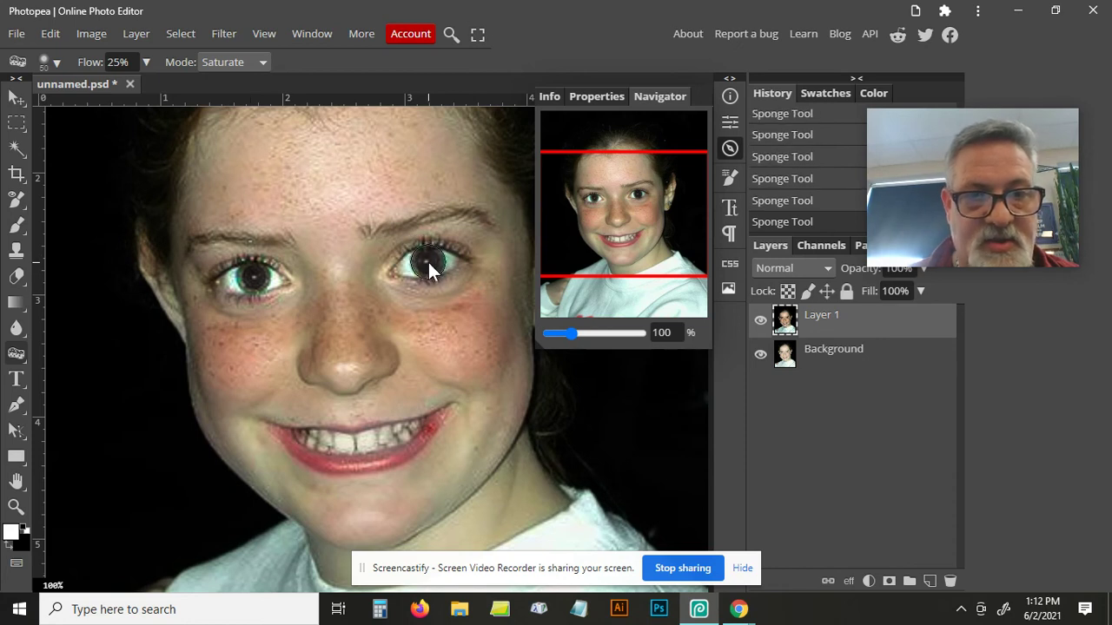
{"action": "left_click", "coordinate": [249, 278]}
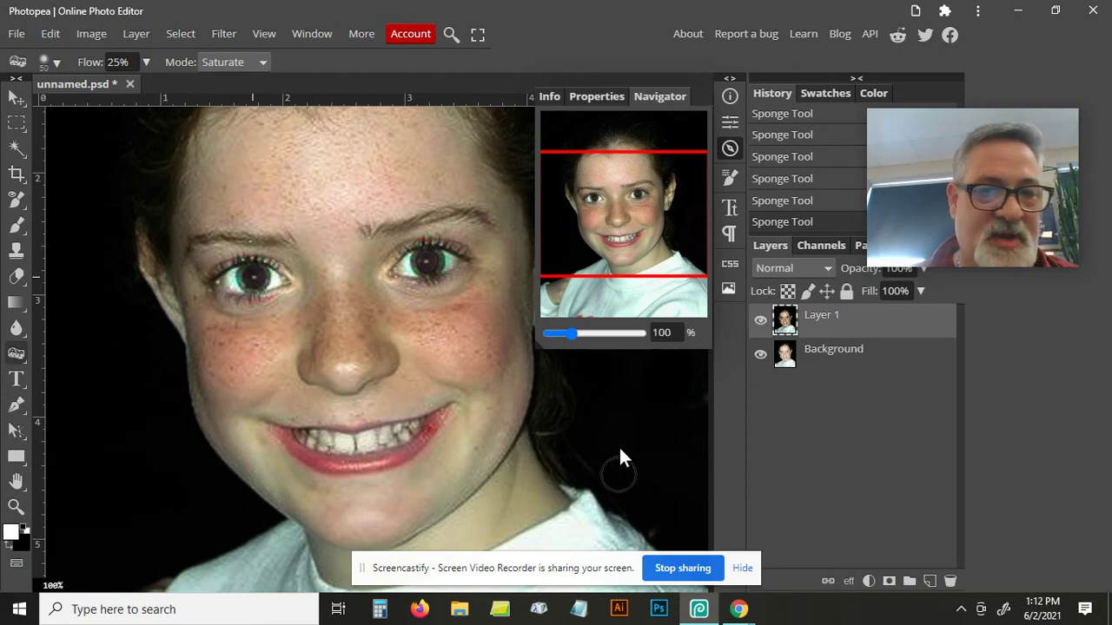
Zoom in on the eye, revert to the third Sponge Tool history step, then zoom out to 67%.
{"action": "left_click_drag", "start_coordinate": [571, 331], "coordinate": [578, 328]}
{"action": "mouse_move", "coordinate": [621, 211]}
{"action": "left_mouse_down"}
{"action": "mouse_move", "coordinate": [601, 205]}
{"action": "mouse_move", "coordinate": [623, 214]}
{"action": "mouse_move", "coordinate": [636, 204]}
{"action": "left_mouse_up"}
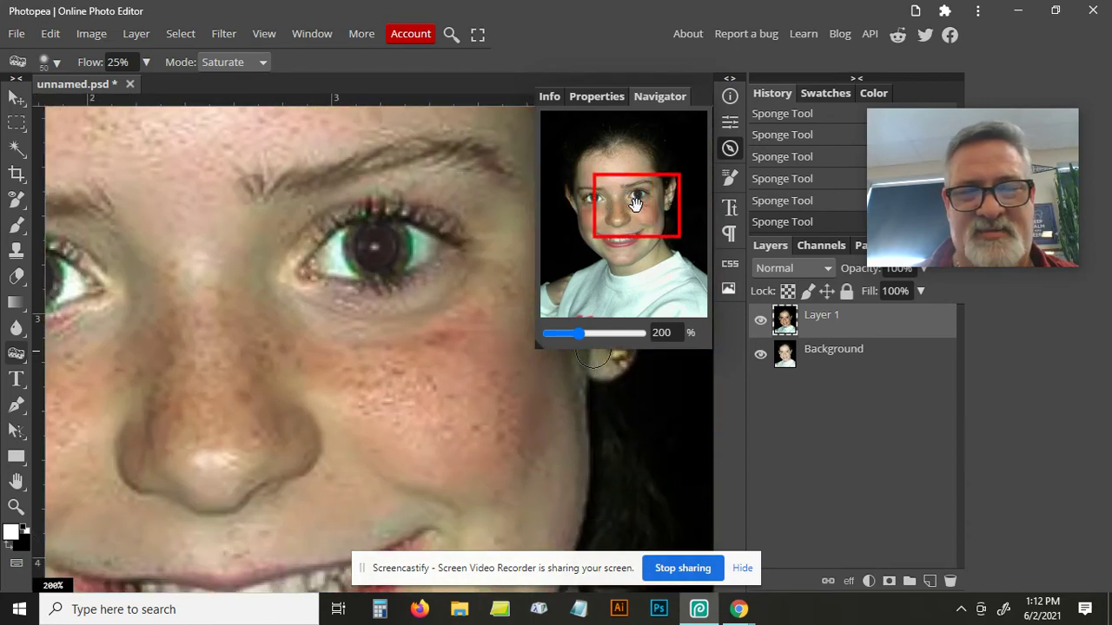
{"action": "left_click", "coordinate": [802, 157]}
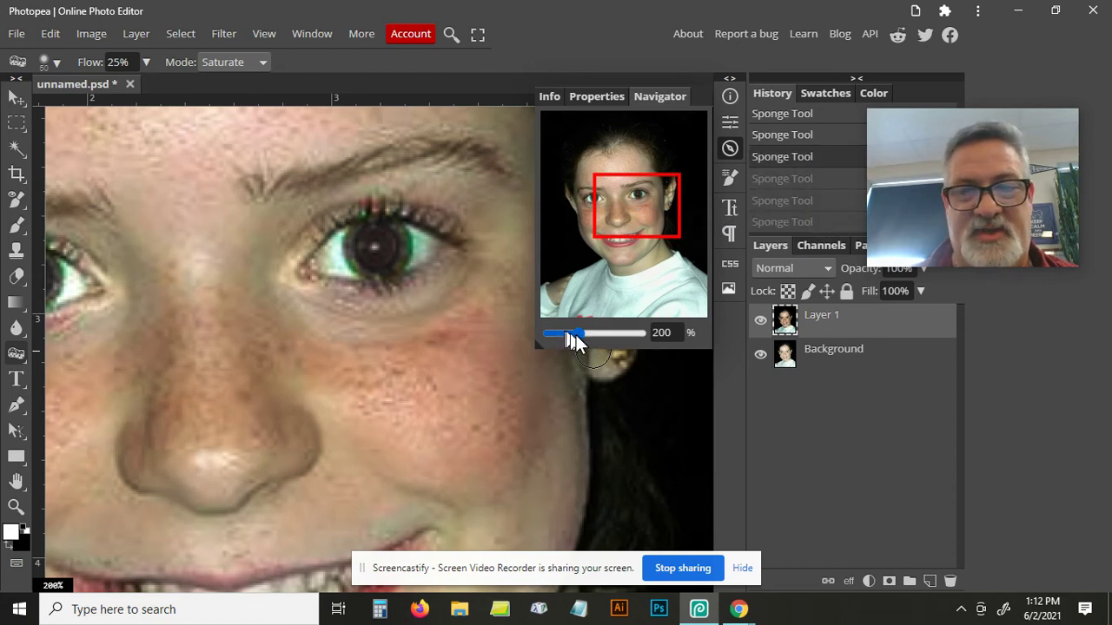
{"action": "left_click_drag", "start_coordinate": [578, 334], "coordinate": [568, 330]}
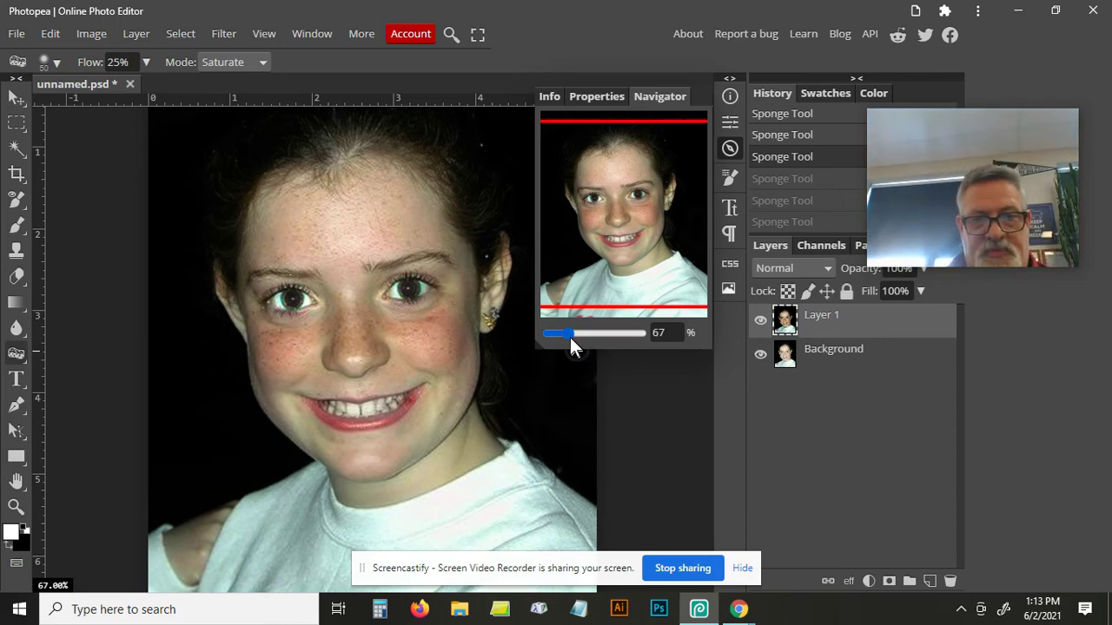
{"action": "left_click_drag", "start_coordinate": [570, 337], "coordinate": [572, 340]}
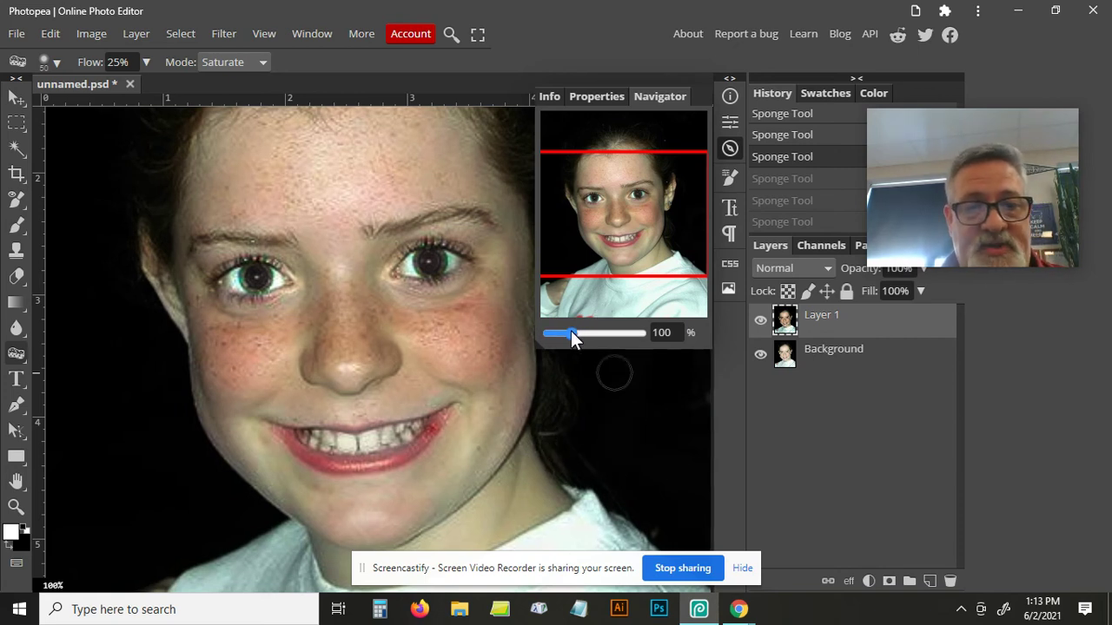
{"action": "left_click_drag", "start_coordinate": [570, 331], "coordinate": [568, 330]}
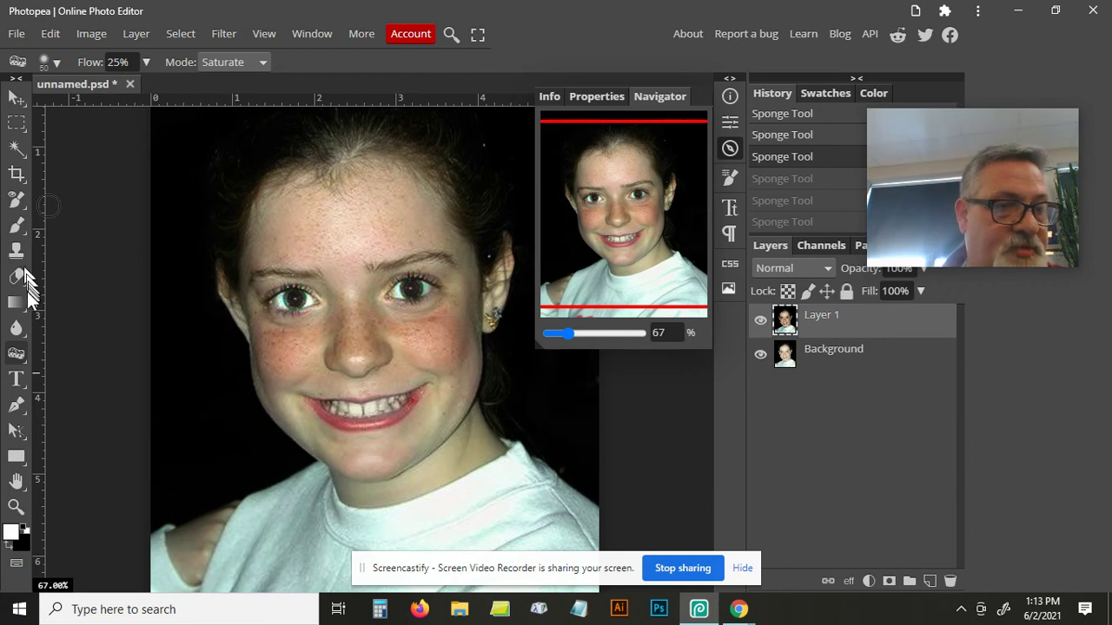
Select the Spot Healing Brush and zoom in on the face.
{"action": "right_click", "coordinate": [17, 200]}
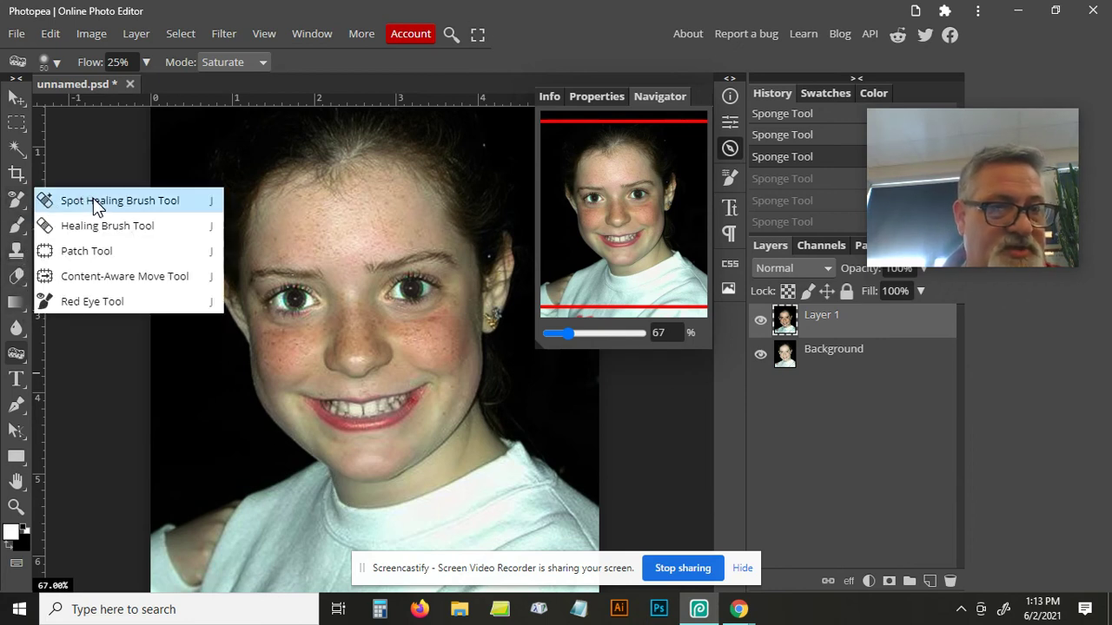
{"action": "left_click", "coordinate": [93, 200]}
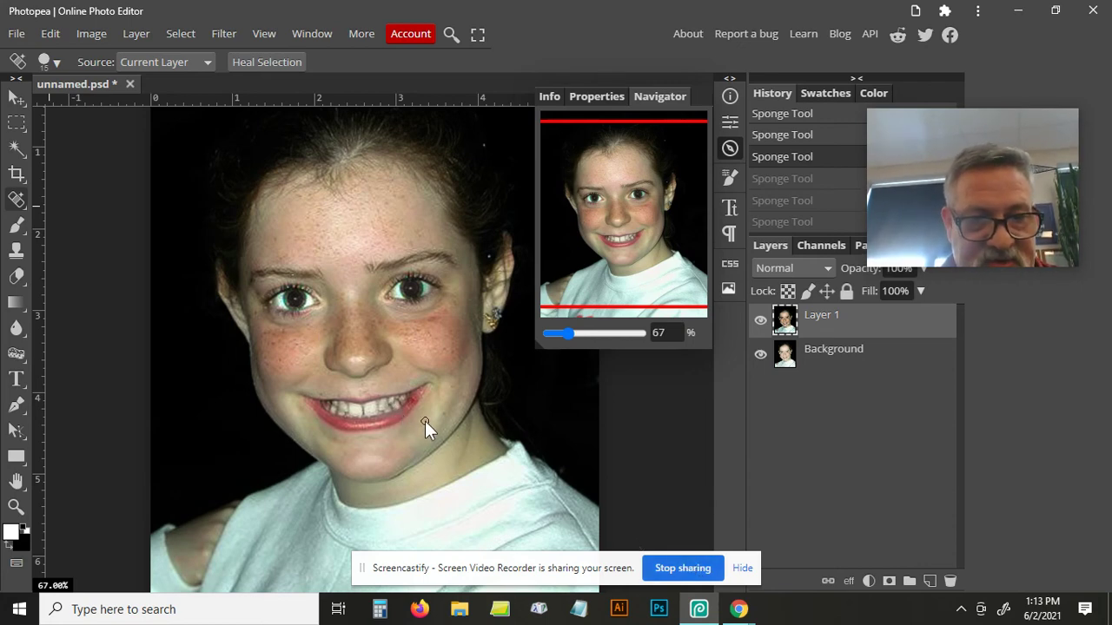
{"action": "left_click", "coordinate": [574, 332]}
{"action": "left_click_drag", "start_coordinate": [622, 210], "coordinate": [639, 226]}
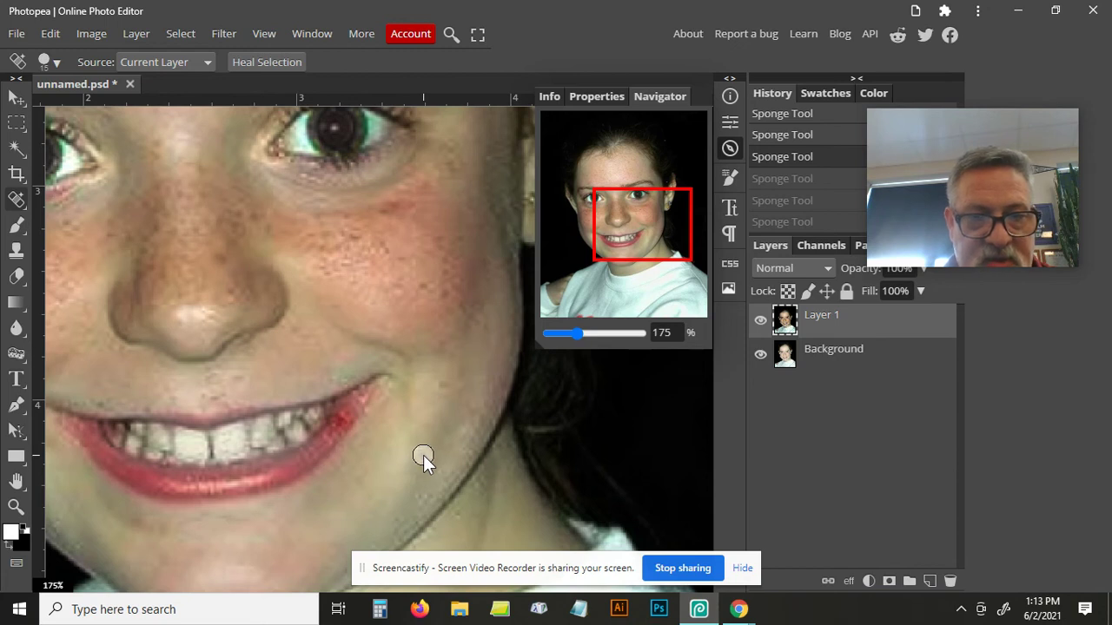
{"action": "mouse_move", "coordinate": [698, 609]}
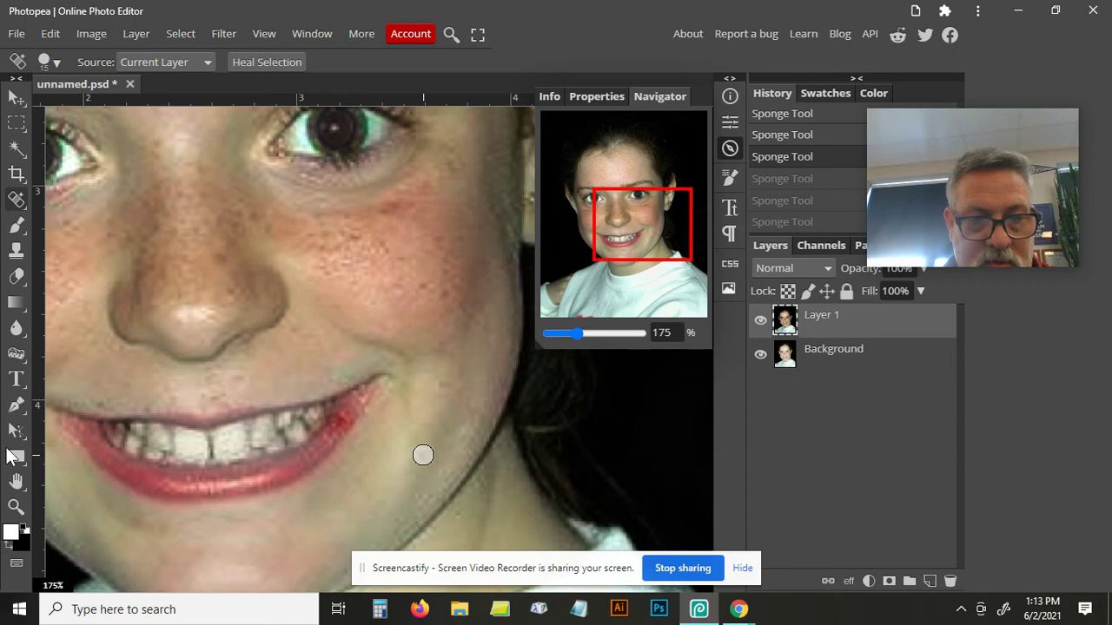
Heal spots near the mouth, below the lip and on the nose.
{"action": "left_click", "coordinate": [252, 396]}
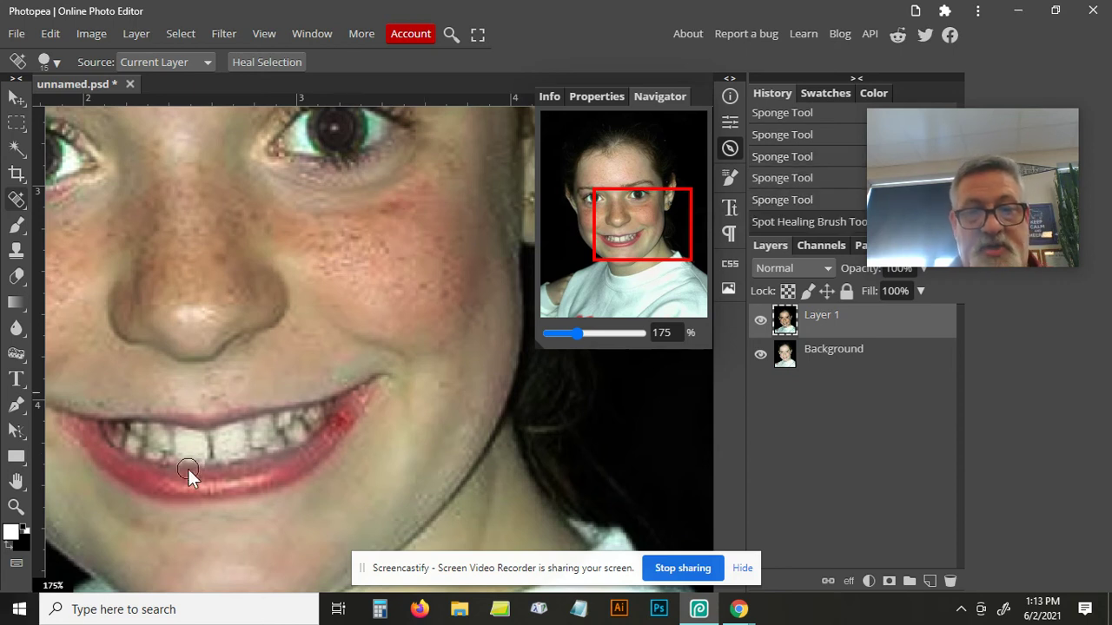
{"action": "left_click", "coordinate": [442, 386]}
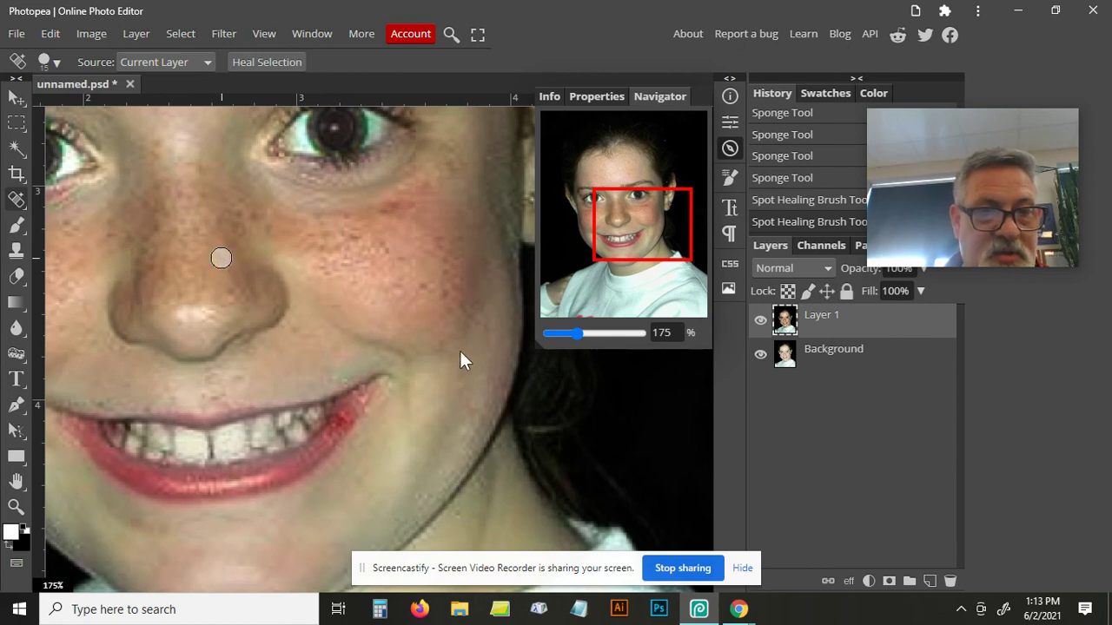
{"action": "left_click", "coordinate": [221, 258]}
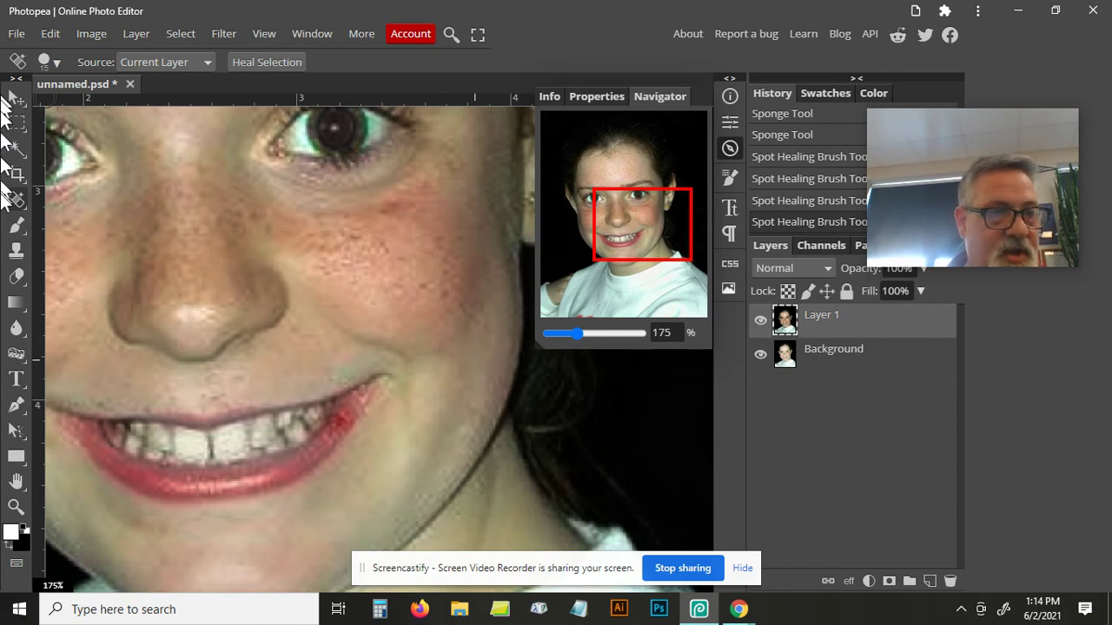
Select the Blur Tool and set its brush to 78 px with 25% hardness.
{"action": "right_click", "coordinate": [15, 278]}
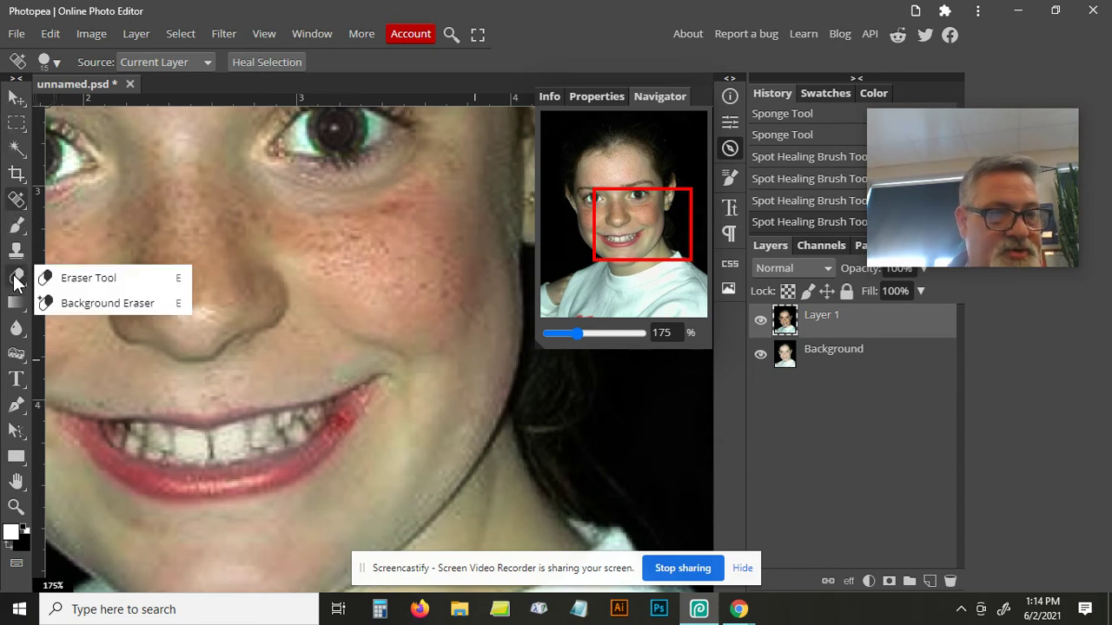
{"action": "left_click", "coordinate": [16, 280]}
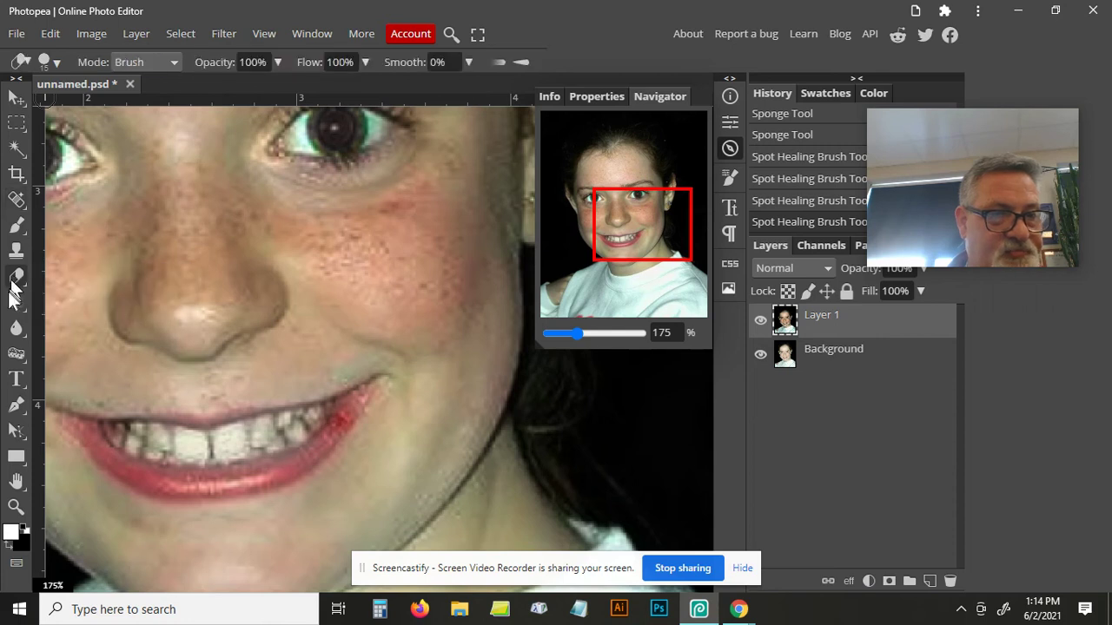
{"action": "right_click", "coordinate": [14, 334]}
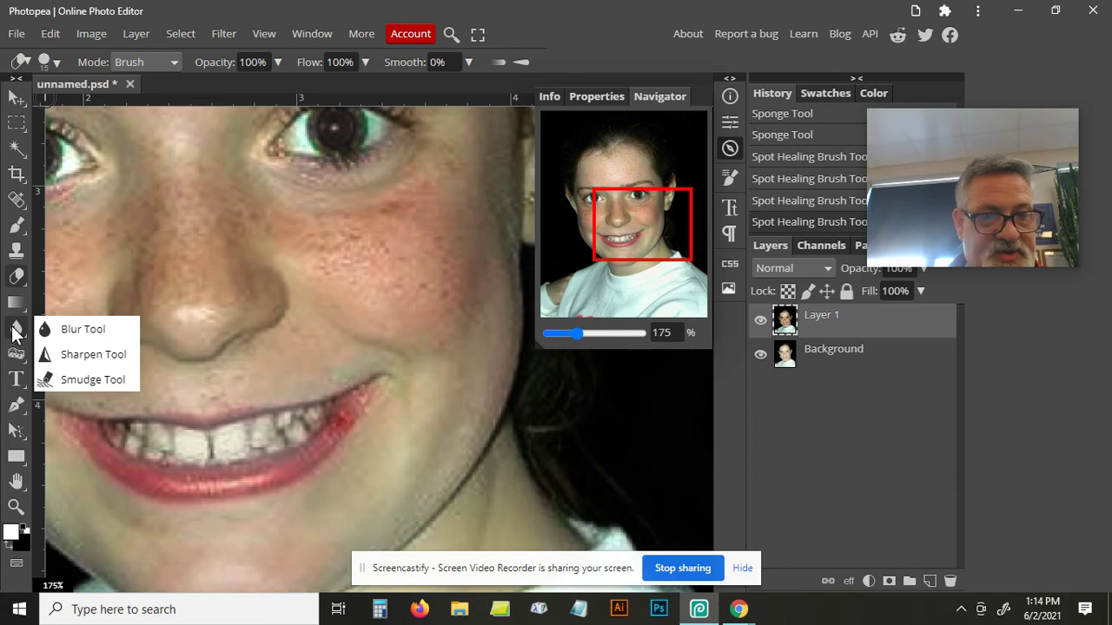
{"action": "left_click", "coordinate": [81, 329]}
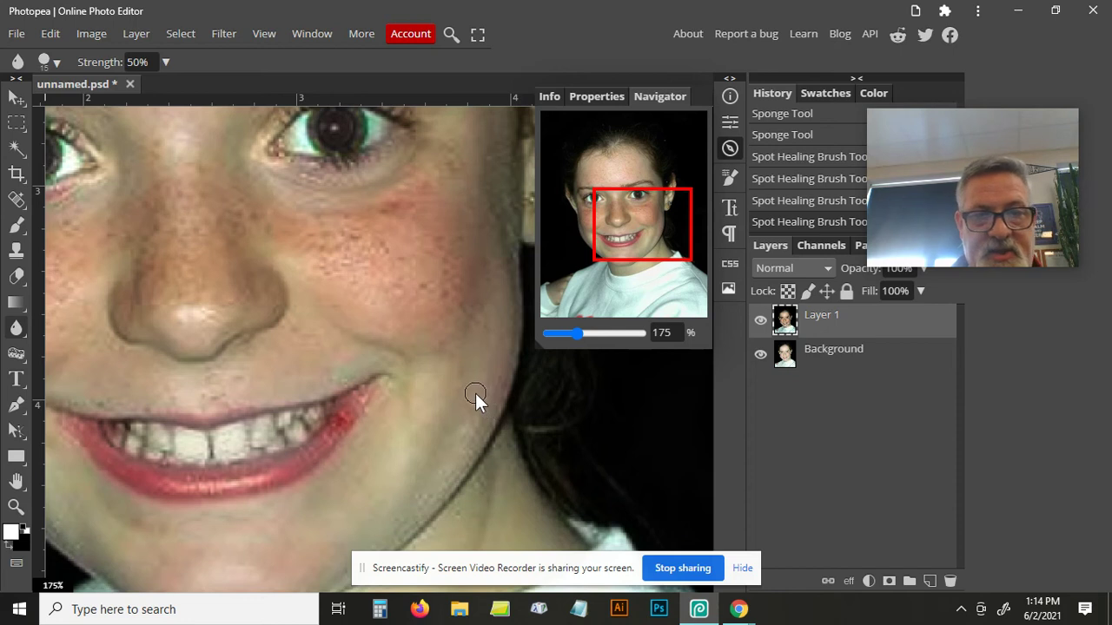
{"action": "left_click", "coordinate": [48, 58]}
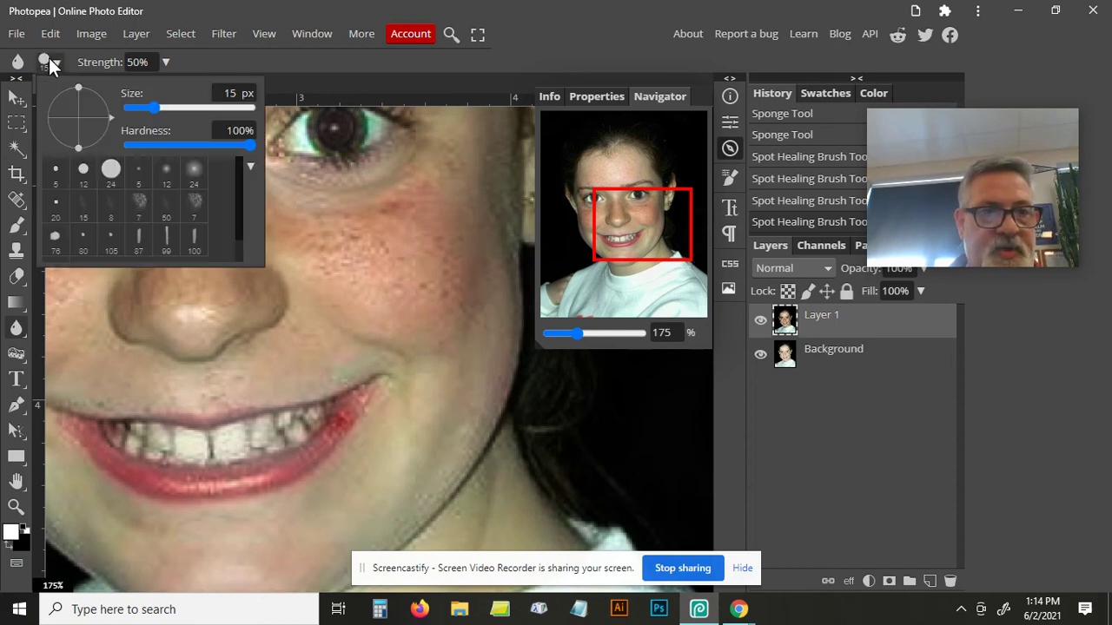
{"action": "left_click", "coordinate": [167, 106]}
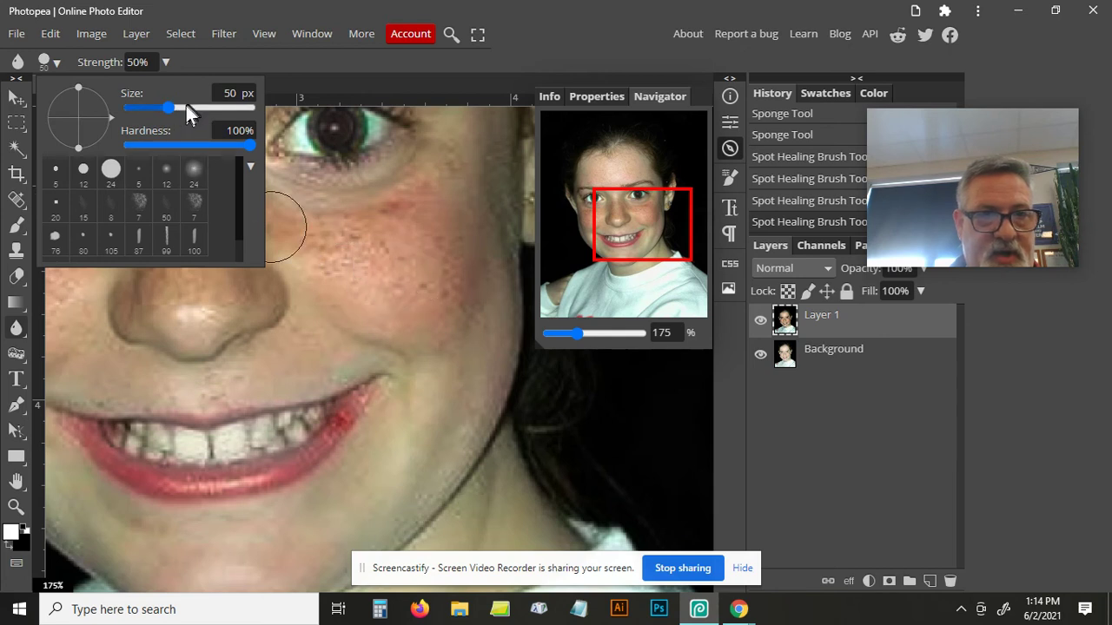
{"action": "left_click", "coordinate": [180, 107]}
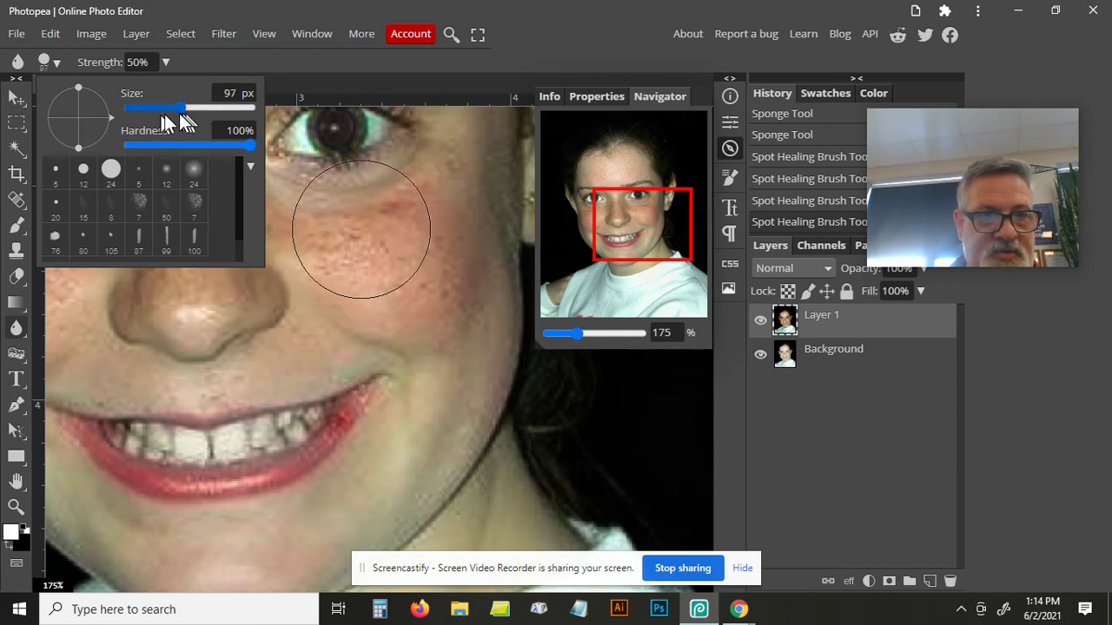
{"action": "left_click_drag", "start_coordinate": [179, 107], "coordinate": [176, 106]}
{"action": "left_click_drag", "start_coordinate": [249, 148], "coordinate": [153, 155]}
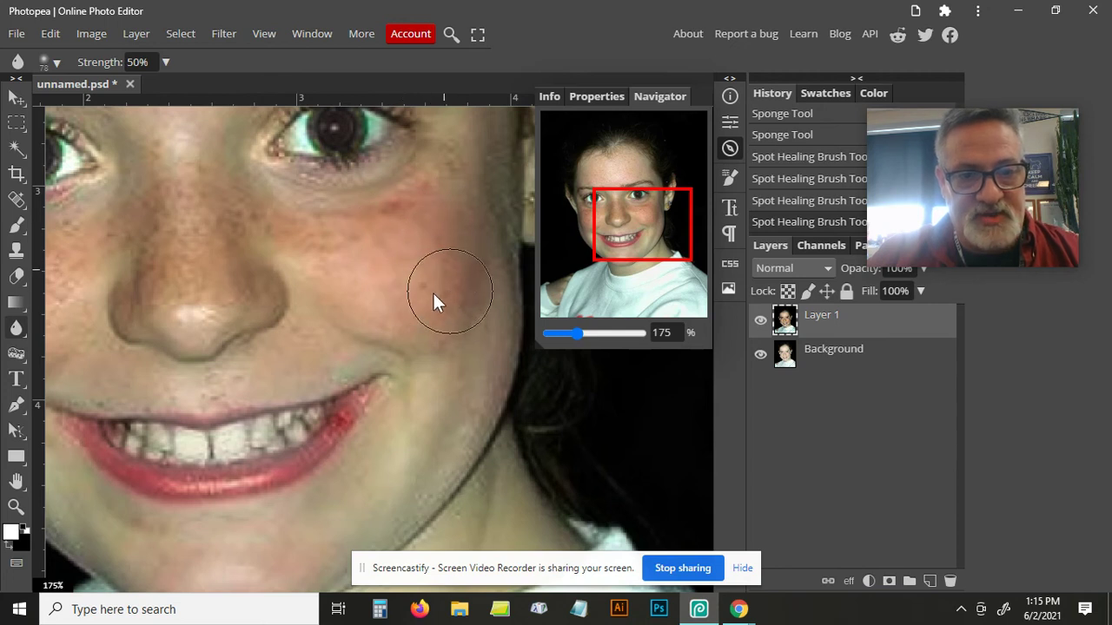
Blur the freckles on both cheeks and the nose, saving the document midway.
{"action": "mouse_move", "coordinate": [422, 274]}
{"action": "left_mouse_down"}
{"action": "mouse_move", "coordinate": [352, 254]}
{"action": "mouse_move", "coordinate": [386, 266]}
{"action": "left_mouse_up"}
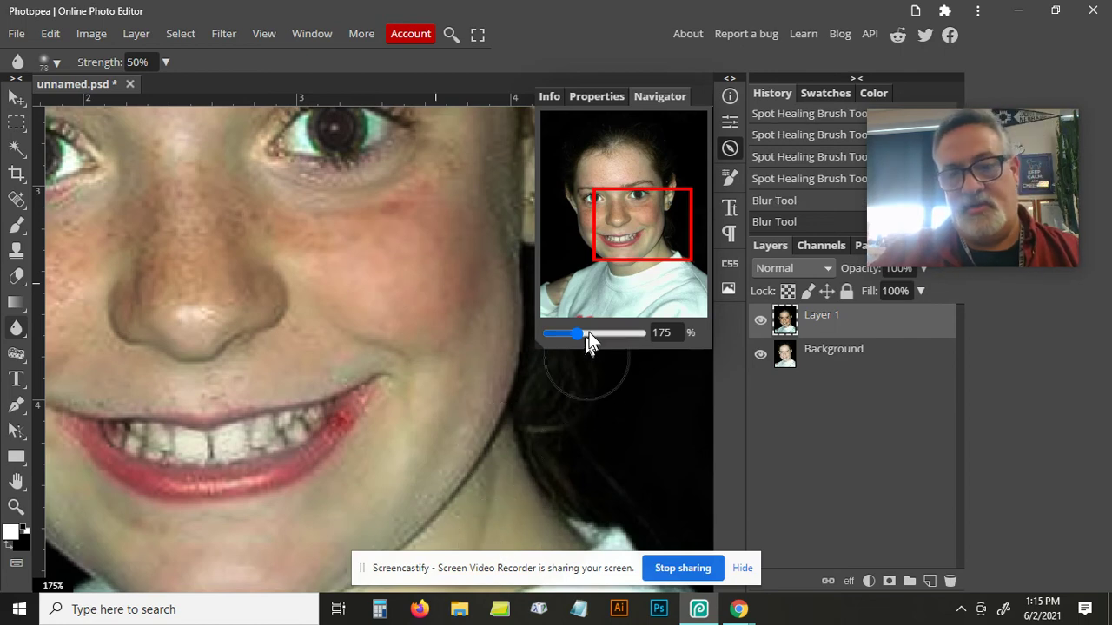
{"action": "left_click_drag", "start_coordinate": [576, 334], "coordinate": [568, 332]}
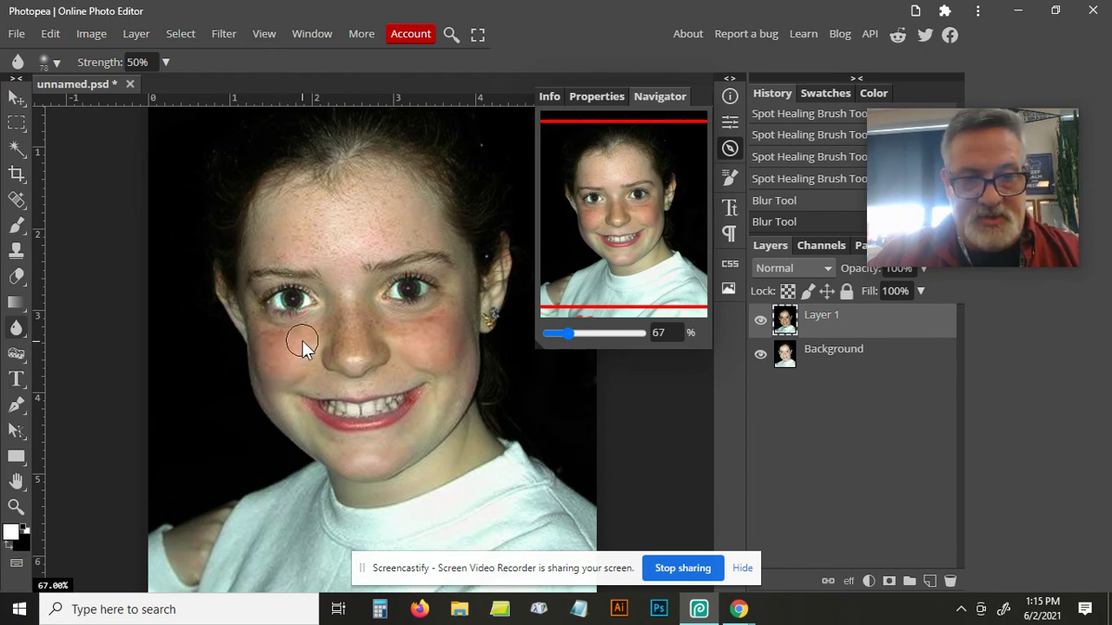
{"action": "key", "text": "ctrl+s"}
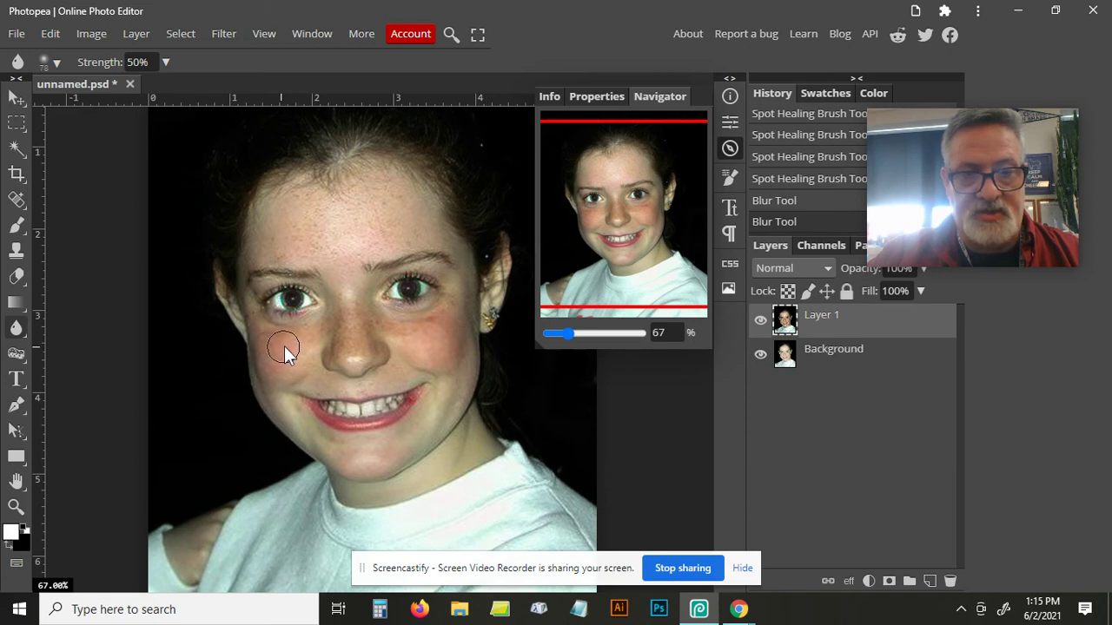
{"action": "left_click_drag", "start_coordinate": [285, 344], "coordinate": [413, 360]}
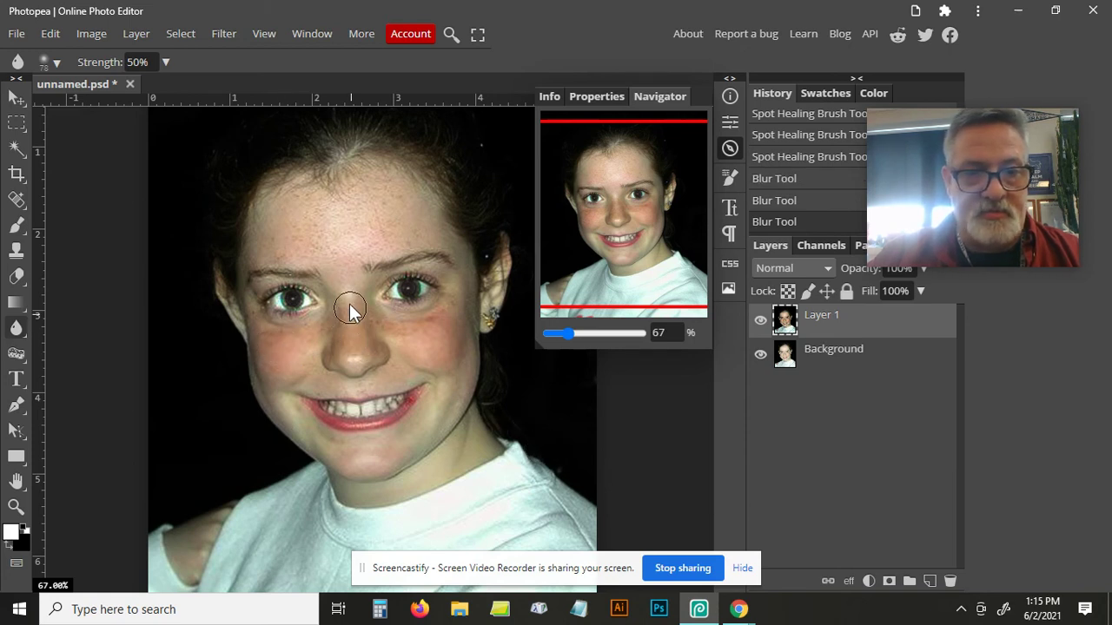
{"action": "mouse_move", "coordinate": [355, 333]}
{"action": "left_mouse_down"}
{"action": "mouse_move", "coordinate": [348, 301]}
{"action": "mouse_move", "coordinate": [368, 289]}
{"action": "left_mouse_up"}
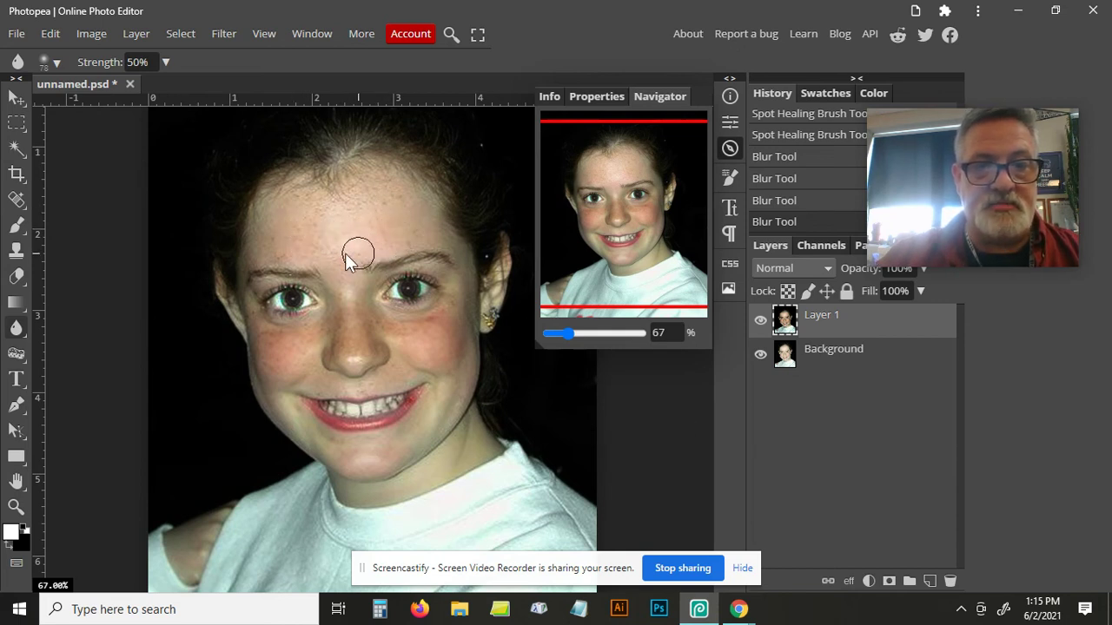
Blur the forehead freckles and zoom out to 24% to view the whole photo.
{"action": "left_click", "coordinate": [391, 224]}
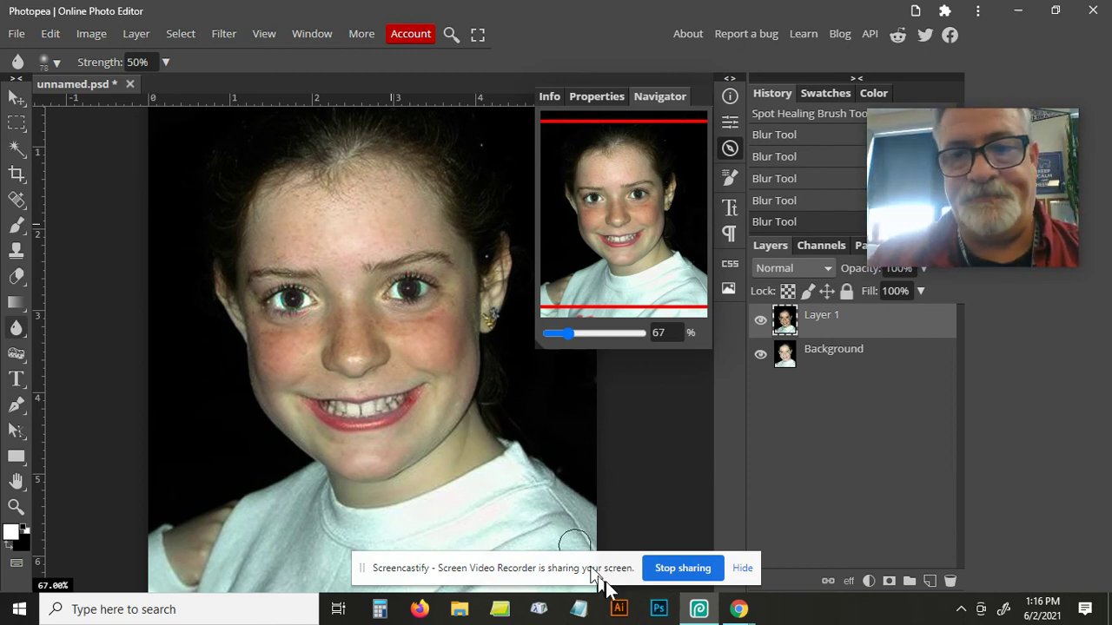
{"action": "left_click_drag", "start_coordinate": [567, 338], "coordinate": [561, 335]}
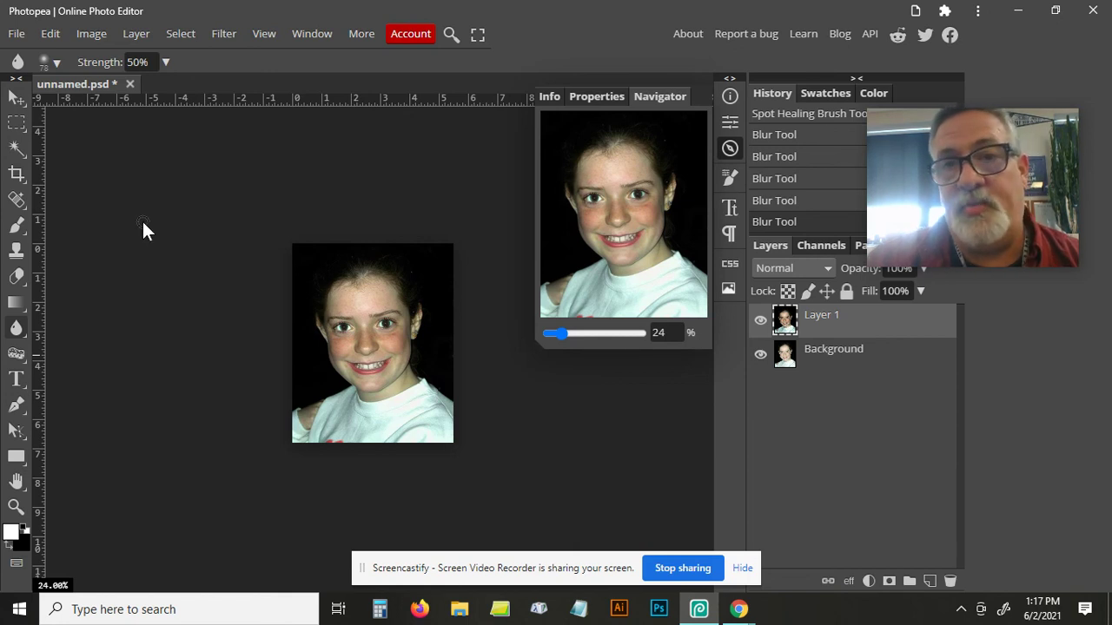
Export the portrait via File > Export as > PNG, saving it as unnamed.png.
{"action": "left_click", "coordinate": [15, 36]}
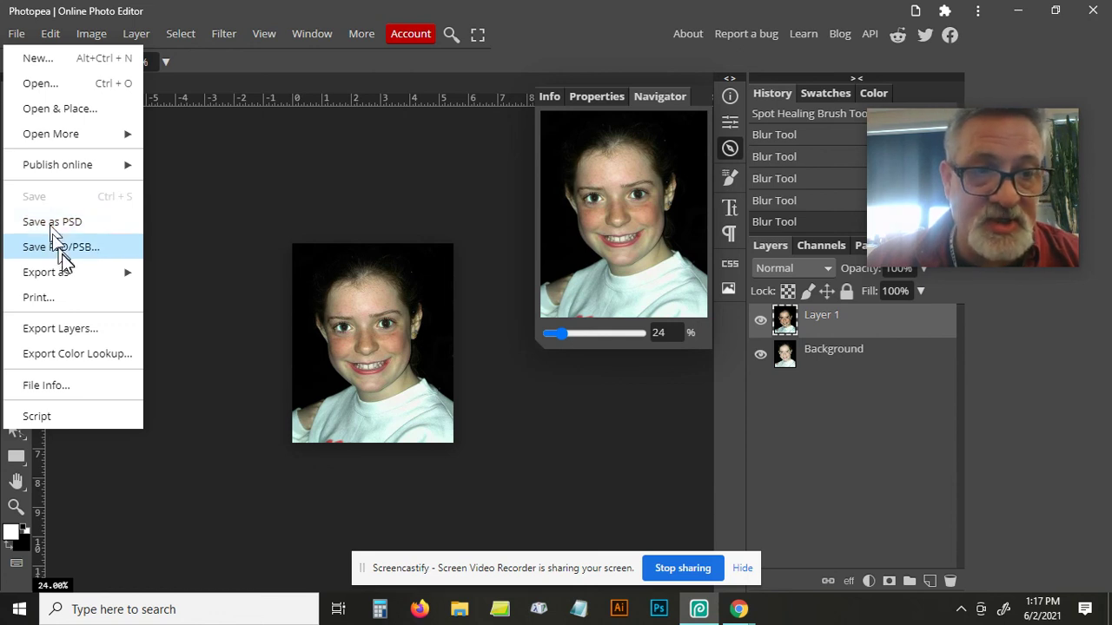
{"action": "mouse_move", "coordinate": [73, 276]}
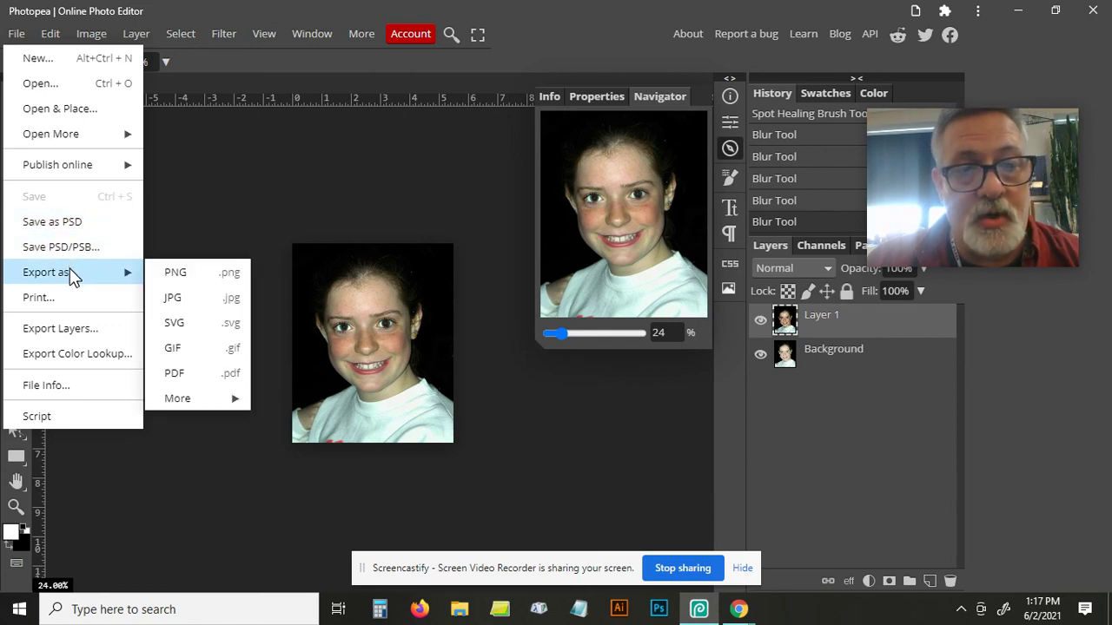
{"action": "left_click", "coordinate": [177, 273]}
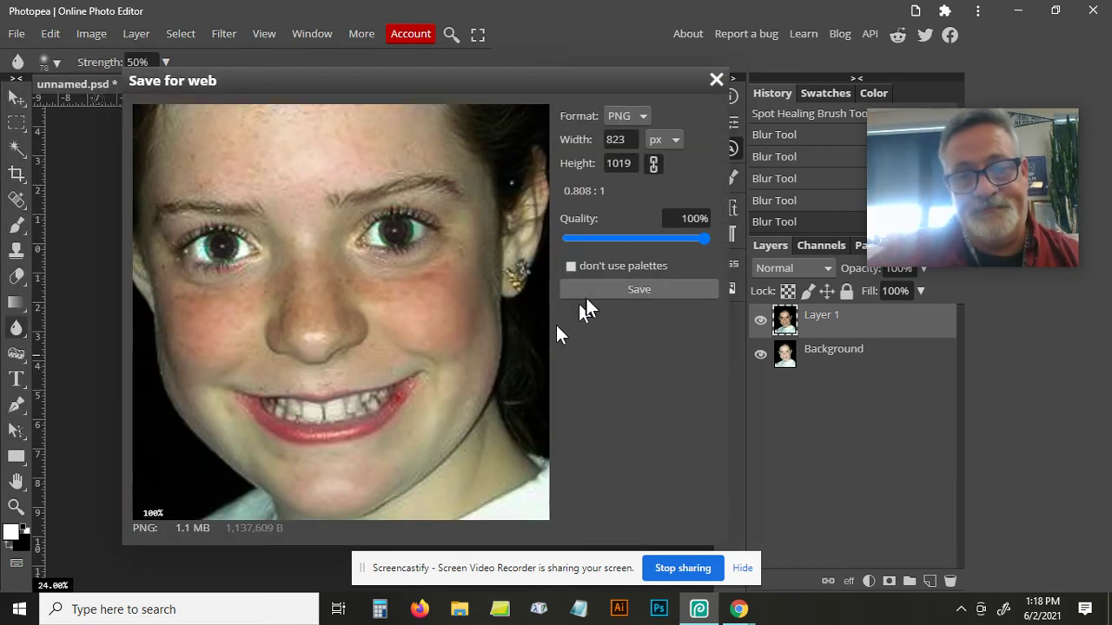
{"action": "left_click", "coordinate": [627, 287]}
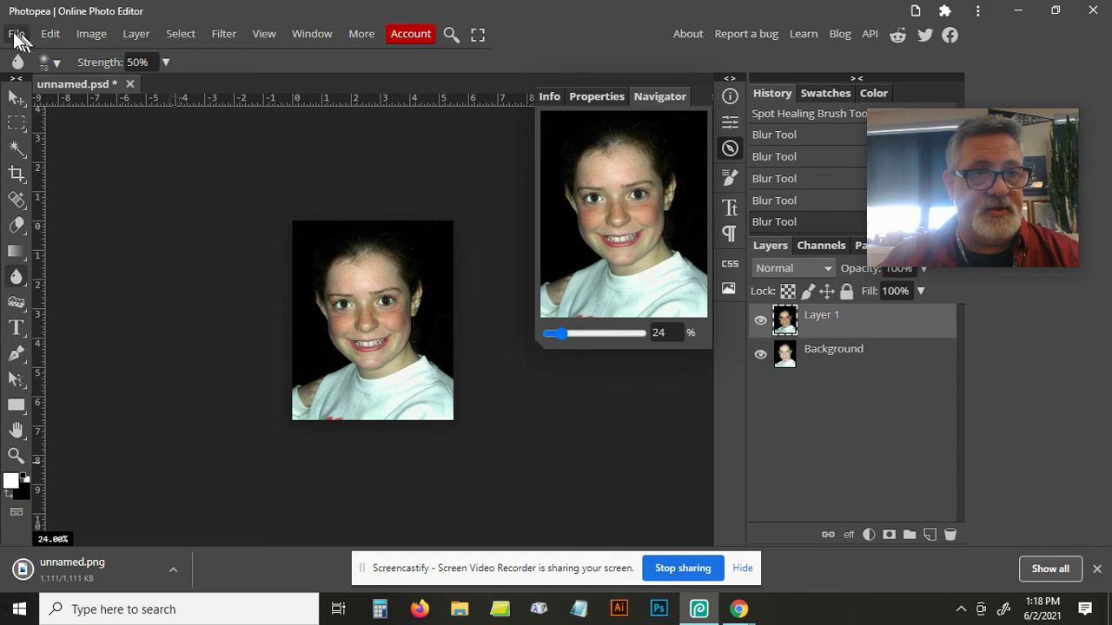
{"action": "left_click", "coordinate": [96, 31]}
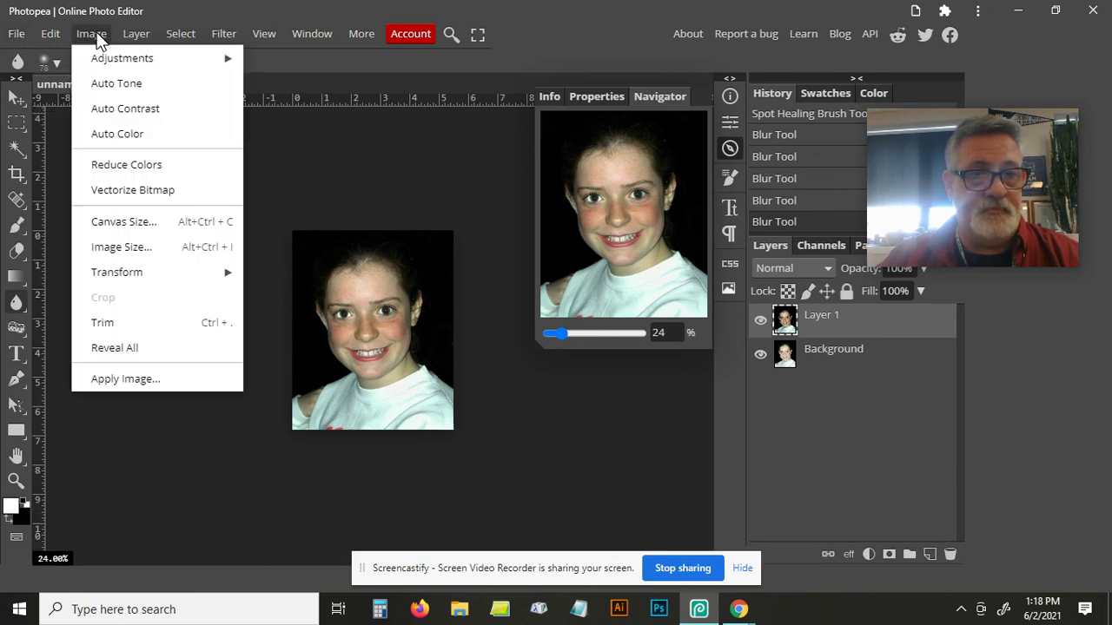
{"action": "left_click", "coordinate": [118, 110]}
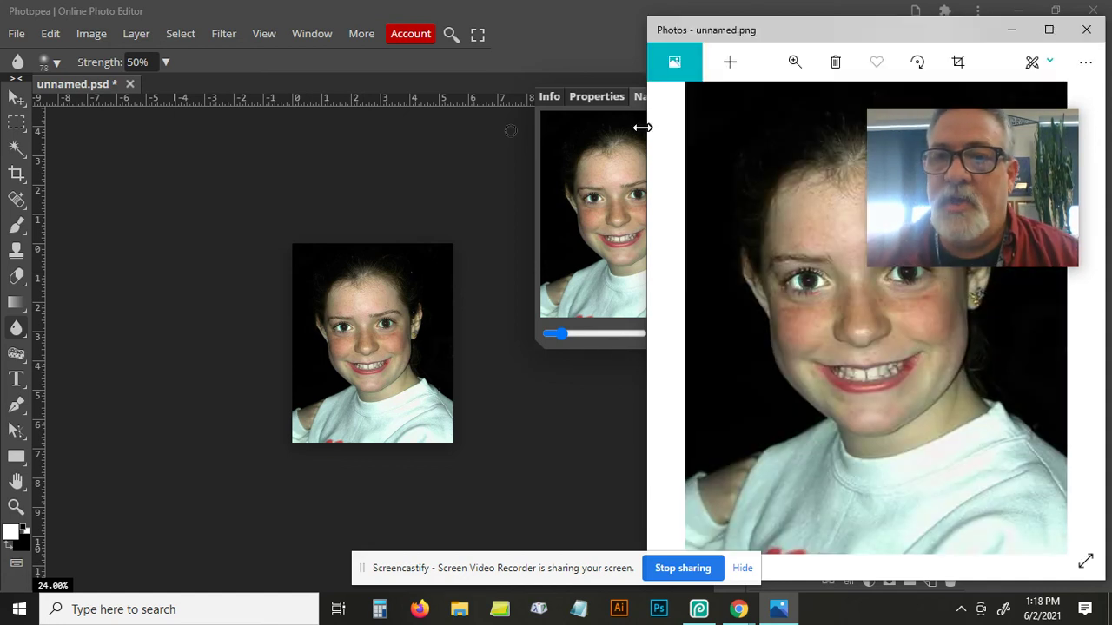
{"action": "left_click_drag", "start_coordinate": [853, 30], "coordinate": [596, 137]}
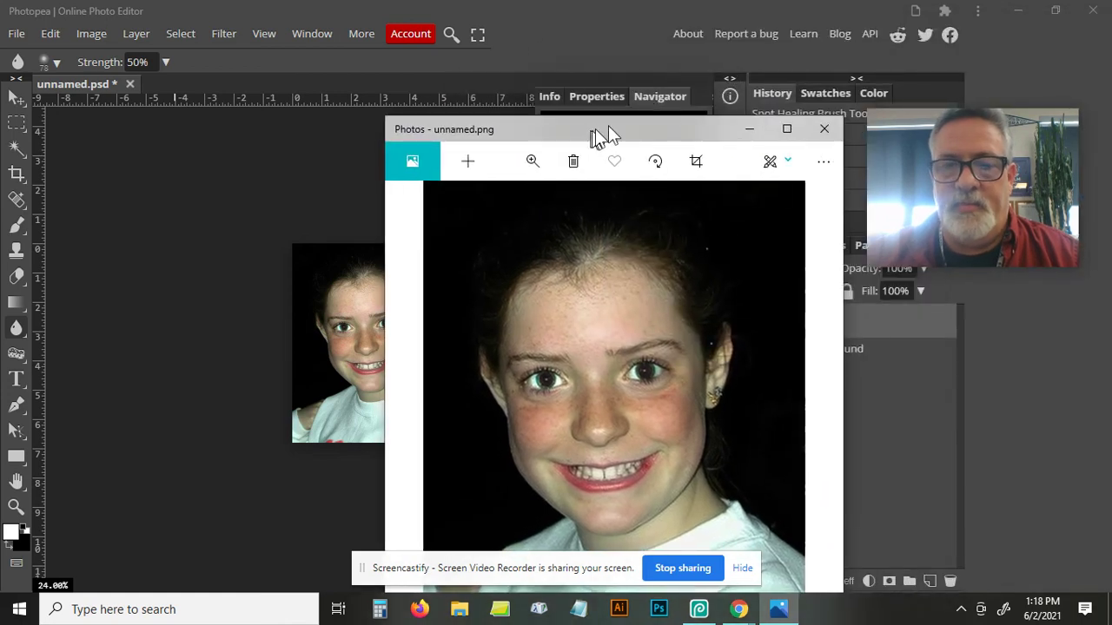
{"action": "left_click", "coordinate": [824, 130]}
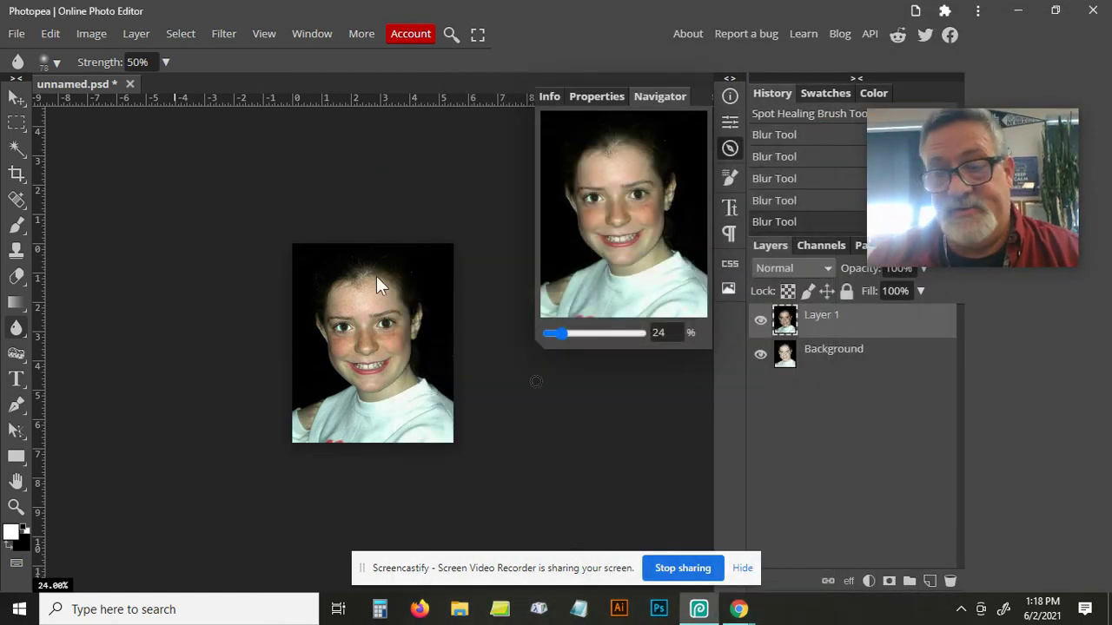